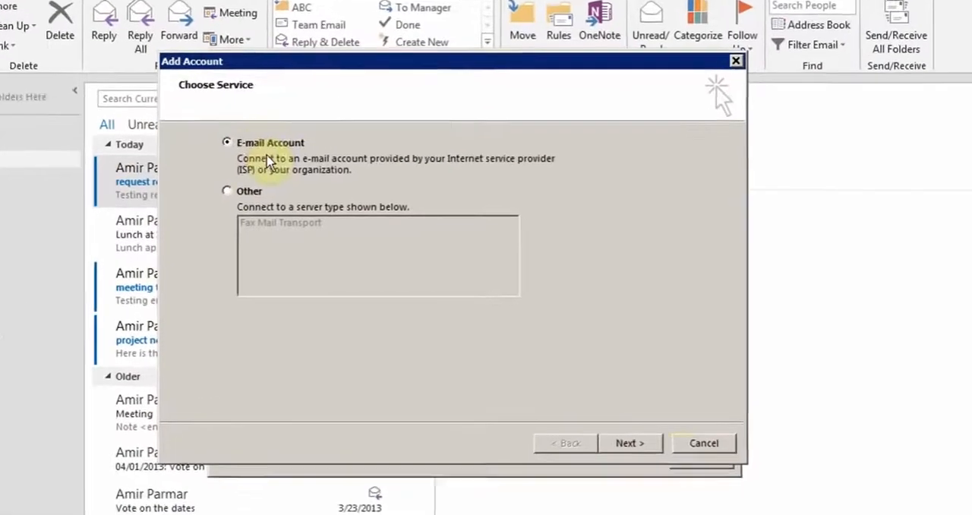
- Continue with the E-mail Account service and select the automatic e-mail account setup option
left_click(628, 449)
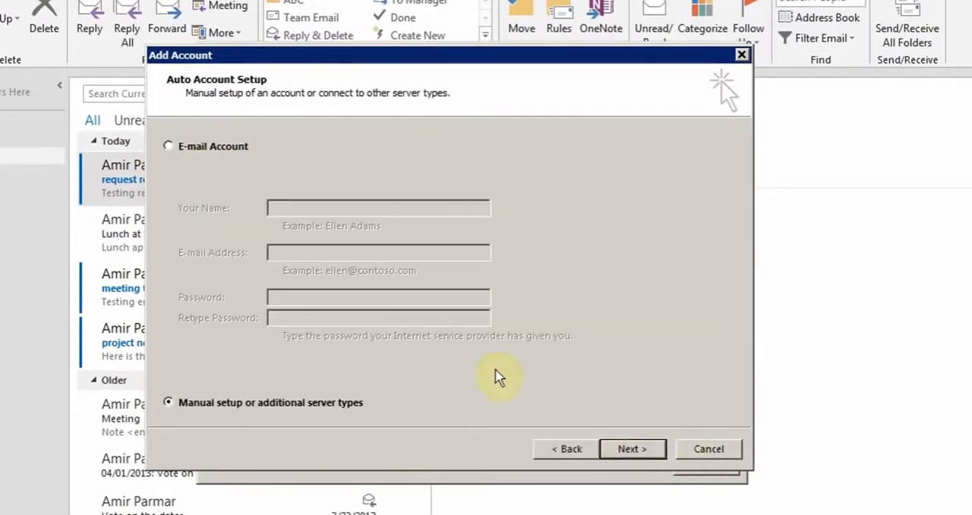
left_click(168, 148)
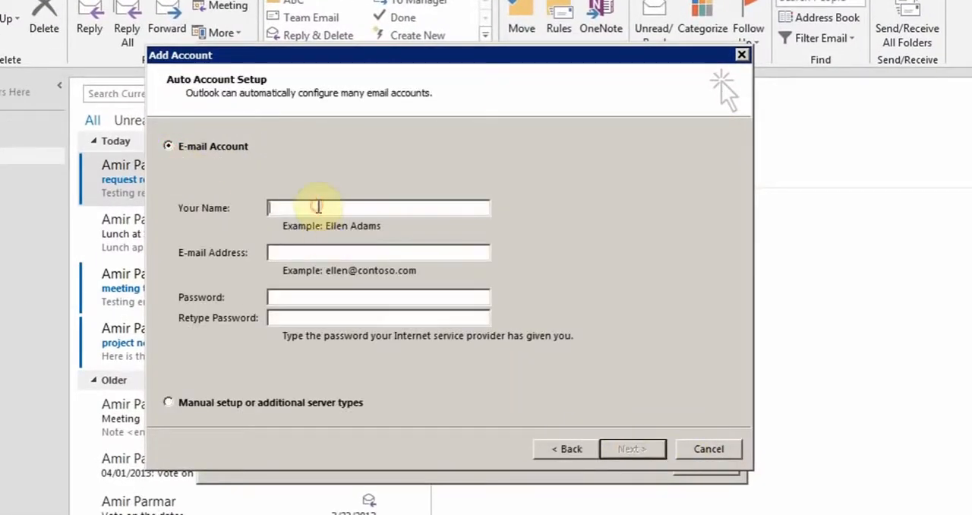
left_click(318, 208)
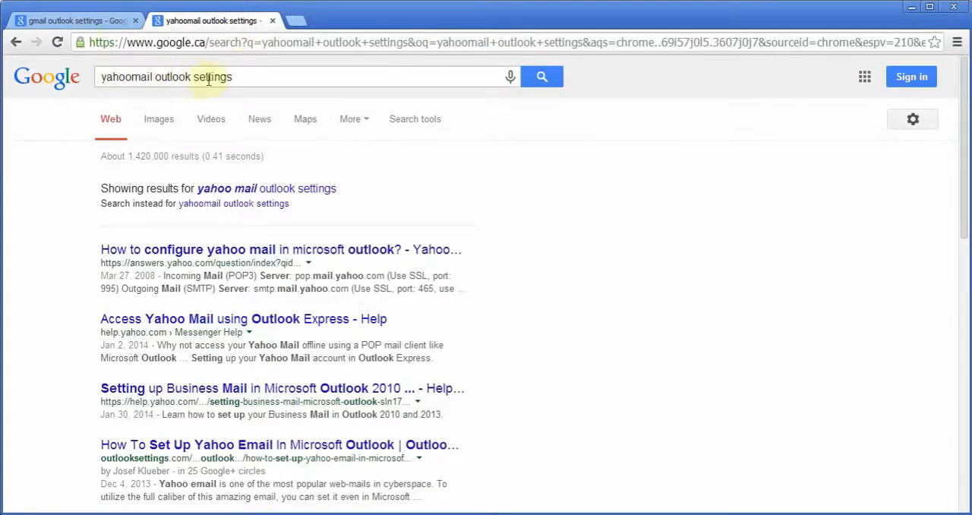
- In Chrome, open the Gmail Help article on IMAP and POP3 from the "gmail outlook settings" results and examine the instructions for enabling POP
left_click(68, 21)
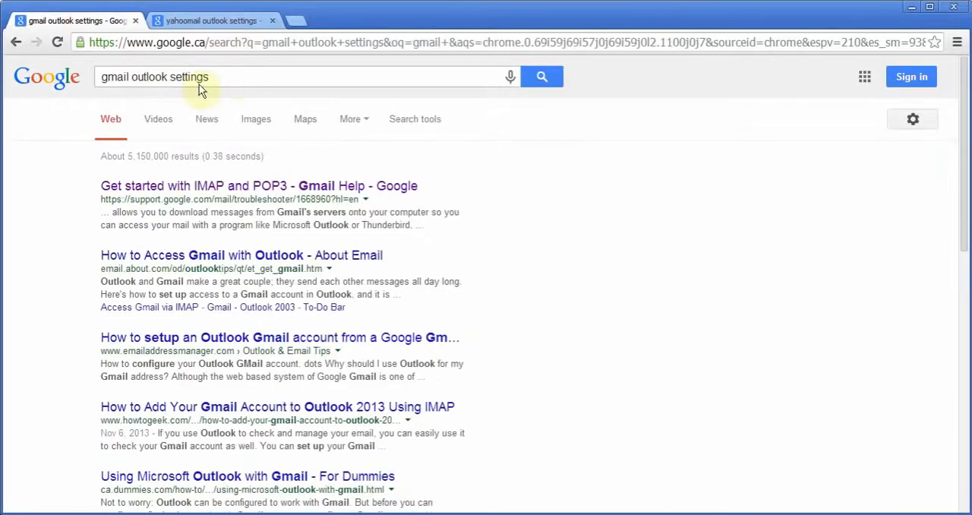
left_click(187, 188)
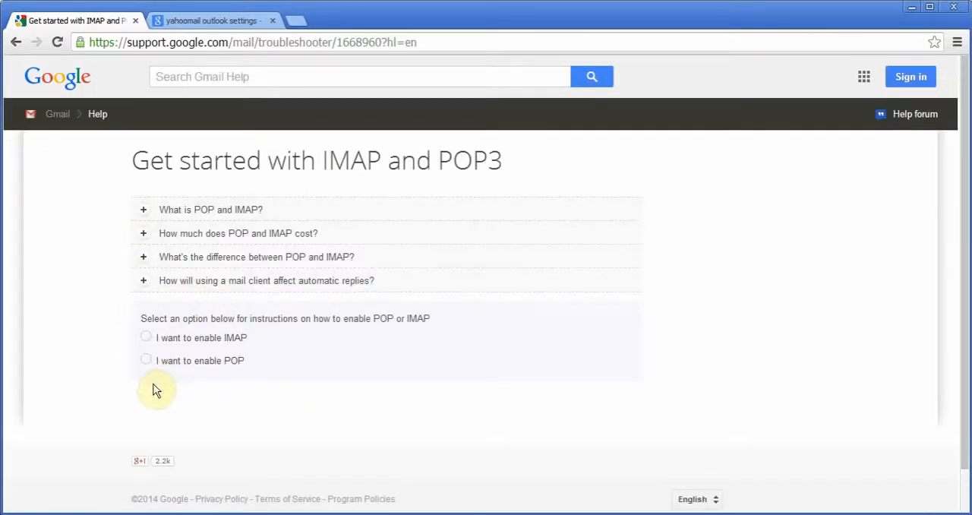
left_click(146, 360)
scroll(349, 380, "down", 2)
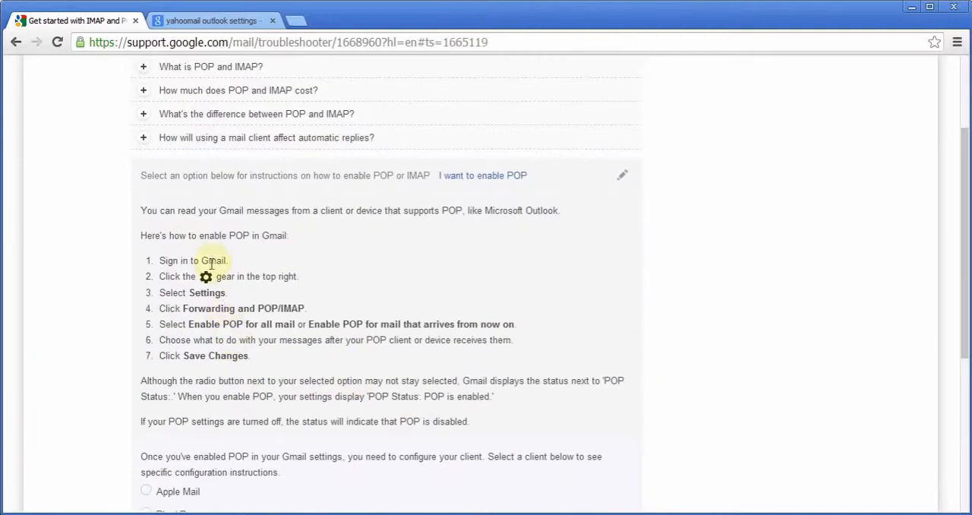
left_click_drag(161, 259, 250, 355)
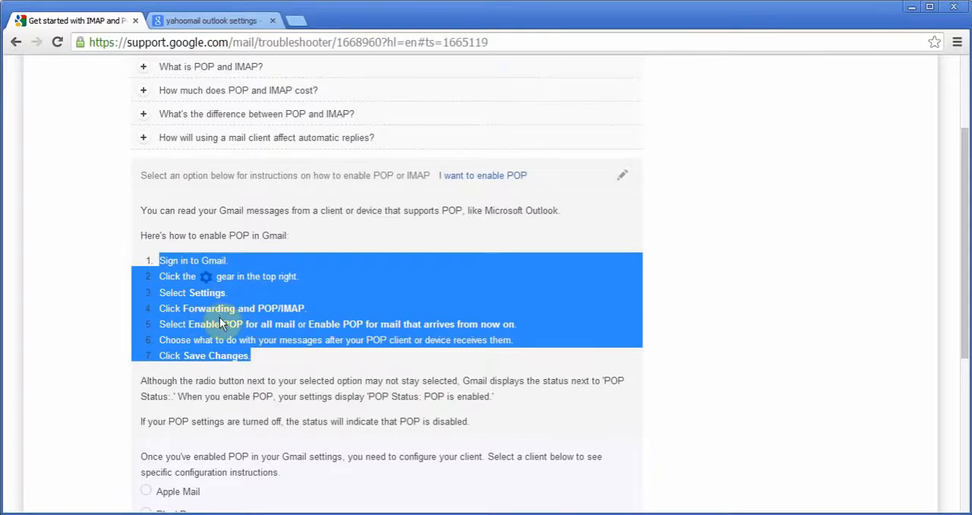
scroll(289, 367, "down", 3)
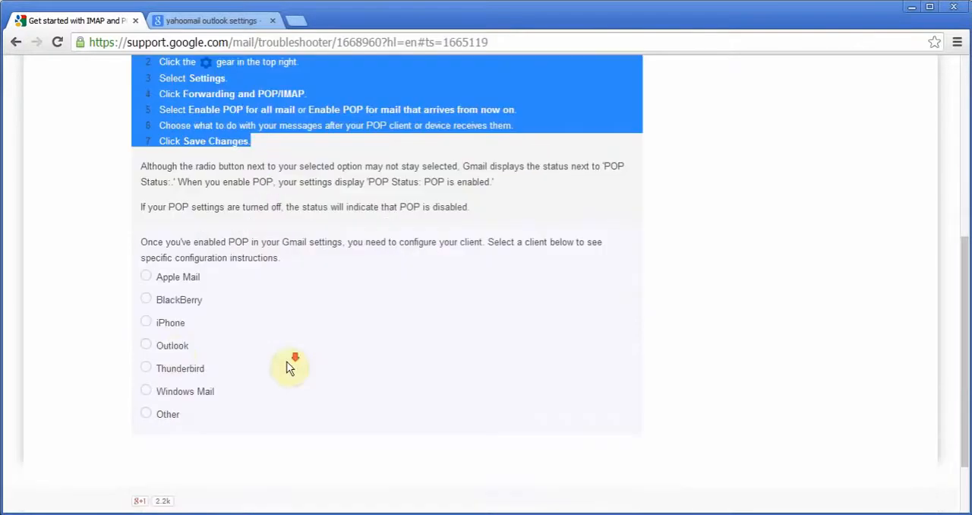
- Show the Outlook client instructions with the option to confirm settings, and examine the incoming POP3 server configuration
left_click(145, 346)
scroll(310, 372, "down", 2)
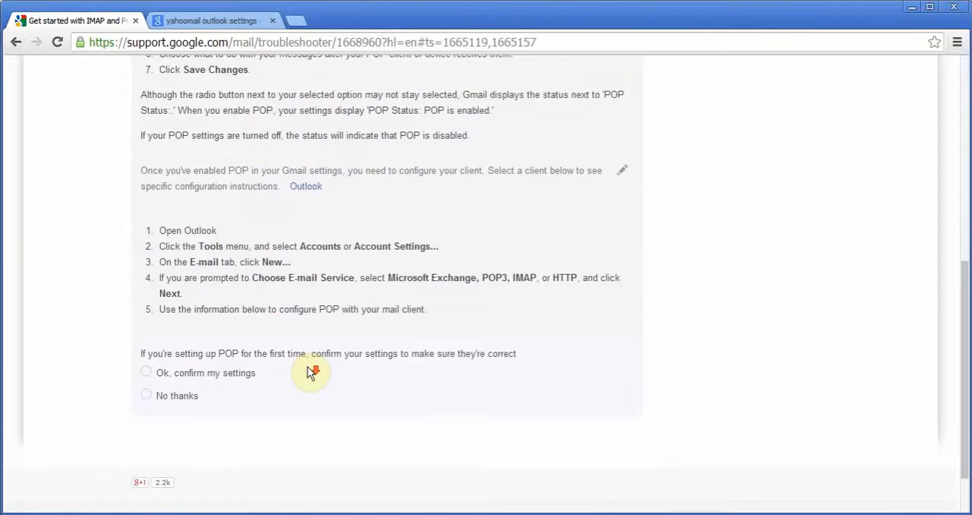
left_click(150, 373)
scroll(303, 341, "down", 2)
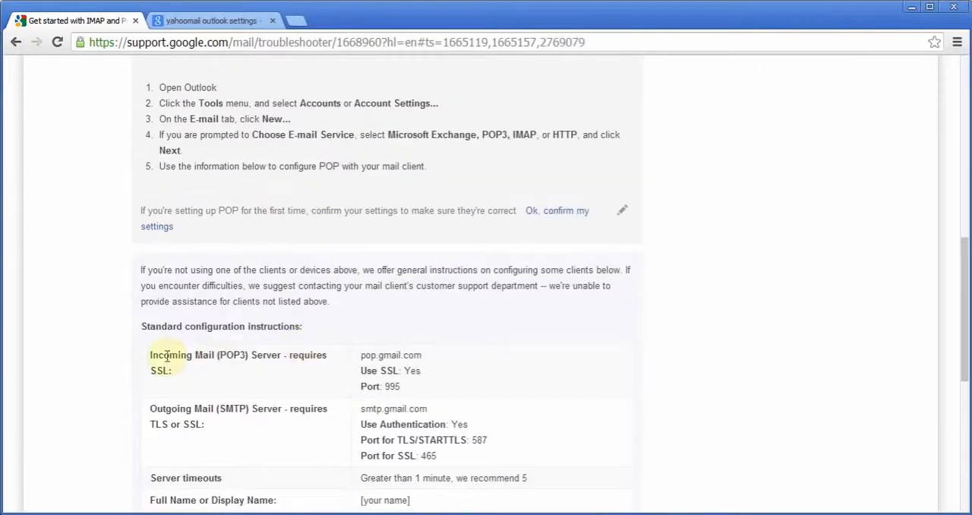
left_click_drag(359, 354, 422, 373)
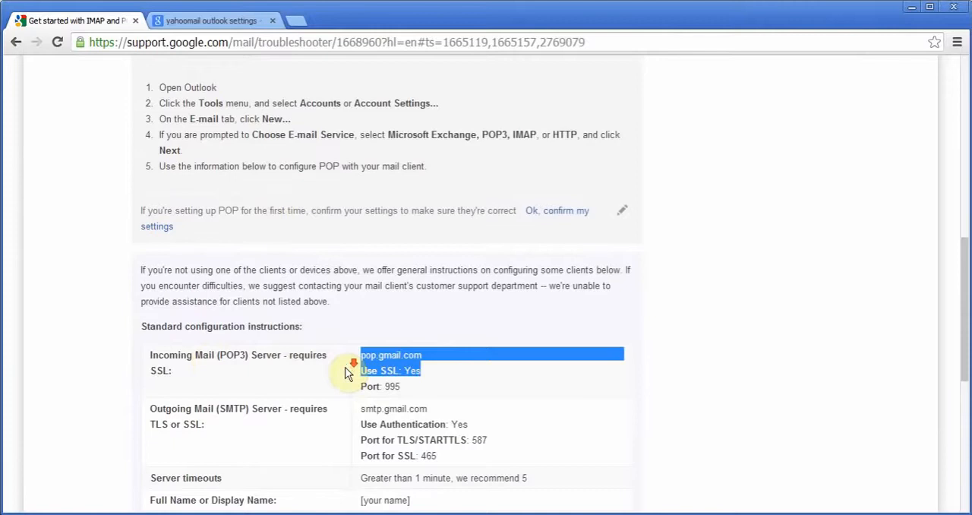
scroll(342, 372, "down", 1)
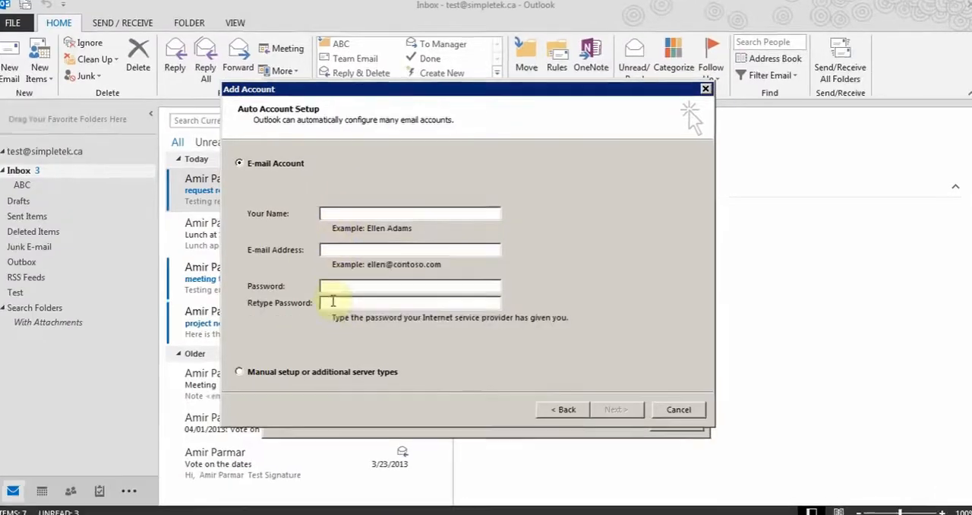
- Back in Outlook's Add Account wizard, choose manual setup and continue with the POP or IMAP service
left_click(249, 370)
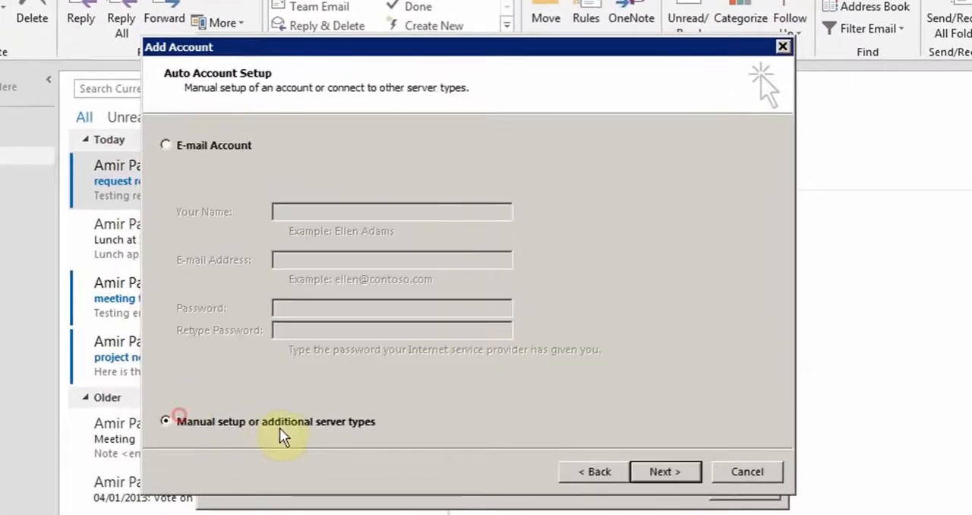
left_click(654, 473)
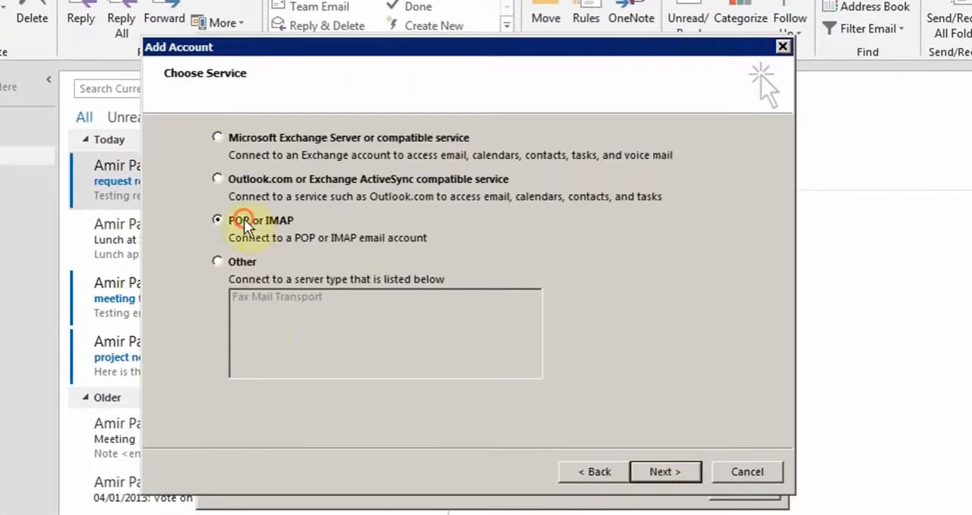
left_click(658, 470)
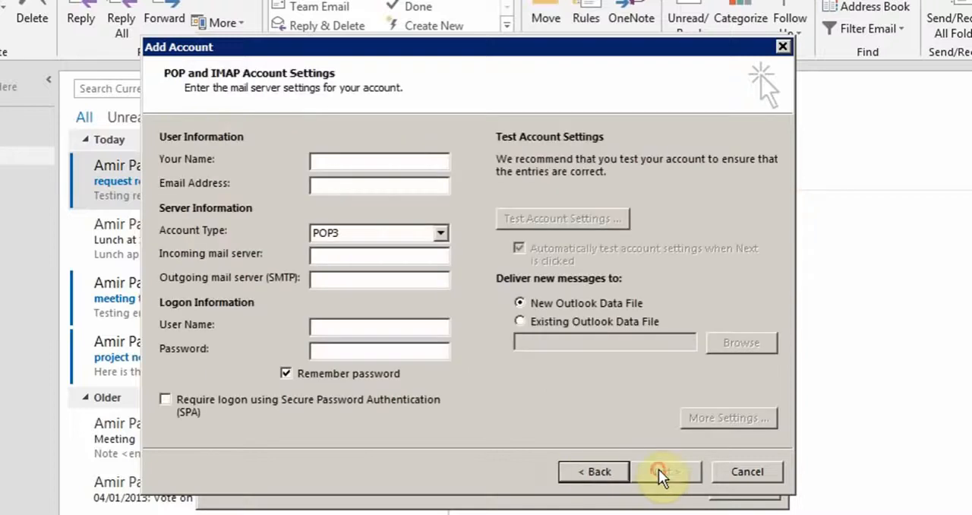
- Review the user information fields, the account type choices, and the incoming and outgoing mail server fields
left_click(341, 161)
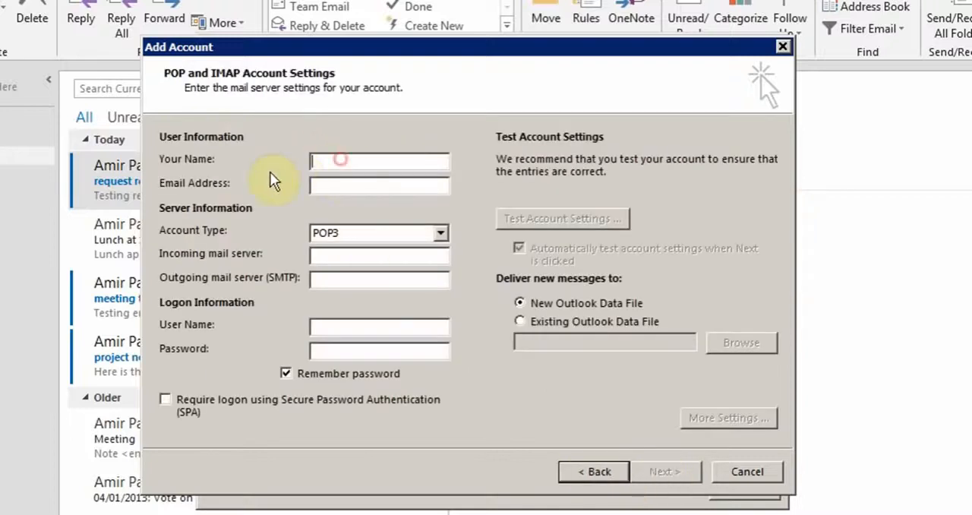
left_click(334, 187)
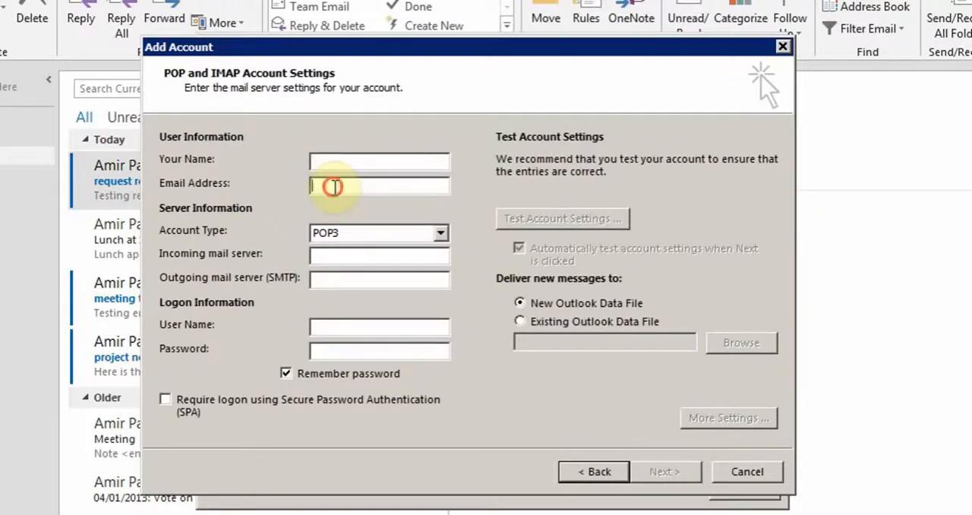
left_click(441, 236)
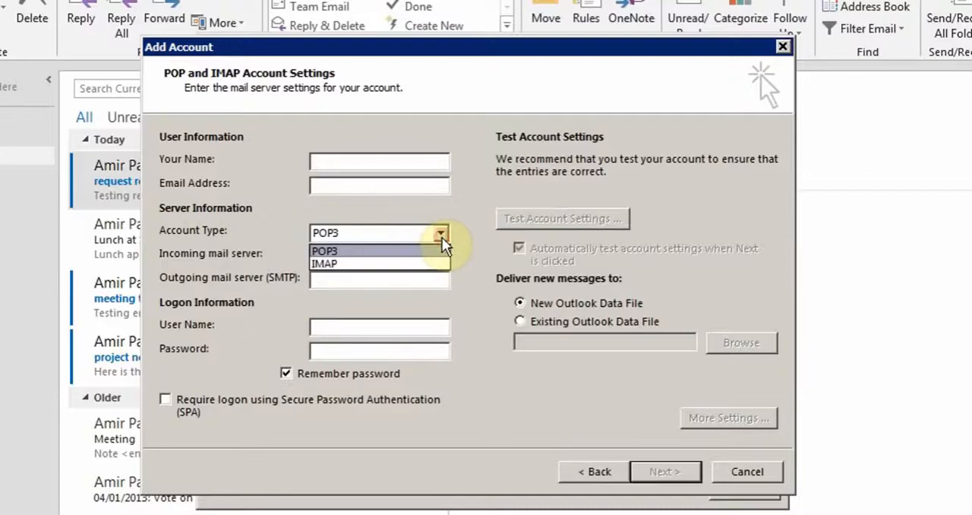
left_click(442, 237)
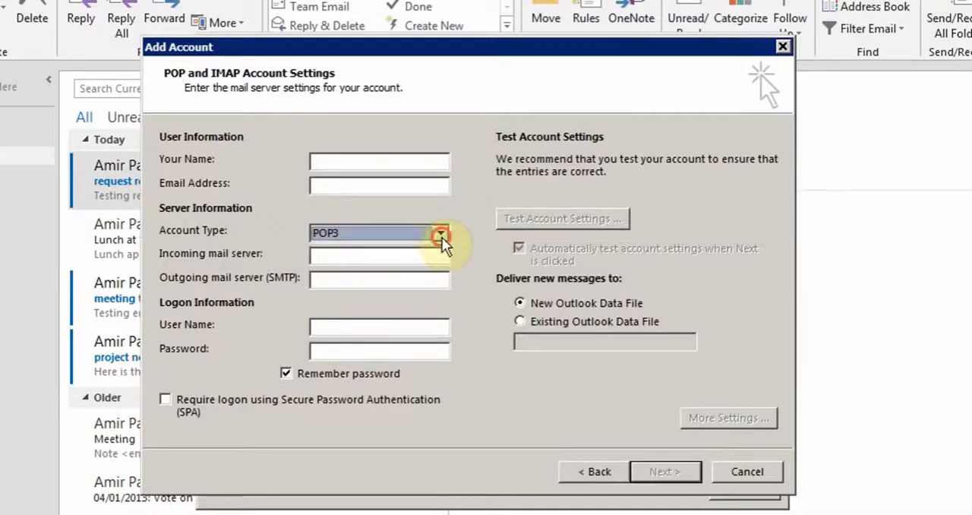
left_click(373, 255)
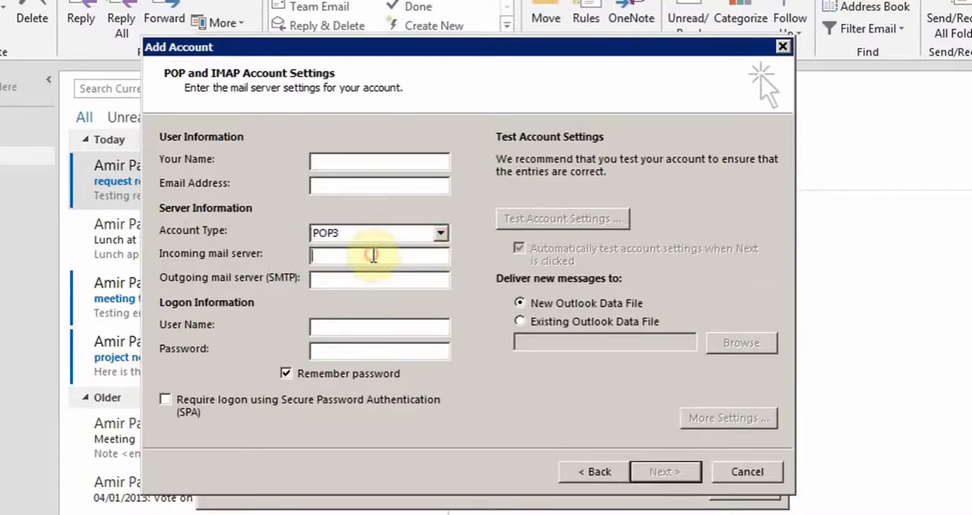
left_click(333, 276)
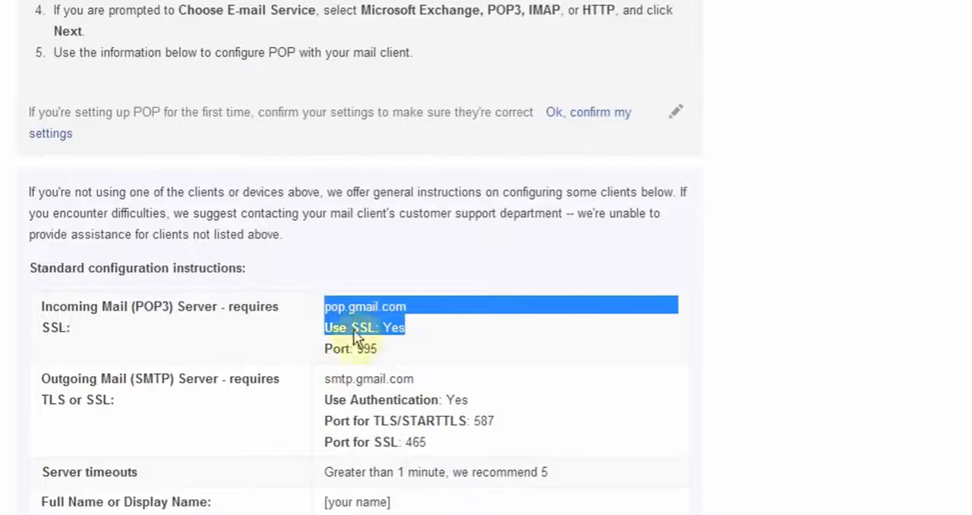
- Check Gmail's incoming server name, outgoing authentication and port details in Chrome against the account form's server and logon fields
left_click(406, 311)
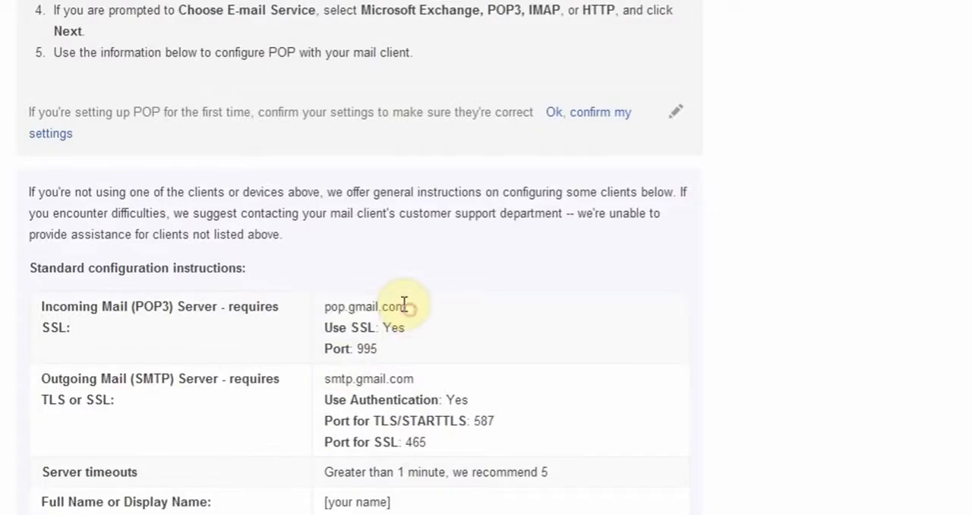
left_click_drag(403, 303, 334, 301)
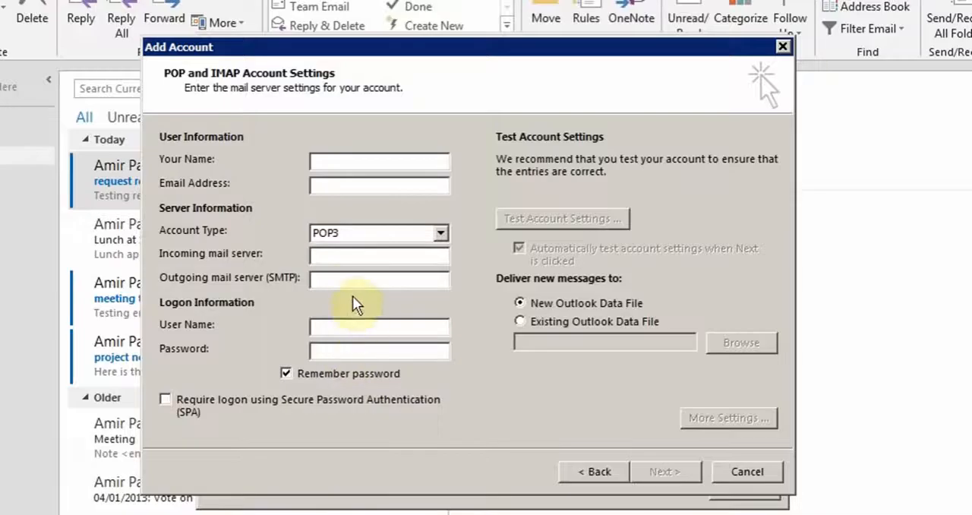
left_click(353, 285)
left_click(345, 328)
left_click(349, 350)
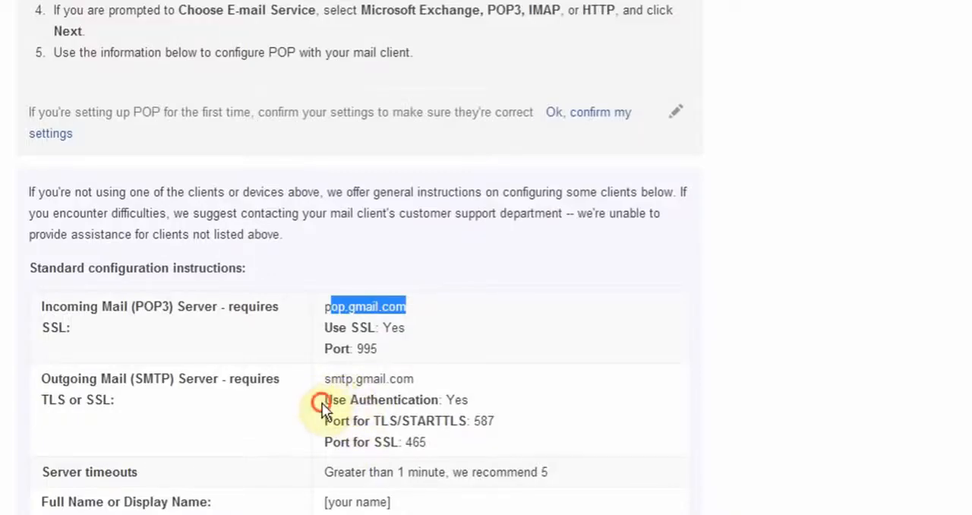
left_click_drag(324, 400, 469, 400)
left_click_drag(491, 439, 491, 451)
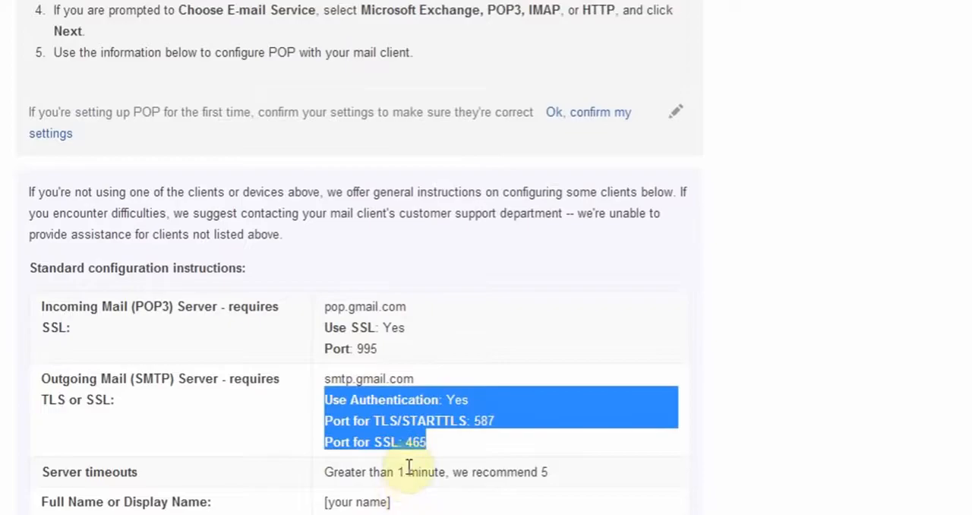
scroll(407, 476, "up", 3)
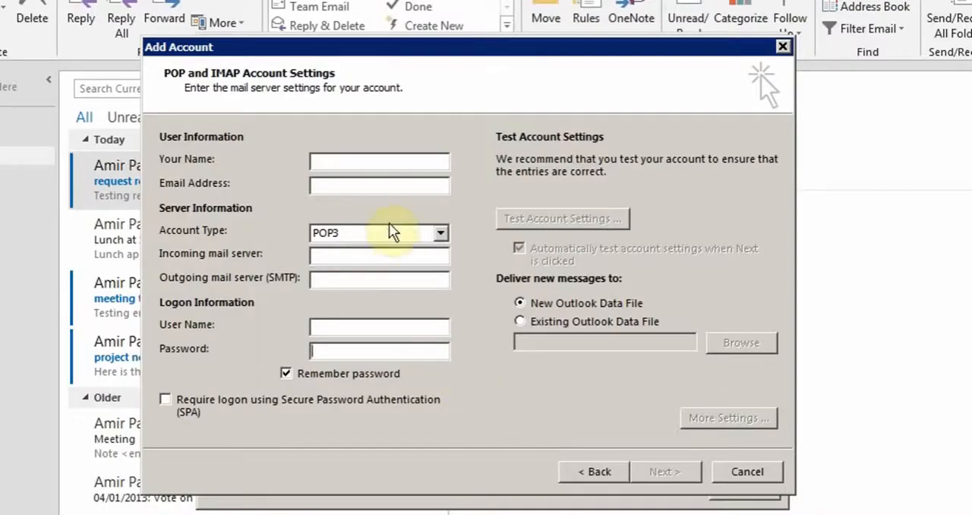
- Fill in the name, e-mail address, incoming server pop.gmail.com, outgoing server pop.gmai.com, logon user name and account password
left_click(372, 164)
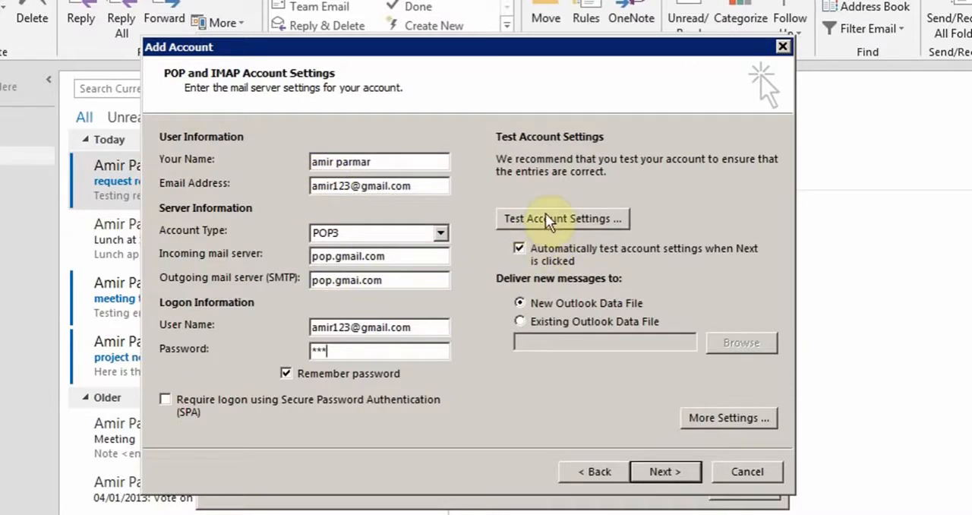
- Check Gmail's outgoing authentication requirement in Chrome and enable SMTP authentication in the account's additional settings, using the incoming server's settings
left_click(725, 421)
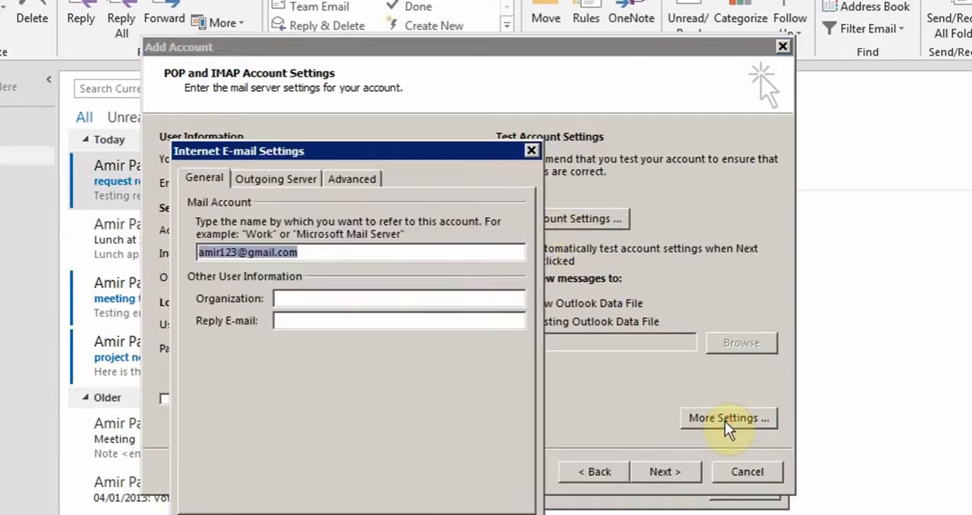
left_click(247, 177)
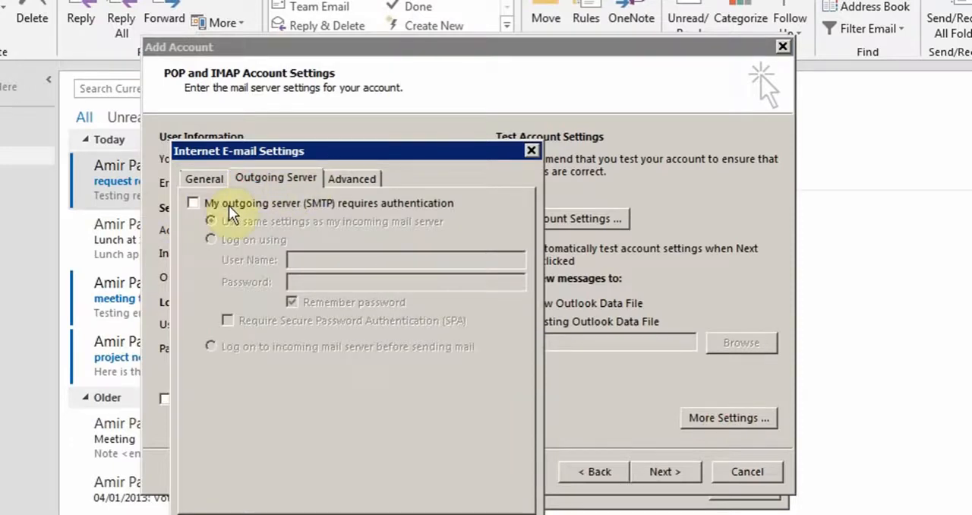
left_click(259, 513)
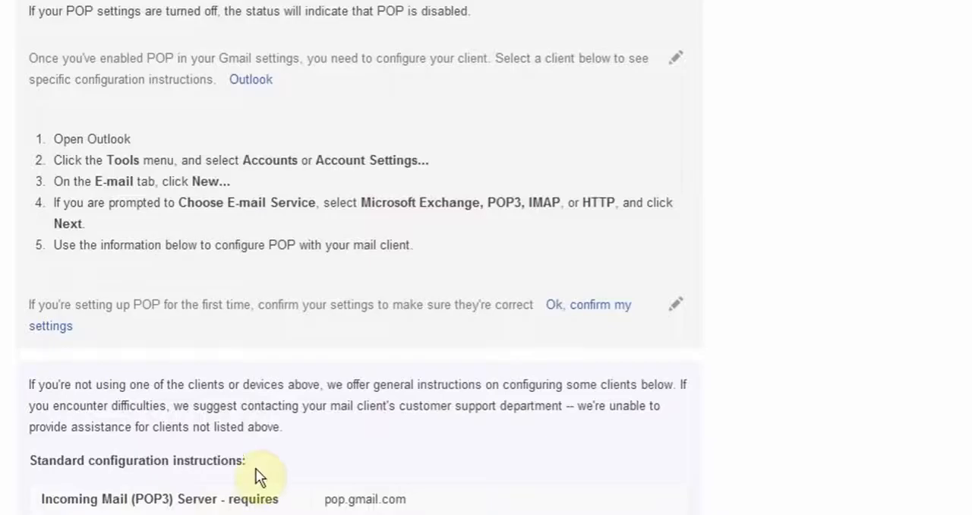
scroll(255, 469, "down", 2)
left_click(336, 395)
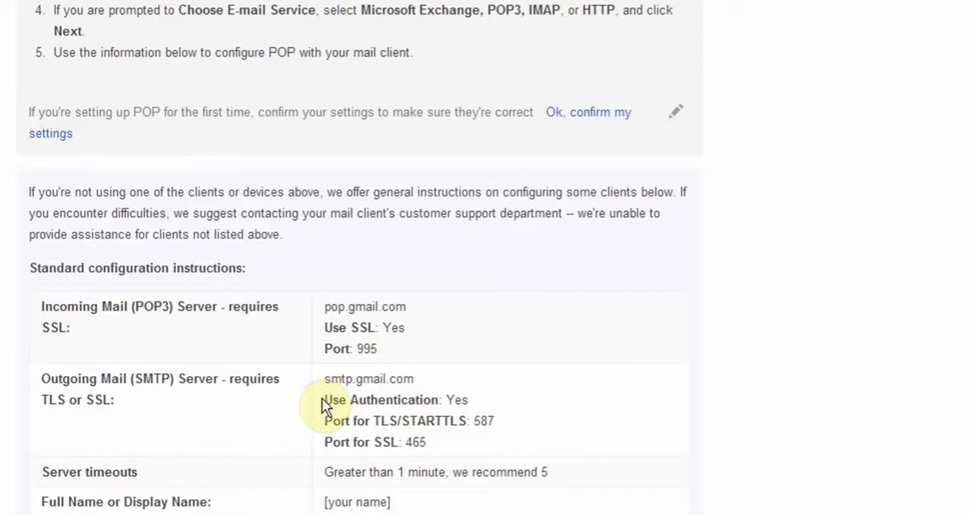
left_click_drag(325, 397, 471, 404)
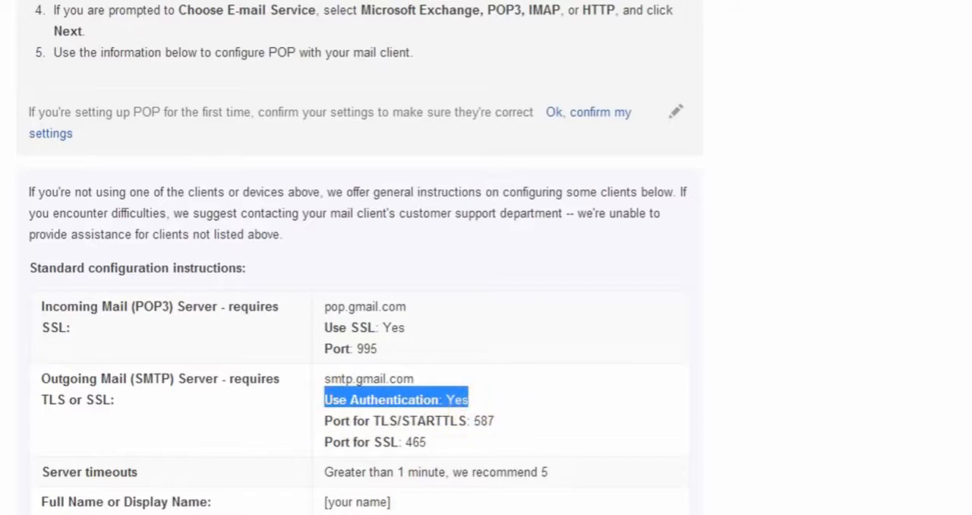
left_click(387, 514)
left_click(204, 203)
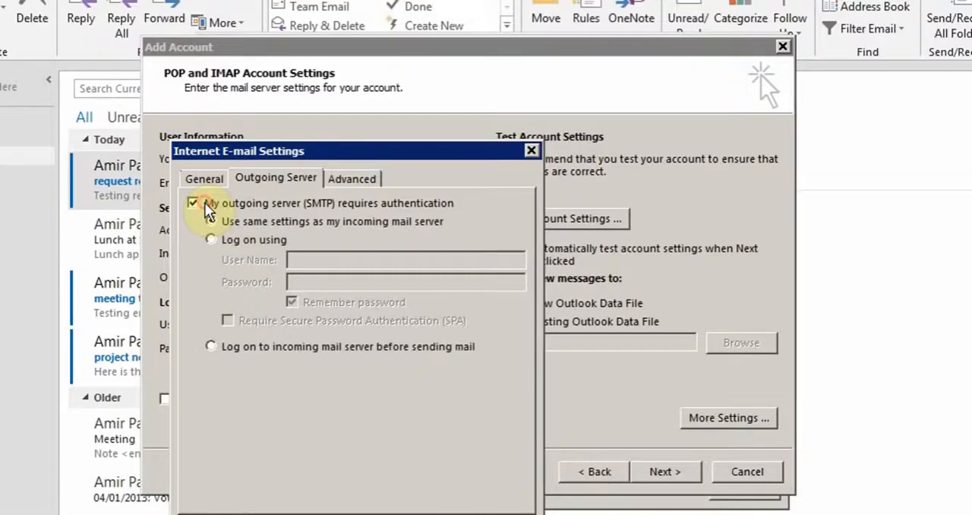
left_click(380, 513)
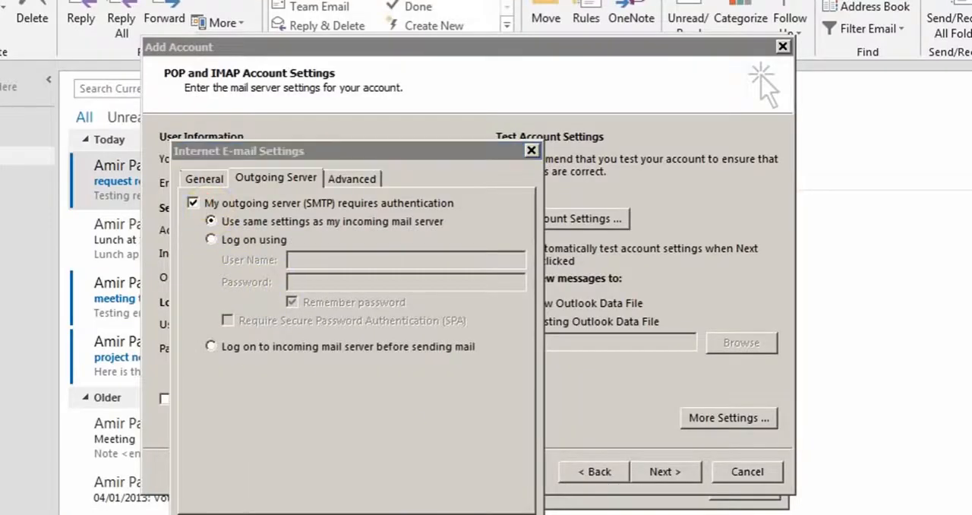
left_click(387, 513)
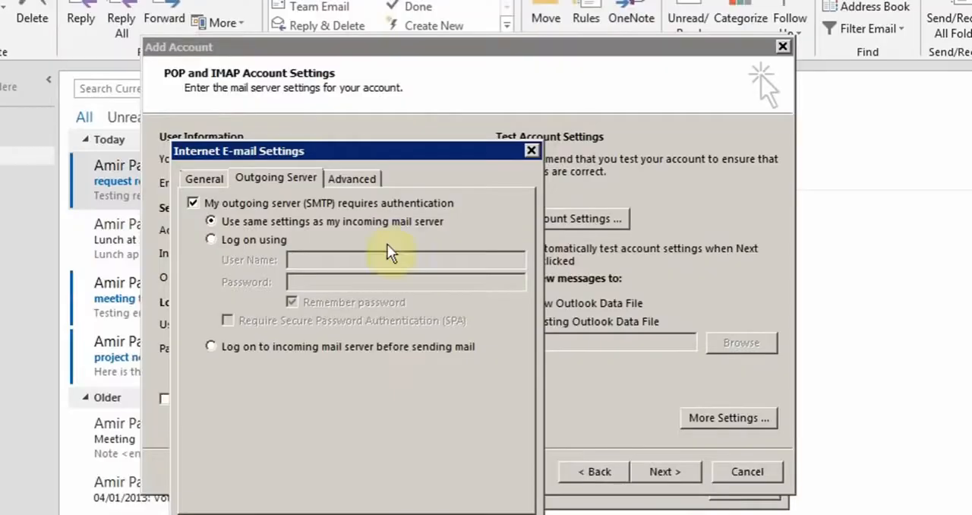
- Open the advanced e-mail settings and examine the server ports, encryption, timeout and message delivery options
left_click(343, 176)
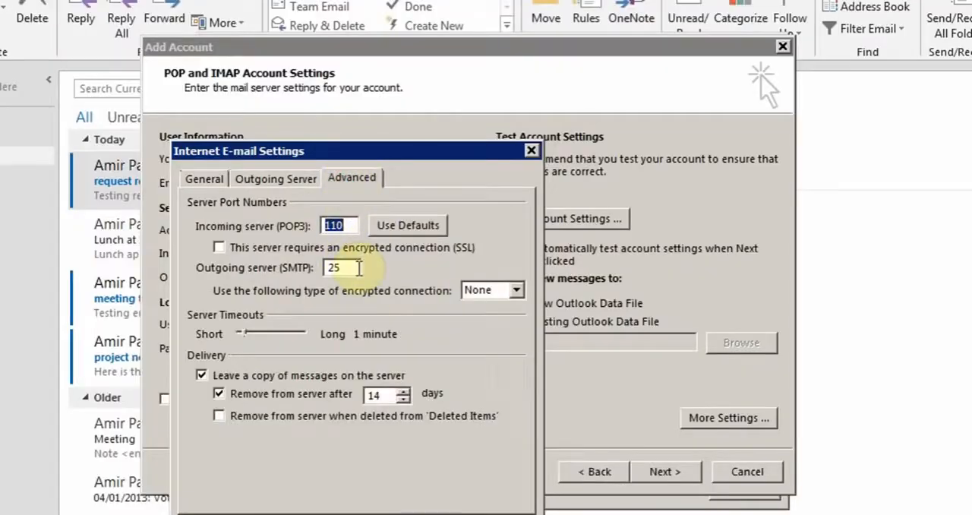
left_click_drag(346, 151, 595, 140)
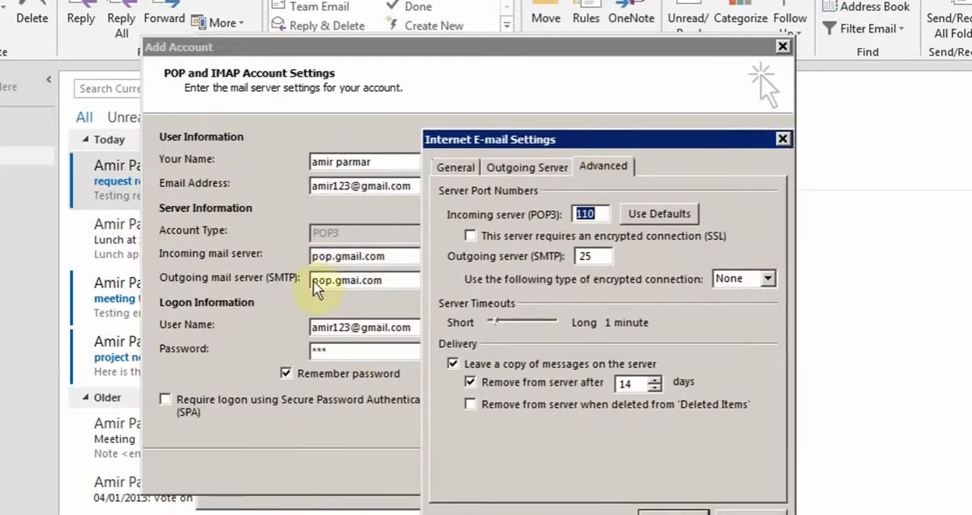
left_click_drag(519, 139, 373, 103)
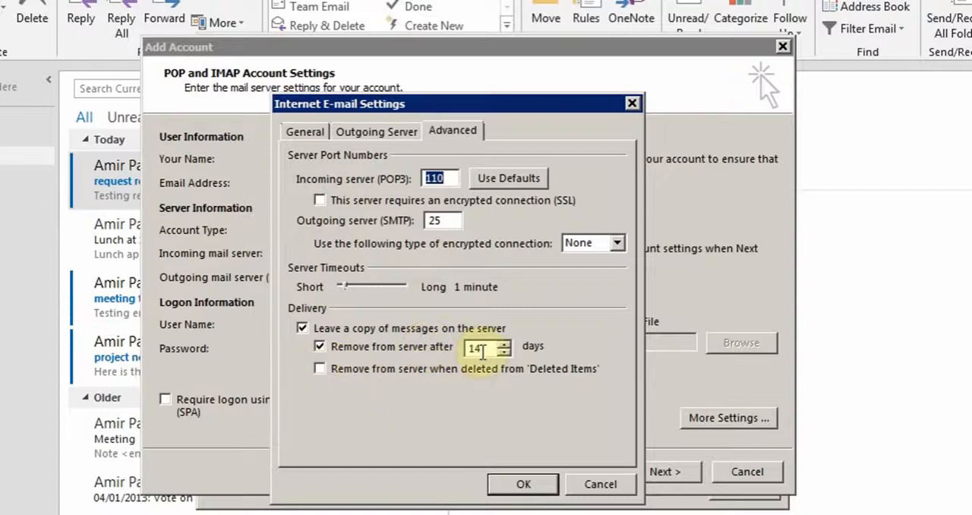
- Turn off removing messages from the server after a set number of days and enable removal when deleted from Deleted Items
left_click(319, 351)
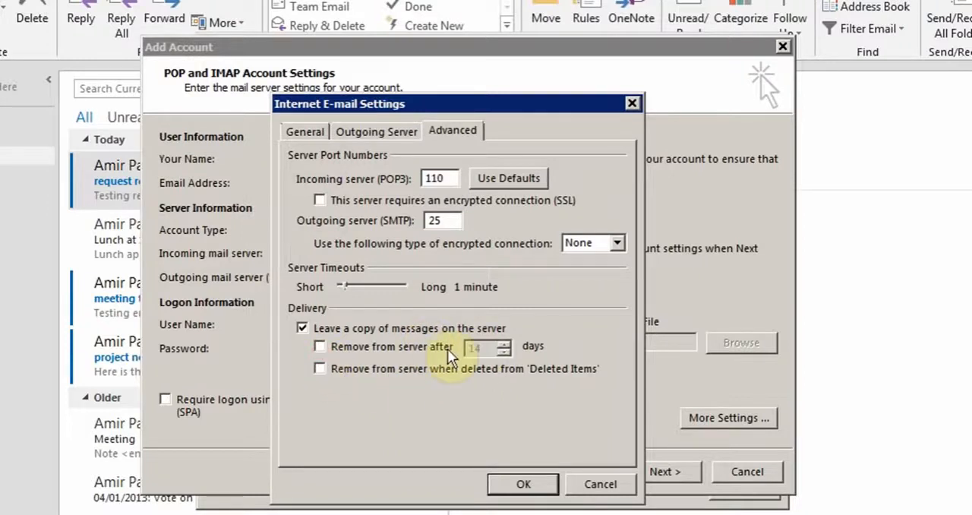
left_click(320, 370)
- Set the incoming server to port 995 with SSL and the outgoing server to port 465 with SSL encryption, per Gmail Help
double_click(435, 178)
left_click(320, 201)
double_click(441, 178)
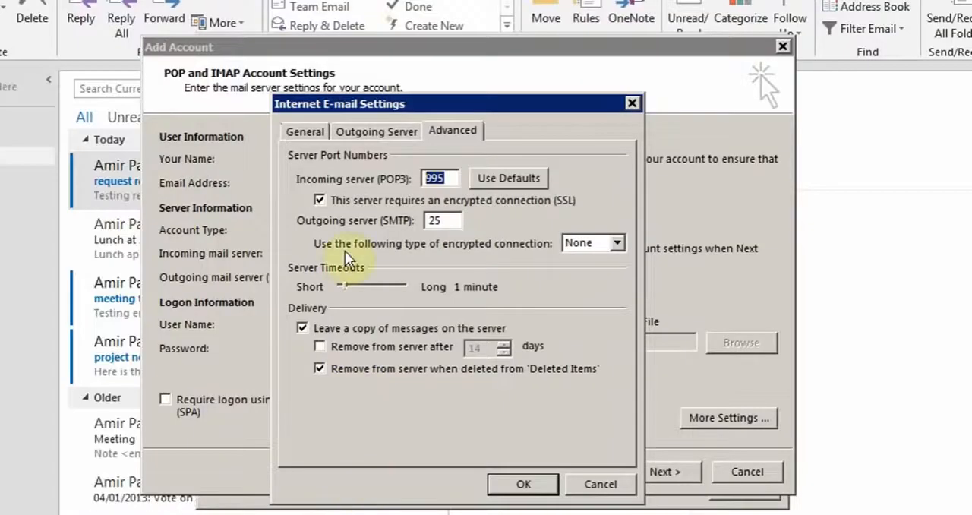
left_click(617, 243)
left_click(597, 269)
left_click_drag(453, 220, 393, 215)
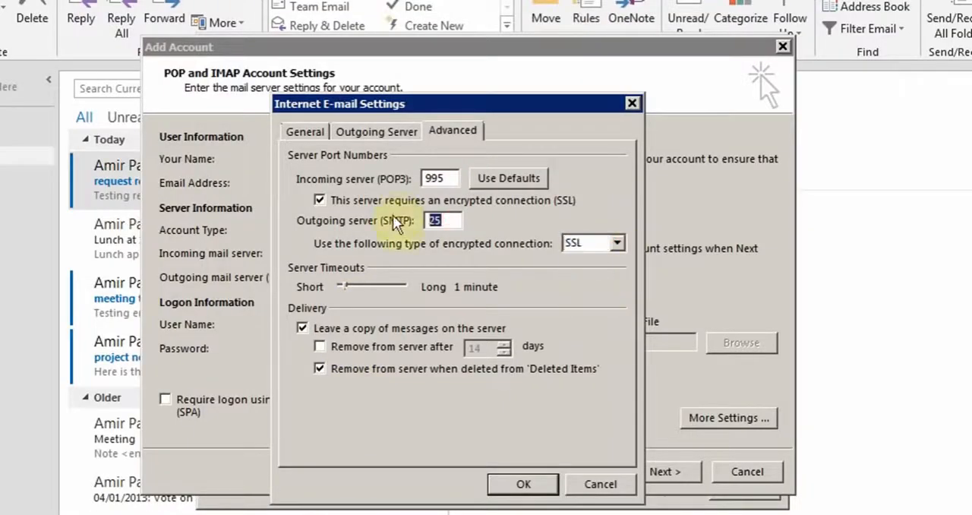
type("465")
- Cancel the advanced e-mail settings and the new account setup, and close the account list
left_click(606, 480)
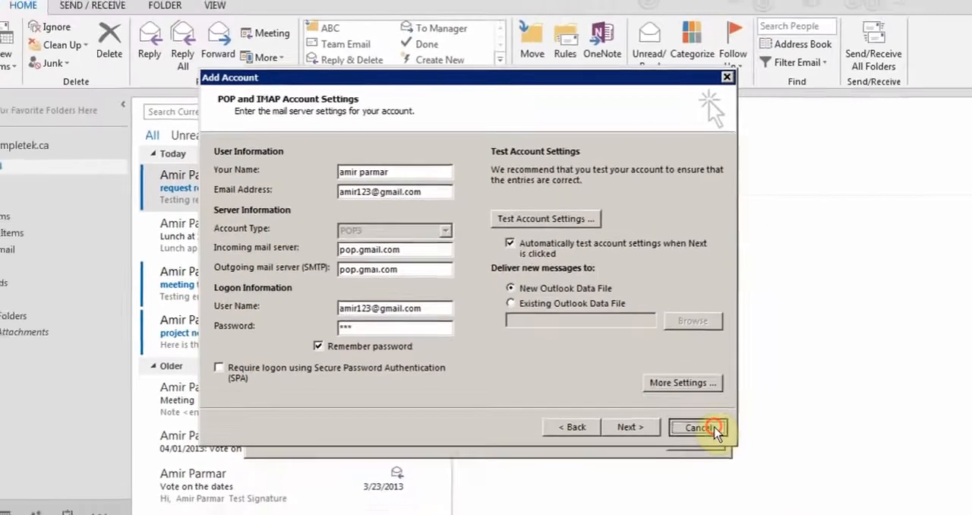
left_click(747, 471)
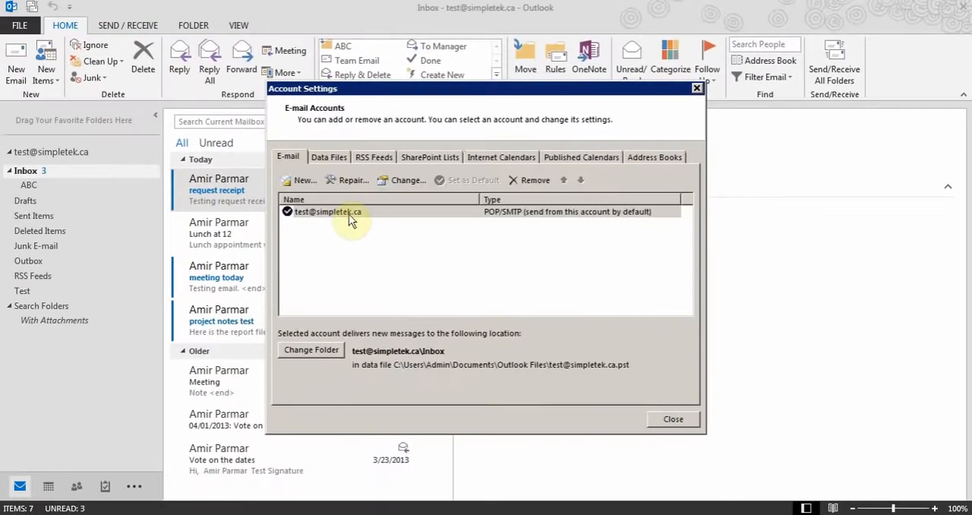
left_click(673, 420)
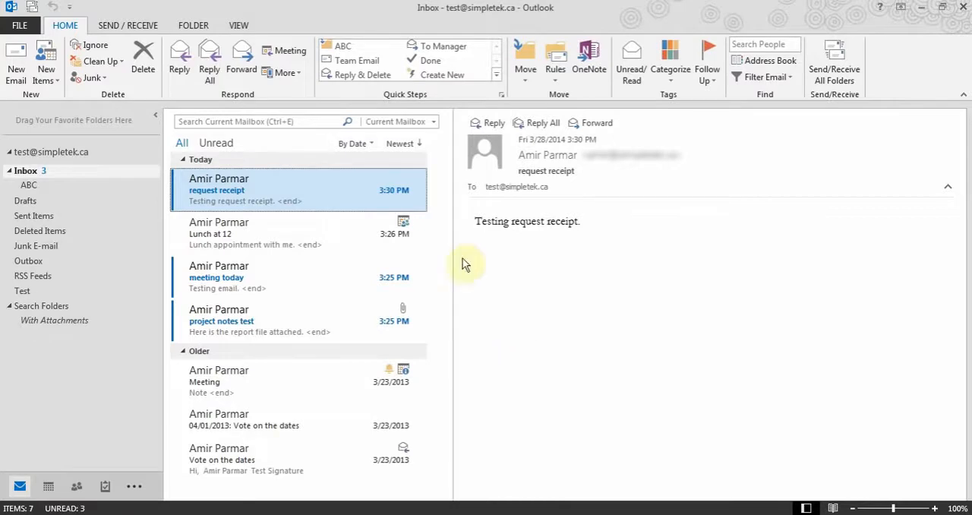
- Look at the account settings choices and the Auto Account Setup form for a new account, and cancel the form
left_click(20, 25)
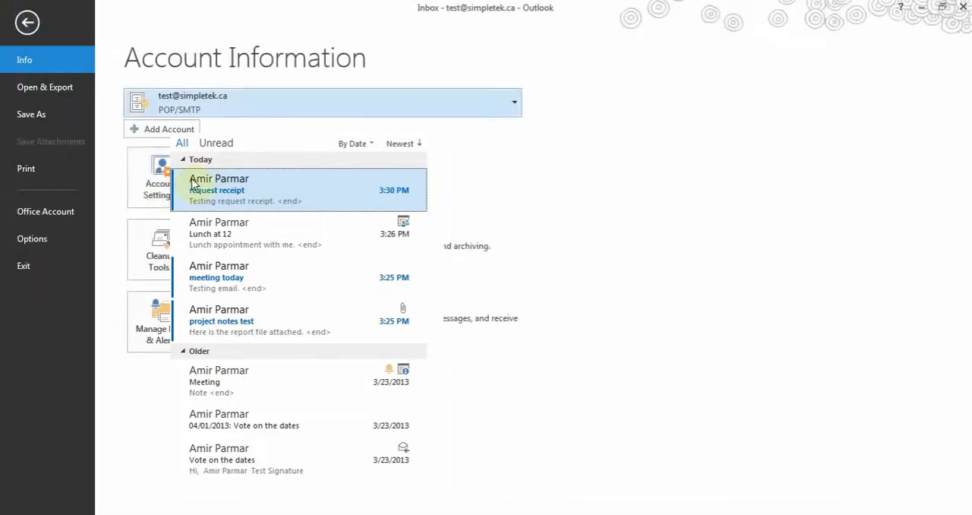
left_click(149, 196)
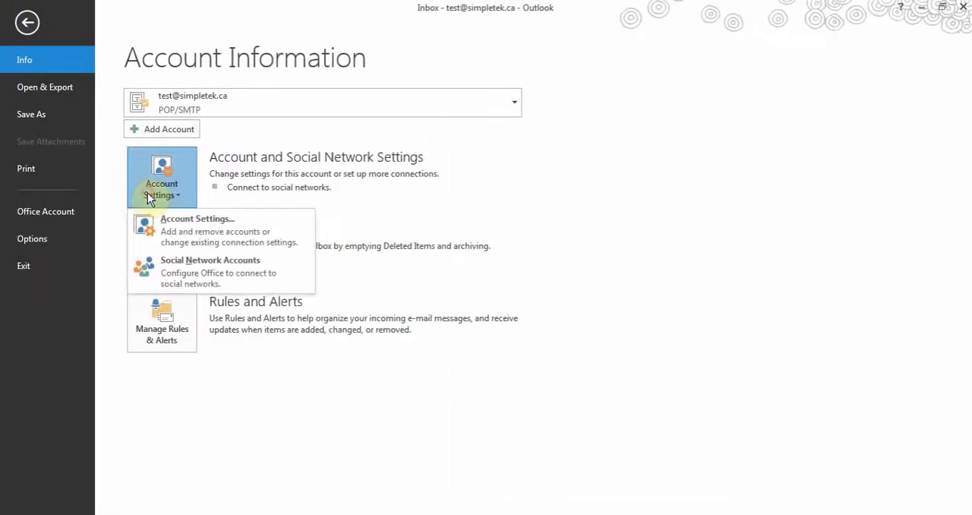
left_click(218, 130)
left_click(157, 136)
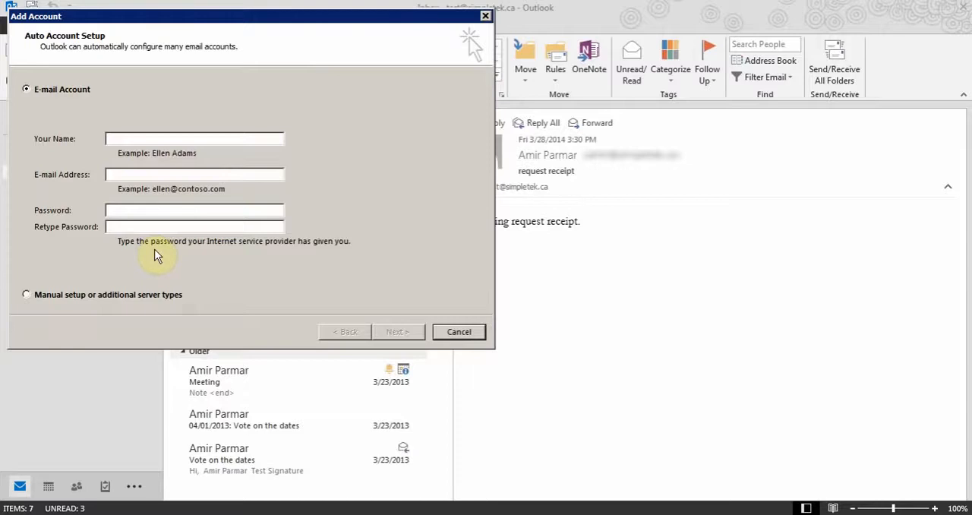
left_click(460, 332)
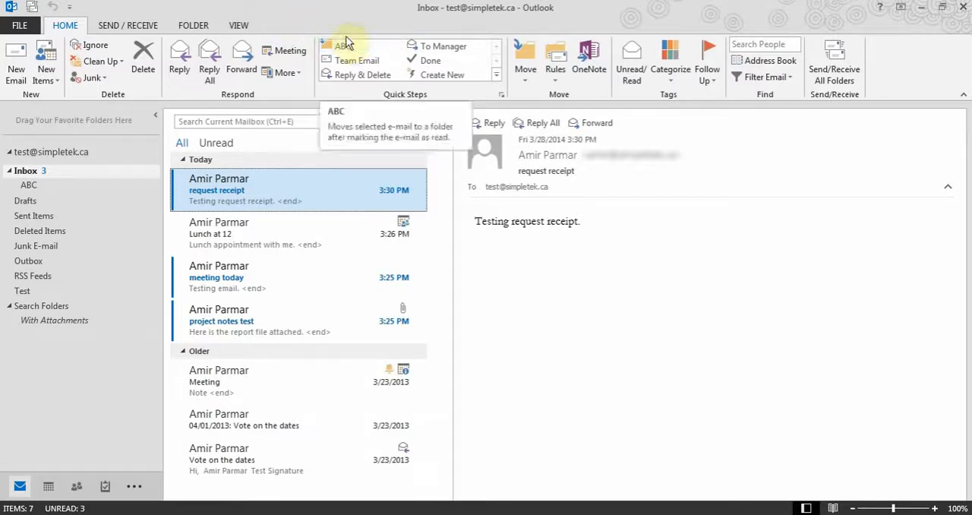
- Examine the Send/Receive, Folder and View command groups of the ribbon and return to the Home commands
left_click(115, 29)
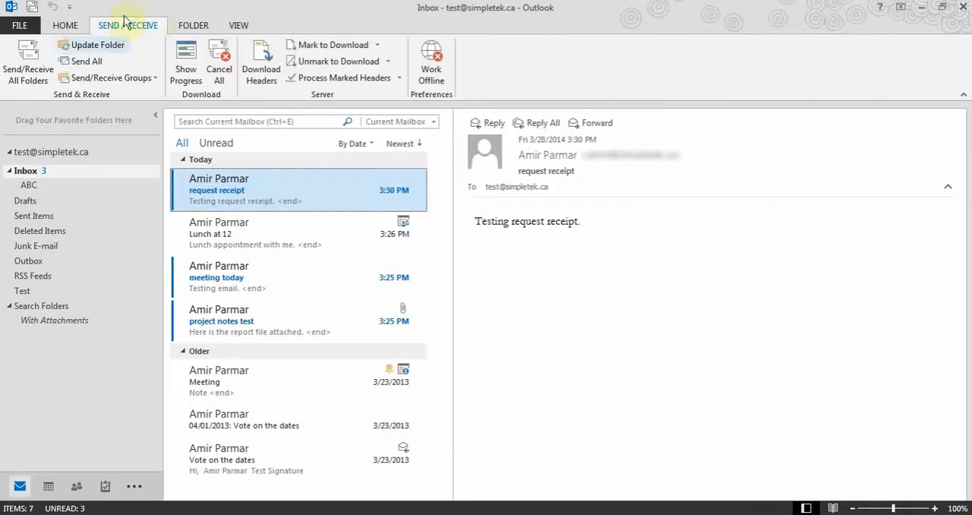
left_click(187, 29)
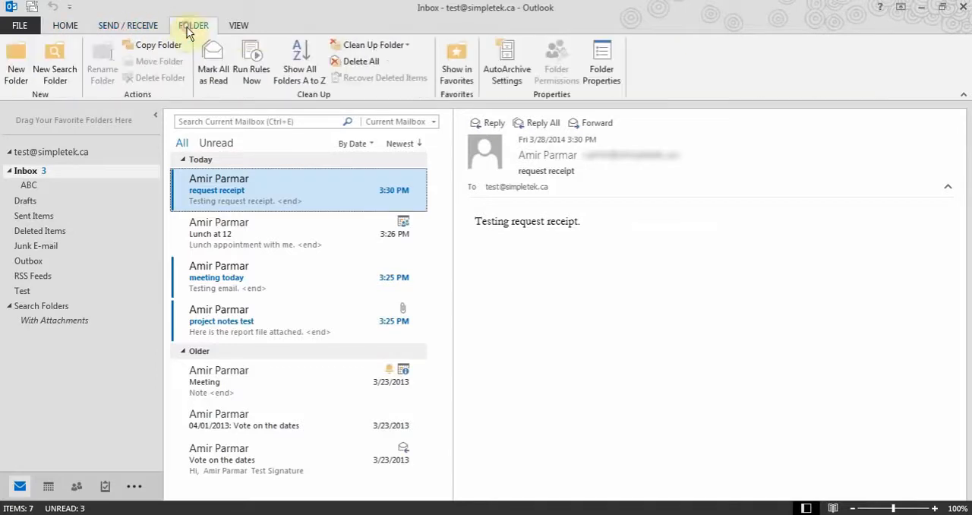
left_click(239, 27)
left_click(71, 29)
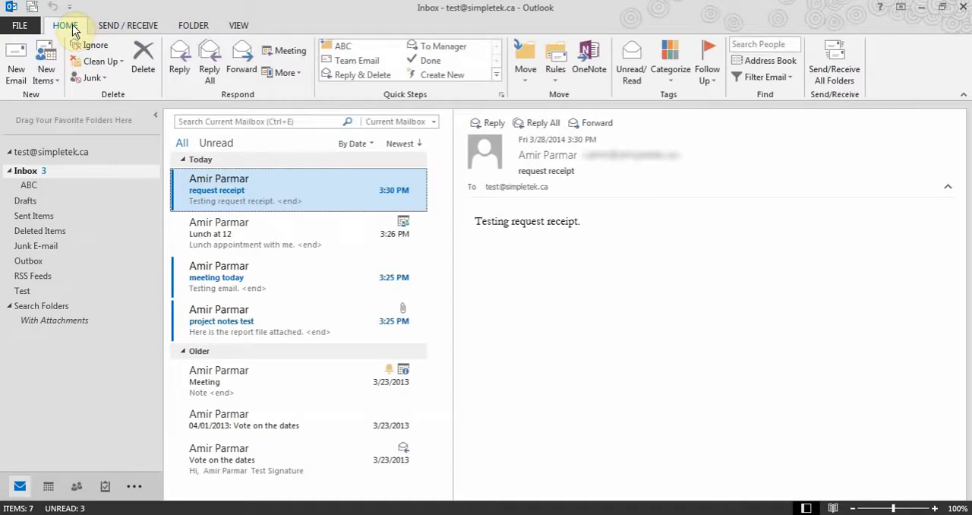
- Collapse the ribbon and restore it, look at the Send/Receive commands again and return to the Home commands
double_click(67, 25)
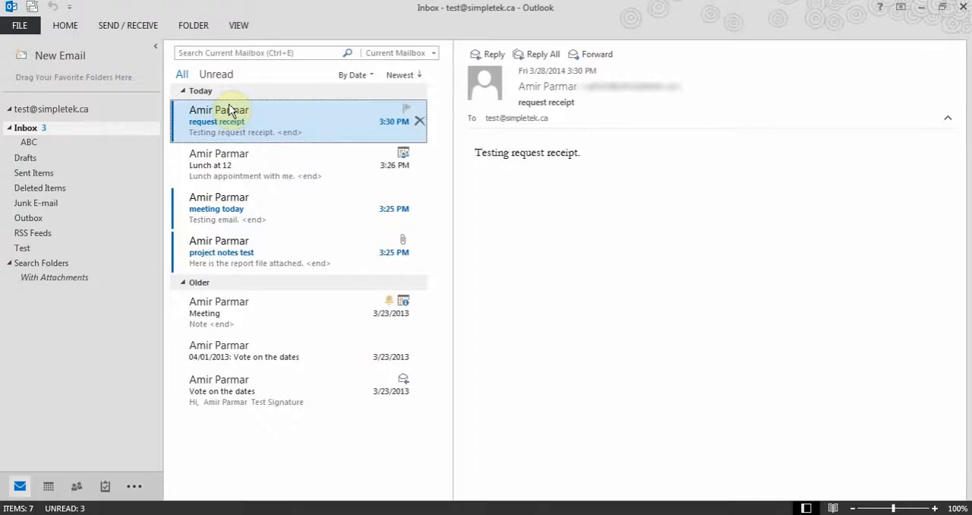
left_click(66, 27)
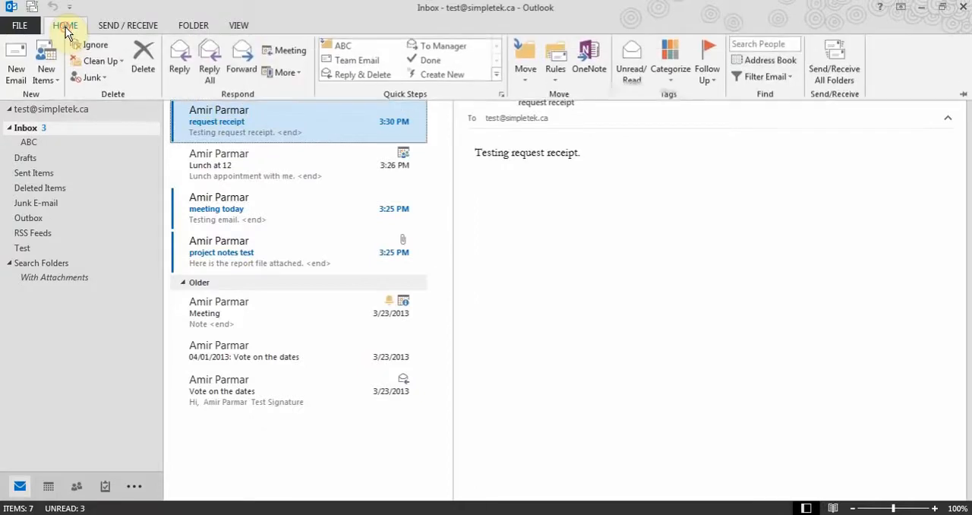
left_click(65, 27)
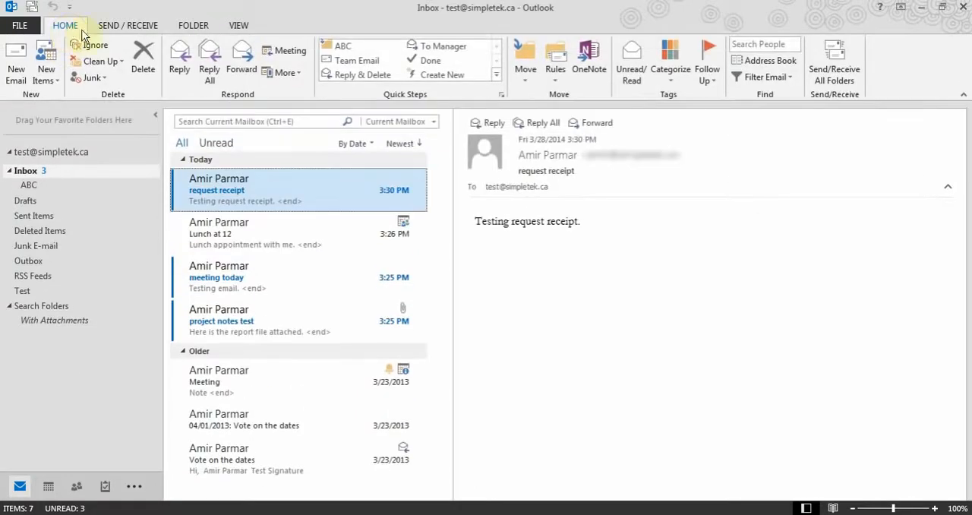
left_click(110, 27)
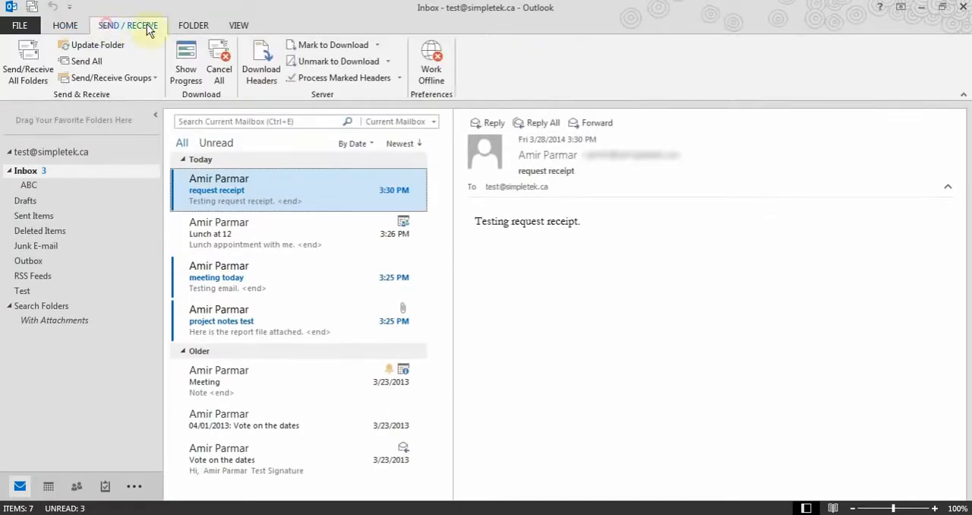
left_click(61, 26)
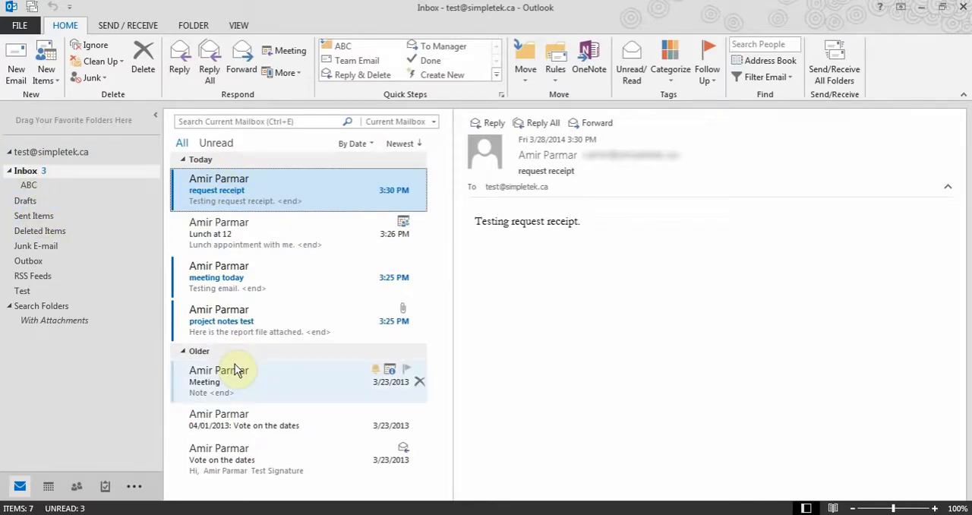
- Add Find a Contact and Empty Deleted Items to the Quick Access Toolbar
left_click(69, 7)
left_click(69, 8)
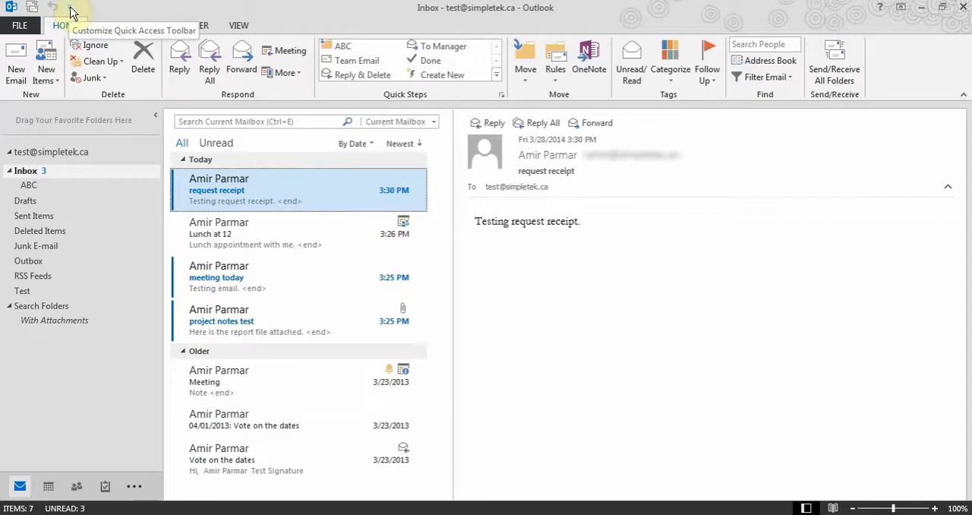
left_click(70, 9)
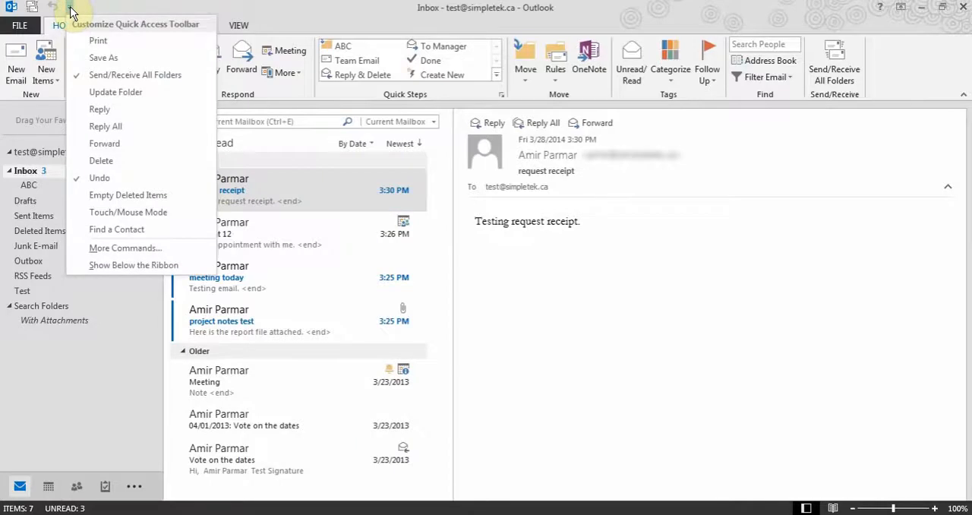
left_click(124, 237)
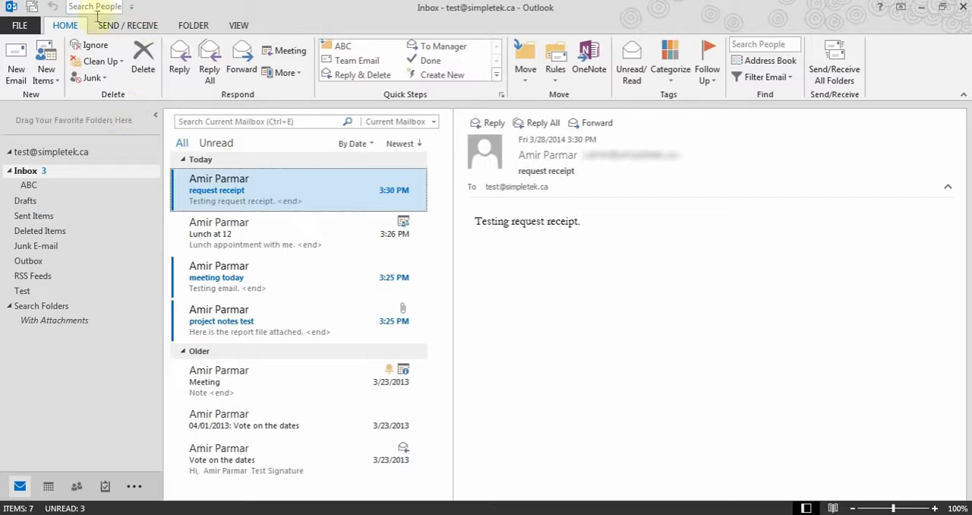
left_click(131, 7)
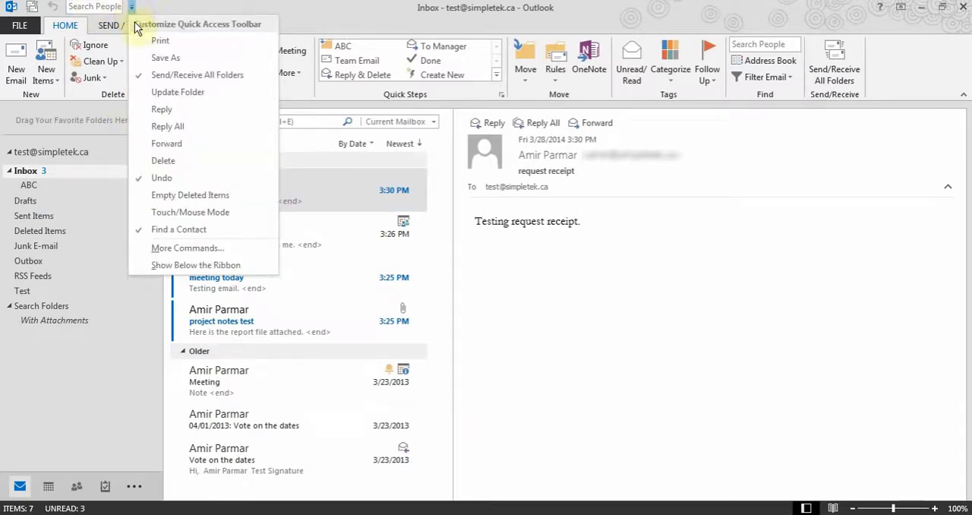
left_click(173, 198)
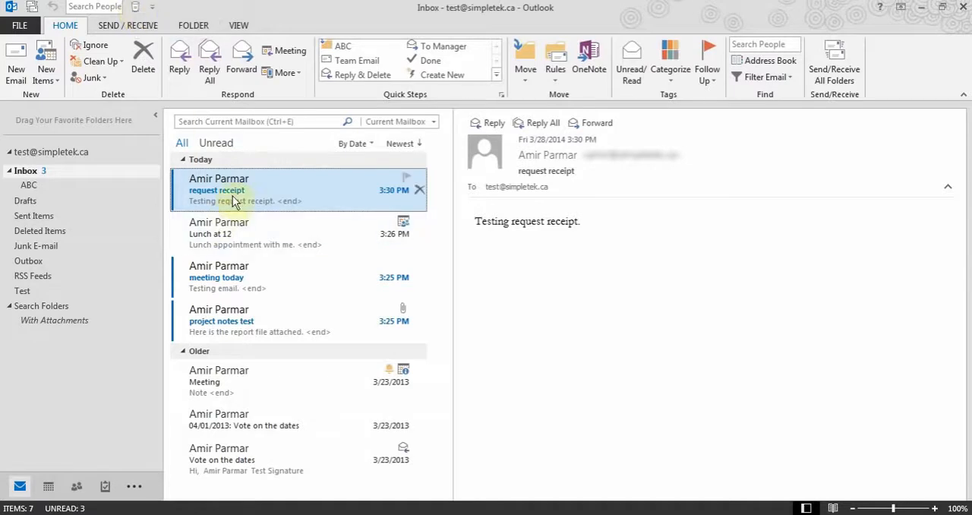
- Open the Deleted Items folder, decline sending a read receipt, view both deleted drafts and return to the Inbox
left_click(30, 231)
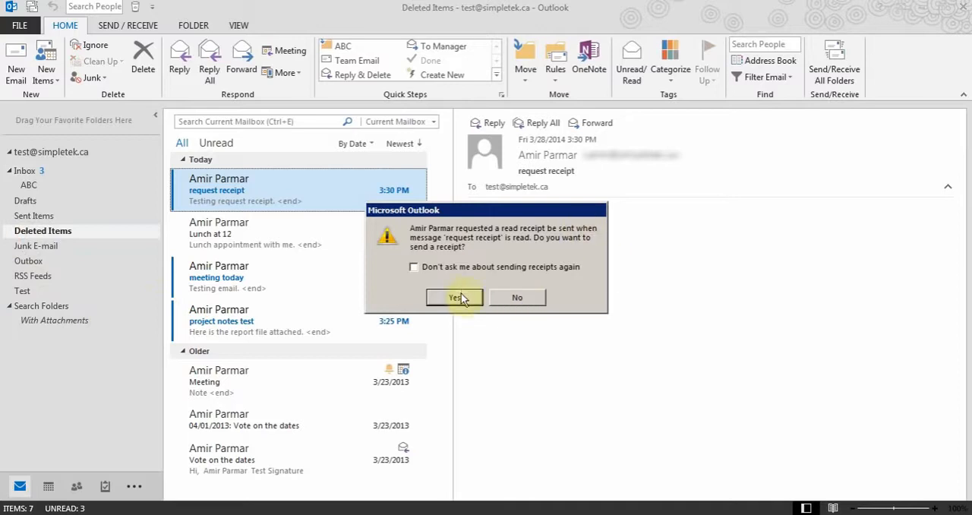
left_click(518, 298)
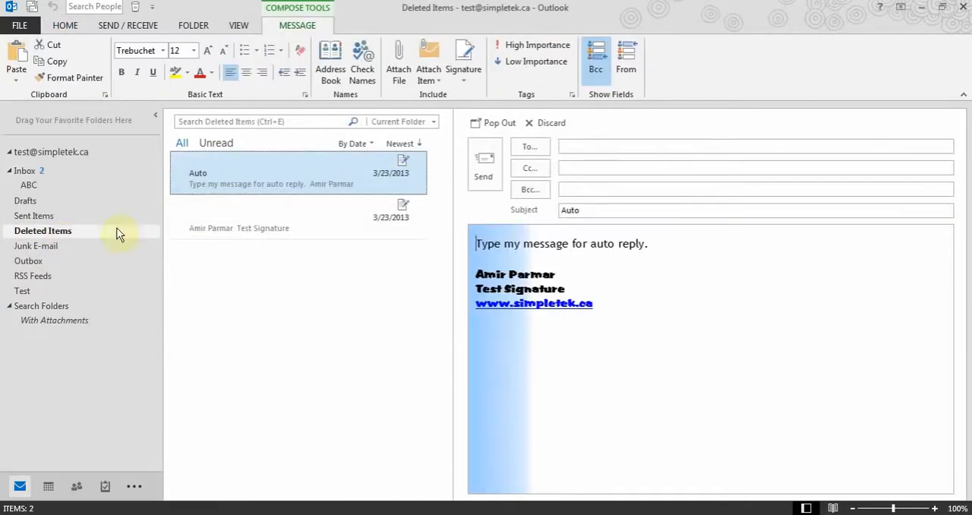
left_click(256, 220)
left_click(251, 172)
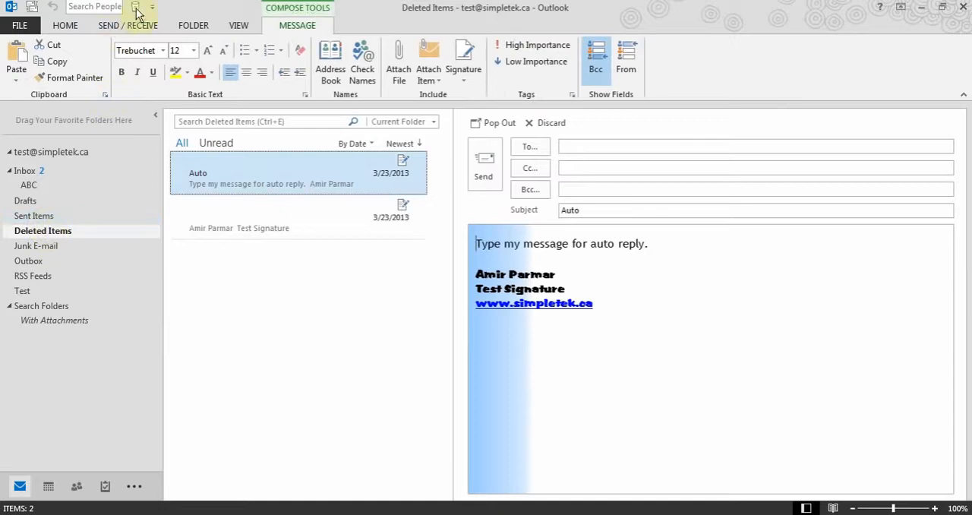
left_click(25, 172)
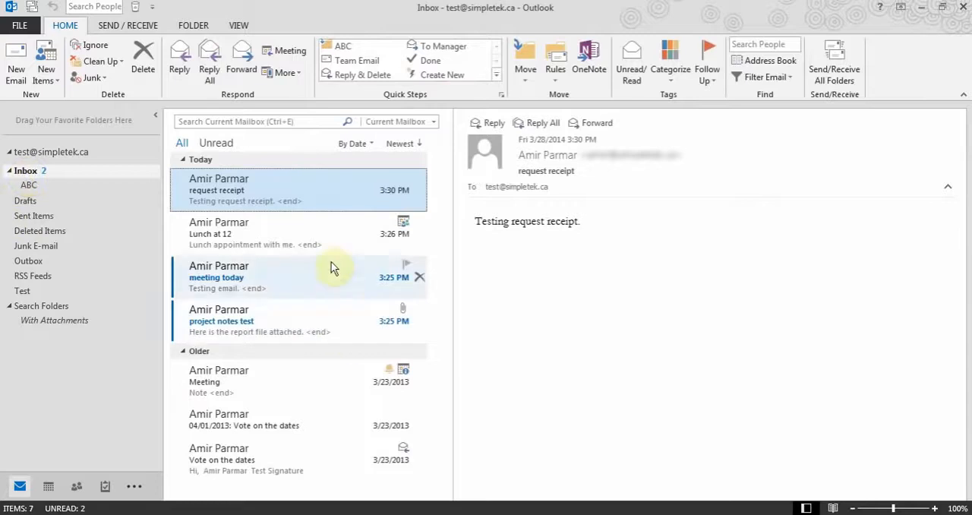
- Open the full Quick Access Toolbar customization options and add the Delete command to the toolbar list
left_click(152, 7)
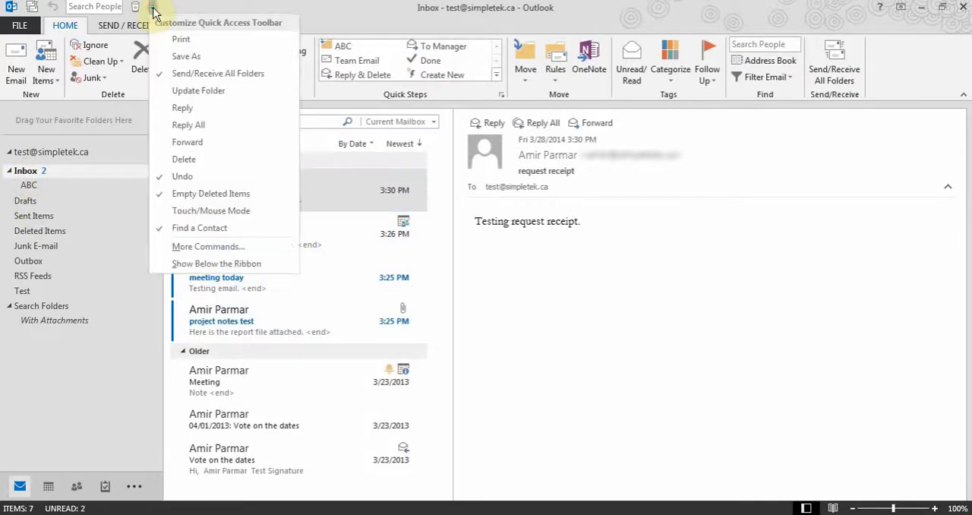
left_click(220, 247)
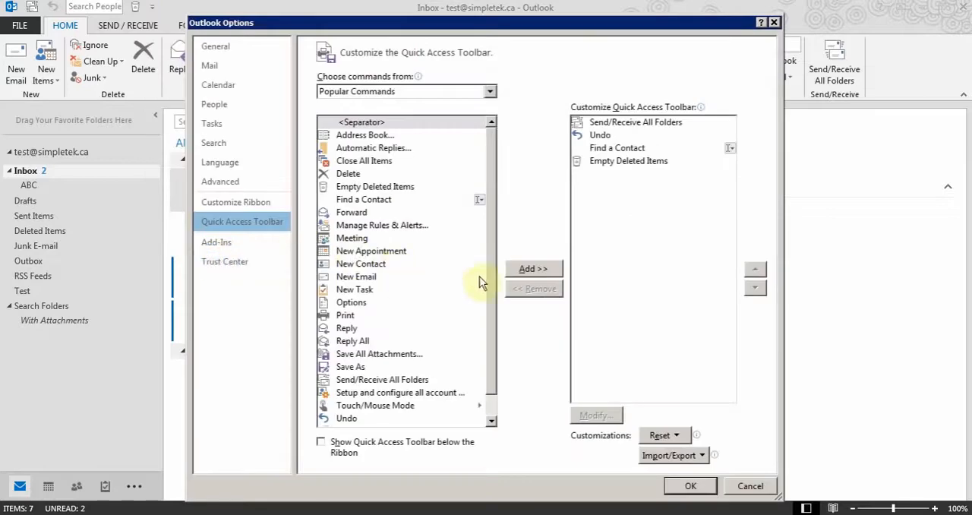
left_click(344, 174)
left_click(541, 269)
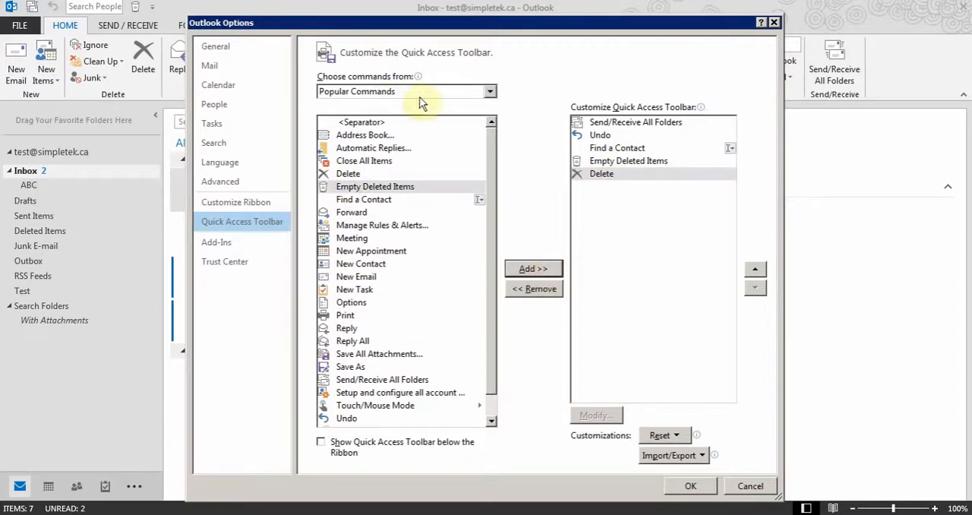
- Examine the commands available for the toolbar under All Commands, Home (Mail) Tab and Send / Receive Tab
left_click(492, 93)
left_click(380, 137)
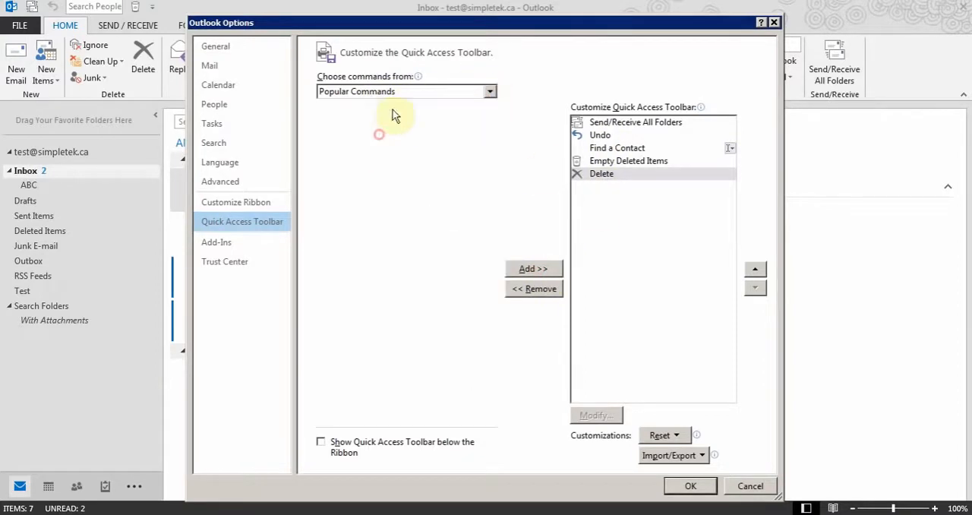
left_click_drag(492, 136, 492, 275)
left_click(378, 266)
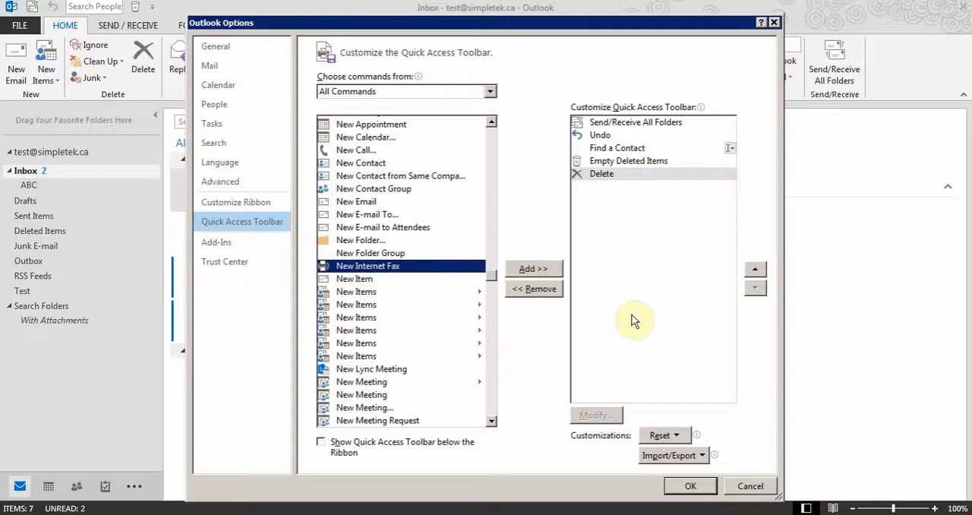
left_click(490, 91)
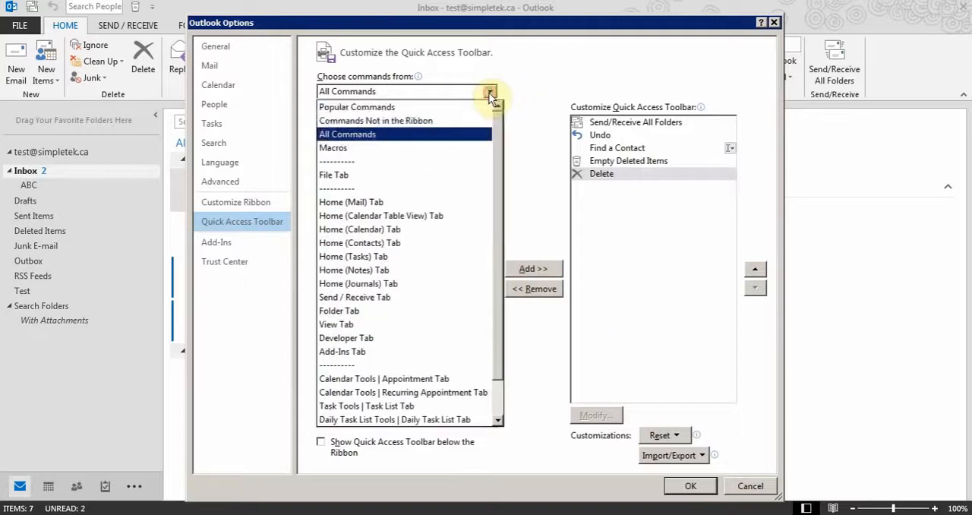
left_click(412, 202)
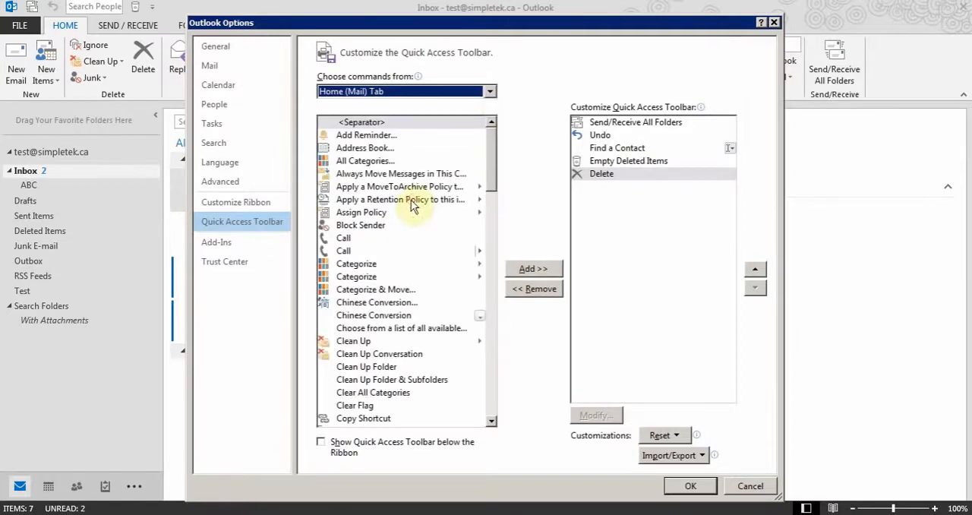
left_click(490, 91)
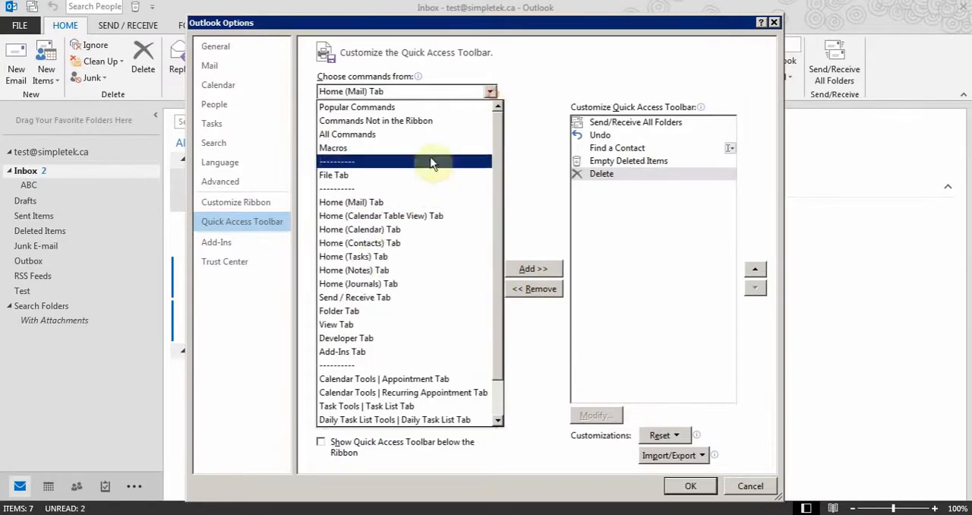
left_click(369, 298)
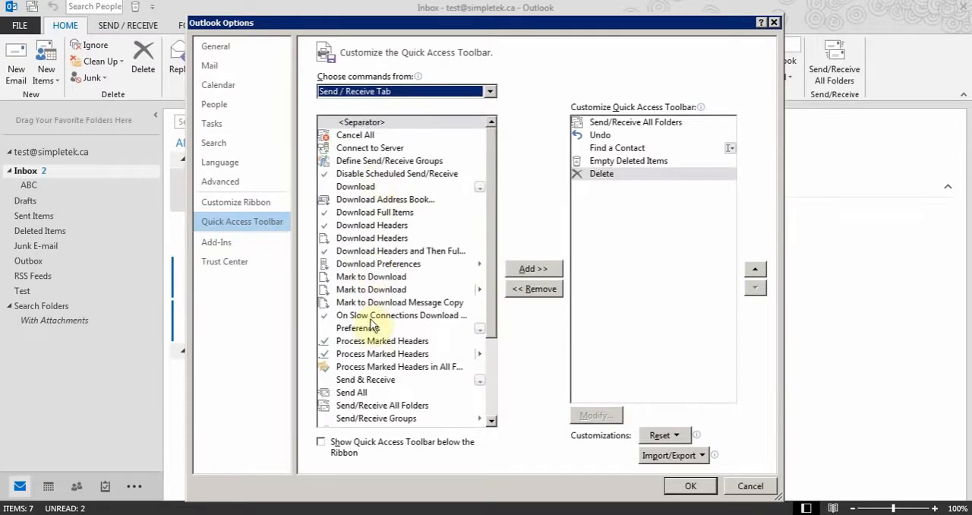
- Apply the Quick Access Toolbar changes, and set the Office theme to White with the Calligraphy background
left_click(690, 486)
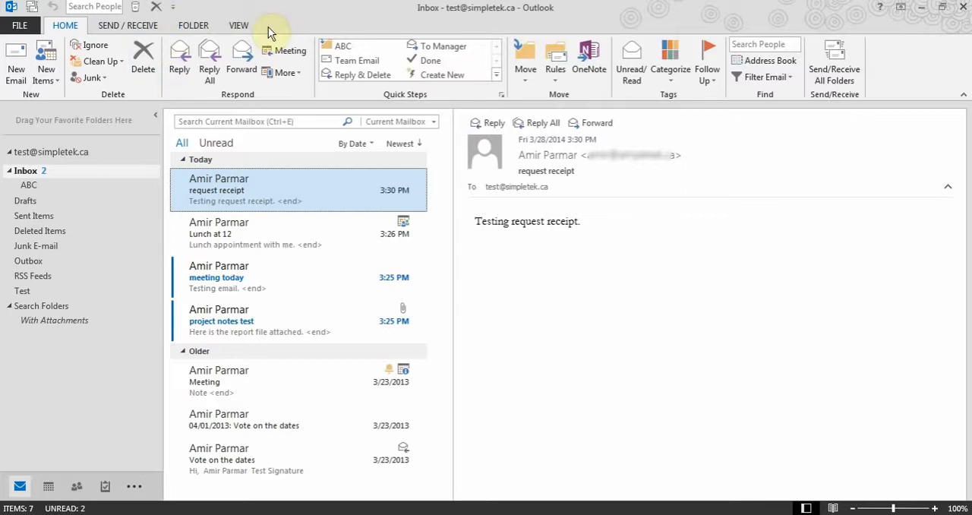
left_click(18, 26)
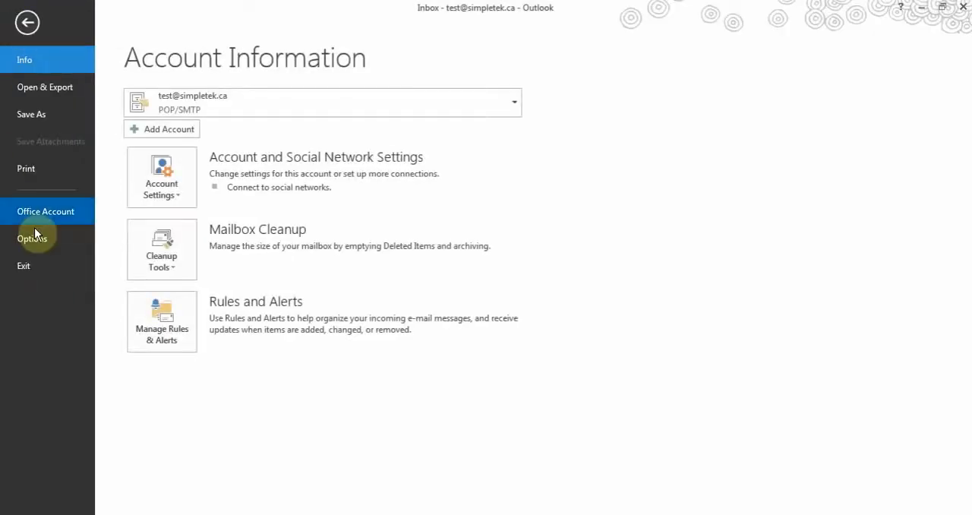
left_click(32, 239)
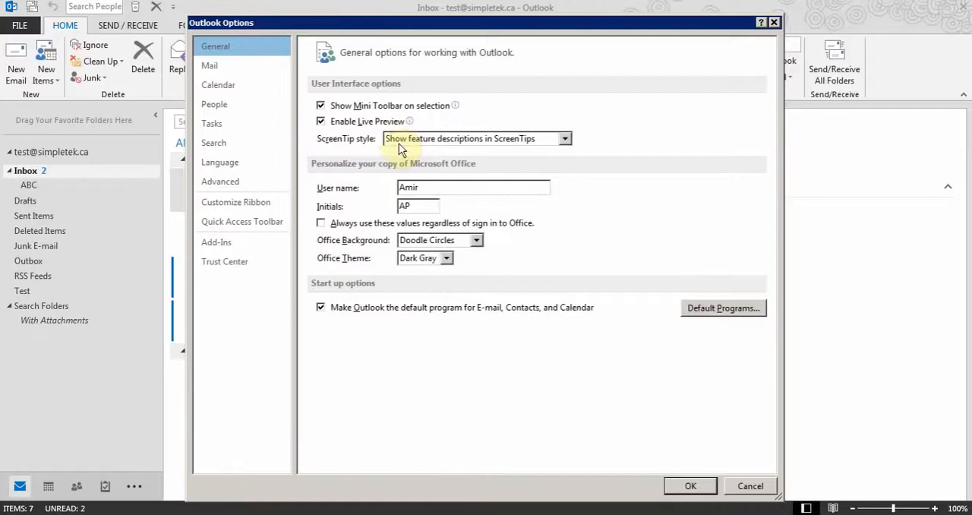
left_click(448, 262)
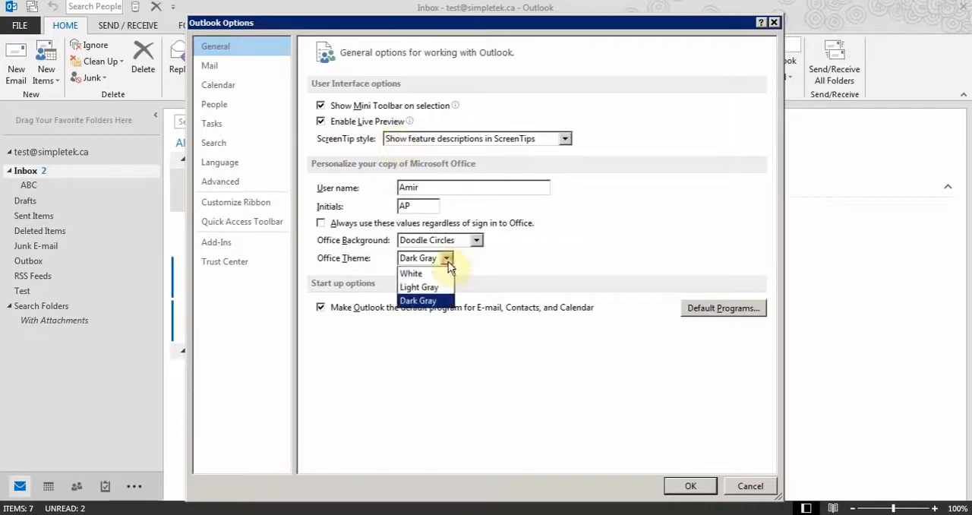
left_click(441, 272)
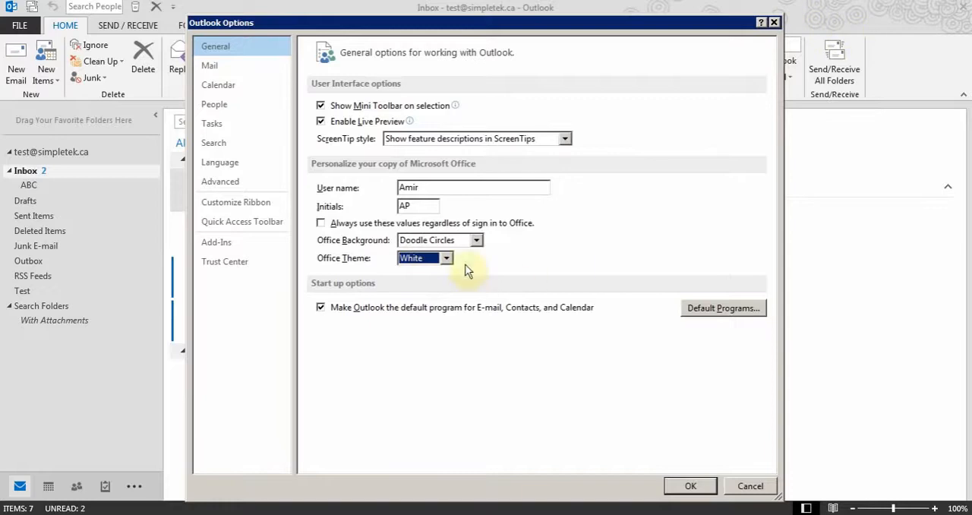
left_click(480, 238)
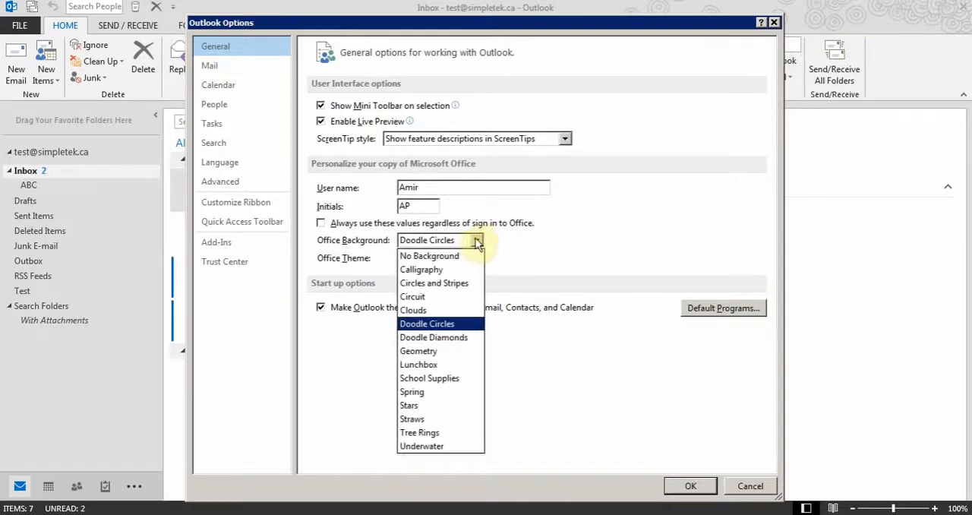
left_click(440, 270)
left_click(687, 487)
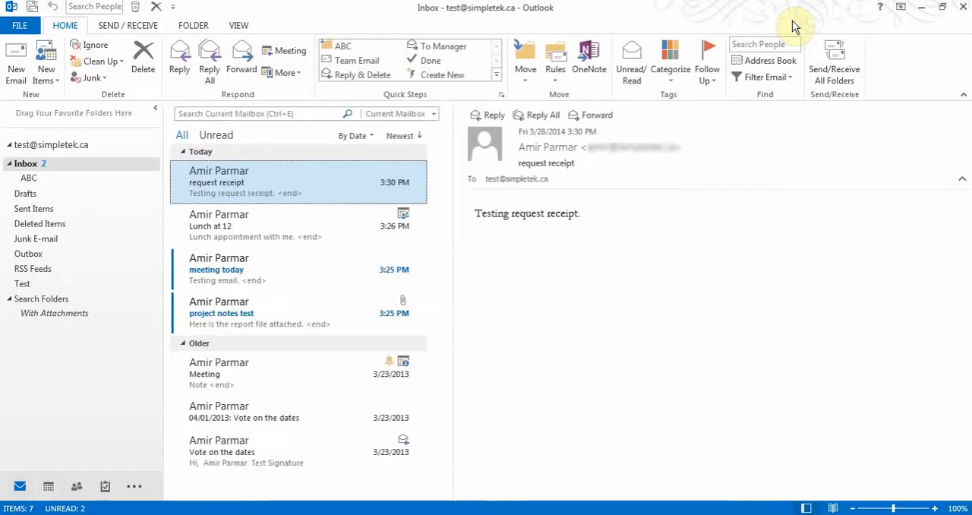
- Add a custom ribbon tab after Home (Mail) and name it with the account owner's first name
left_click(9, 22)
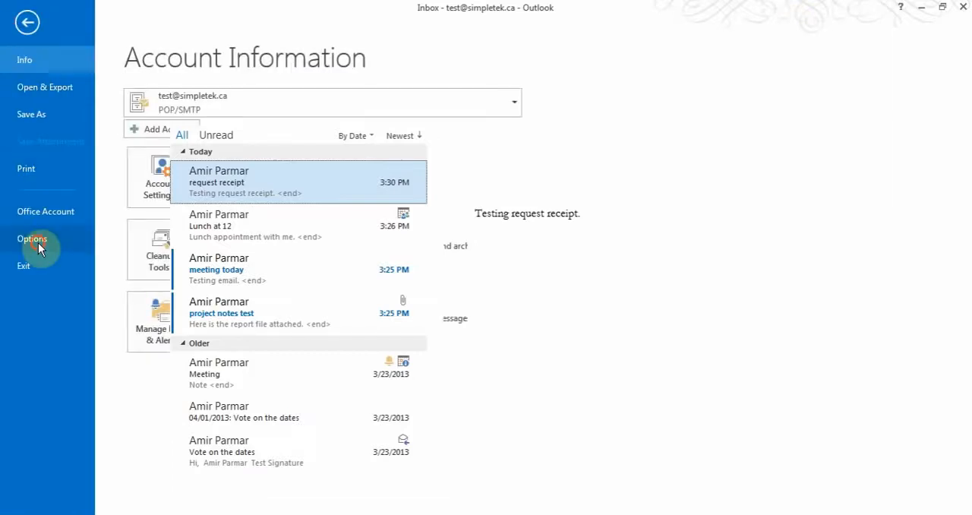
left_click(38, 243)
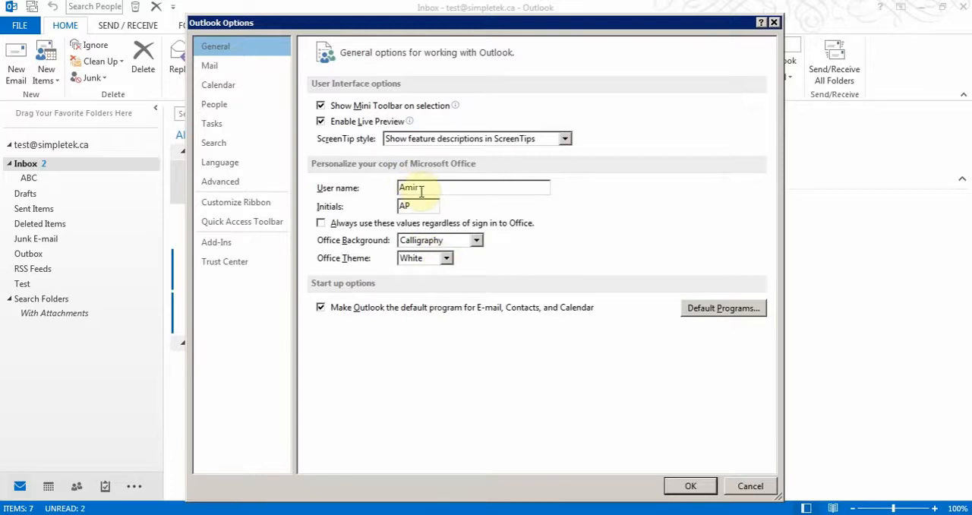
left_click(230, 206)
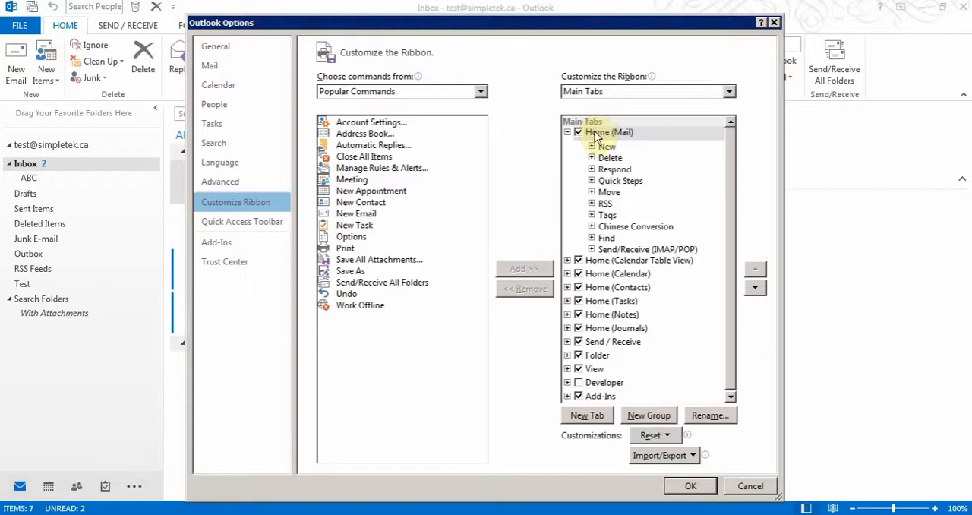
left_click(587, 416)
left_click(612, 261)
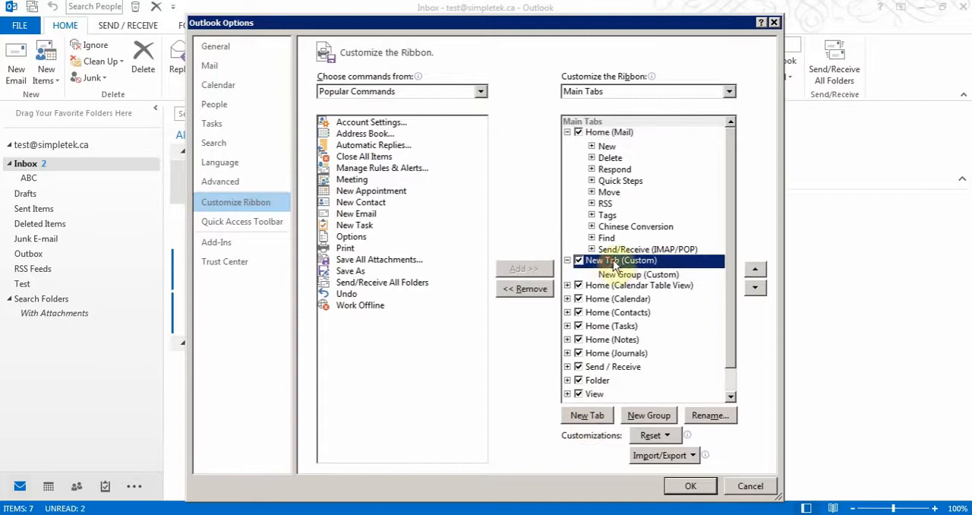
left_click(709, 416)
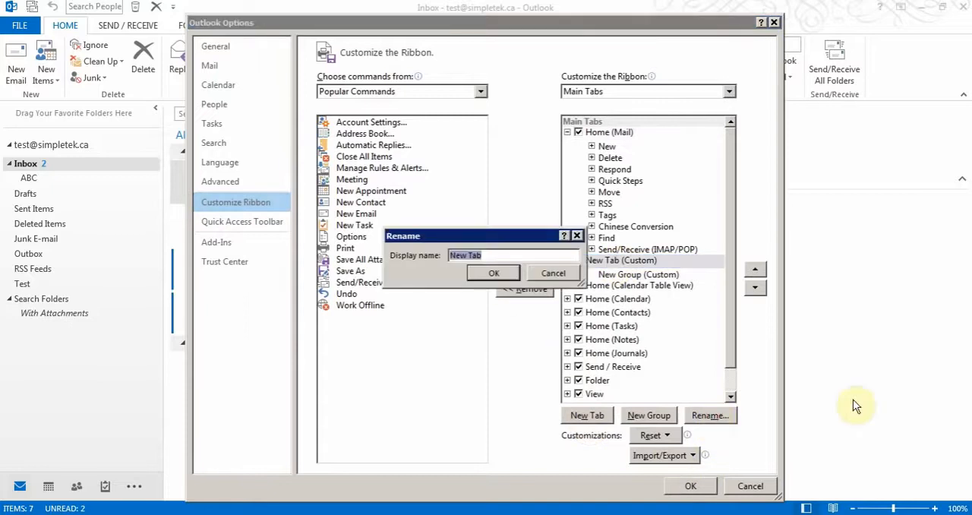
type("Amir")
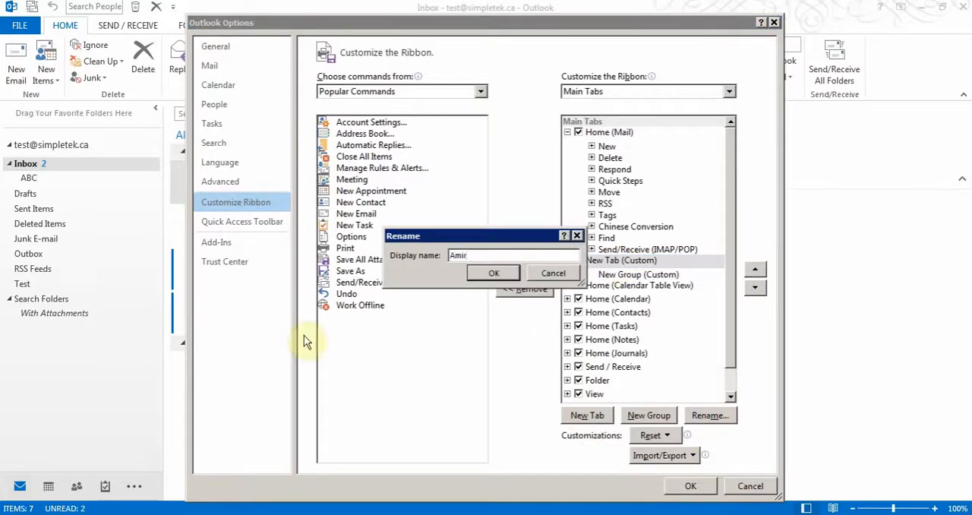
left_click(472, 275)
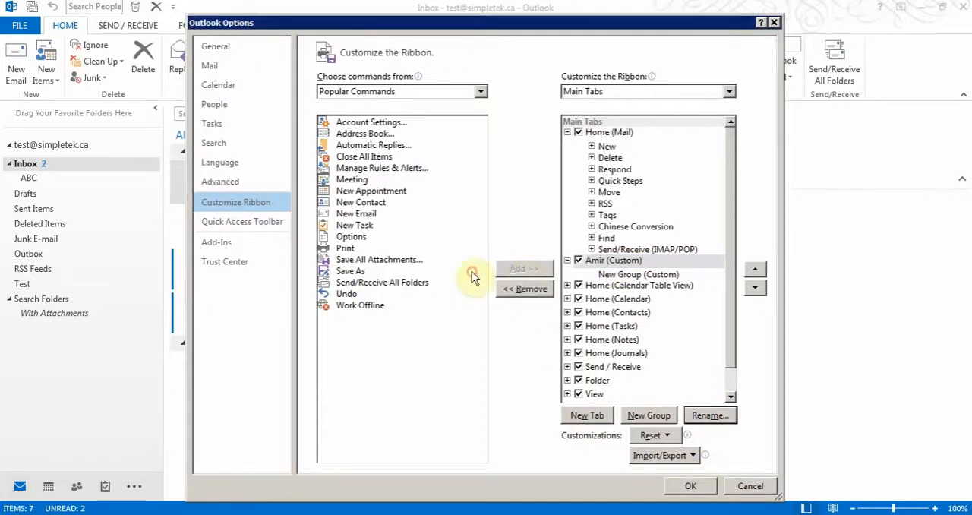
- Rename the new group inside the custom ribbon tab as GroupA
left_click(647, 276)
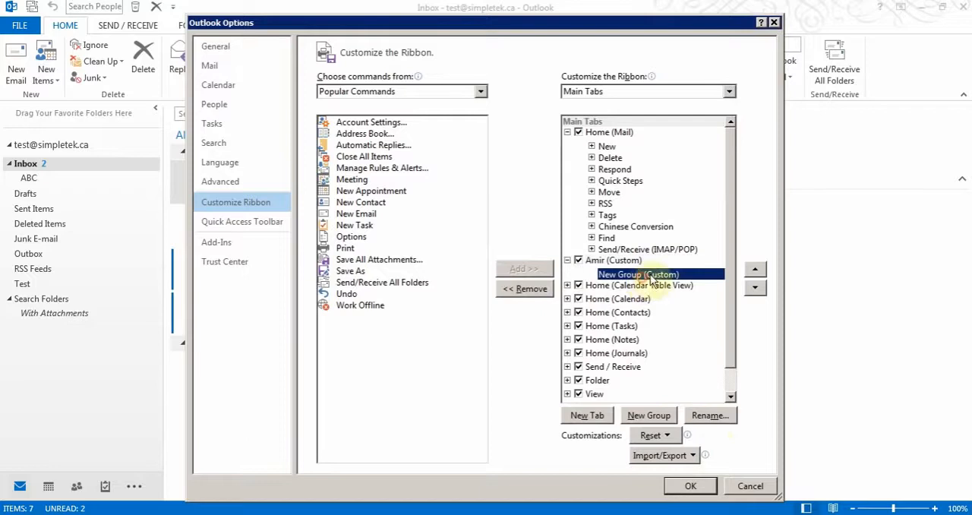
left_click(710, 416)
type("GroupA")
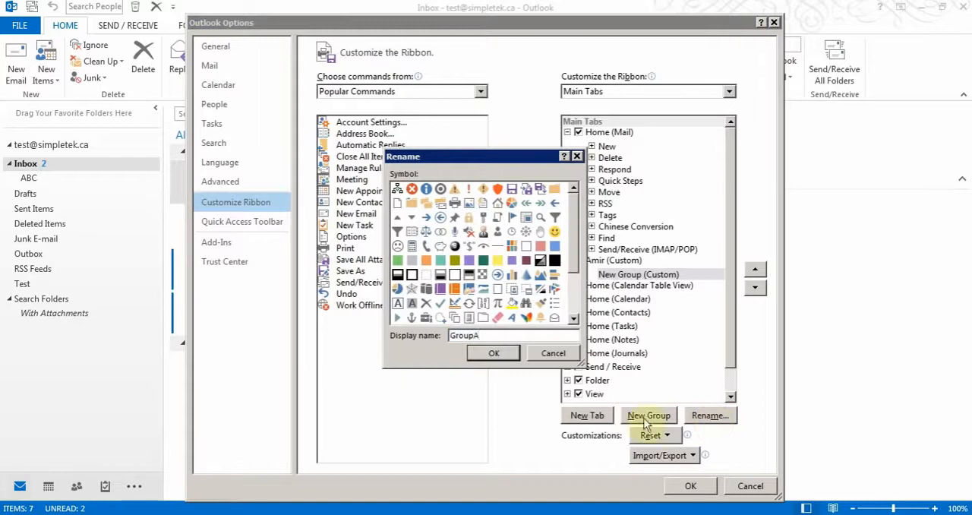
left_click(486, 353)
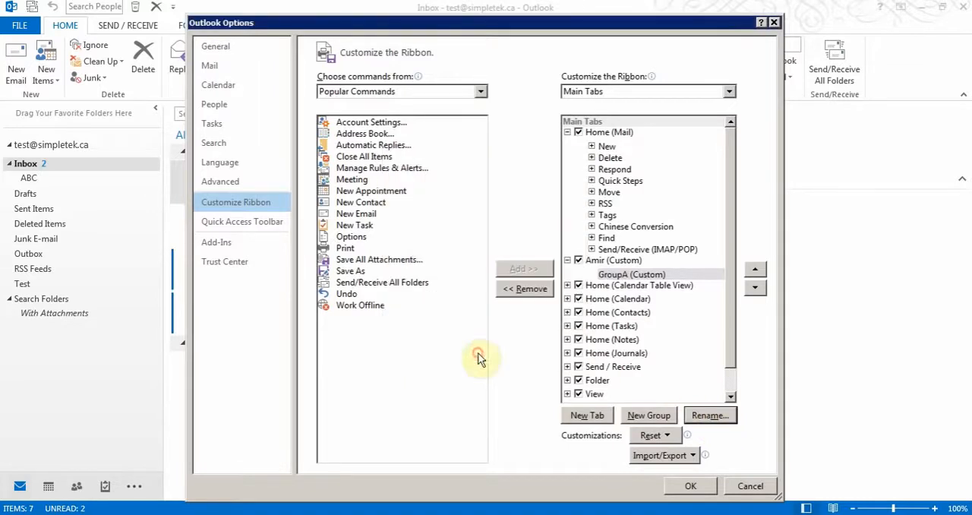
- Add a second group to the custom tab, named GroupB, with the pie chart symbol
left_click(649, 416)
left_click(706, 417)
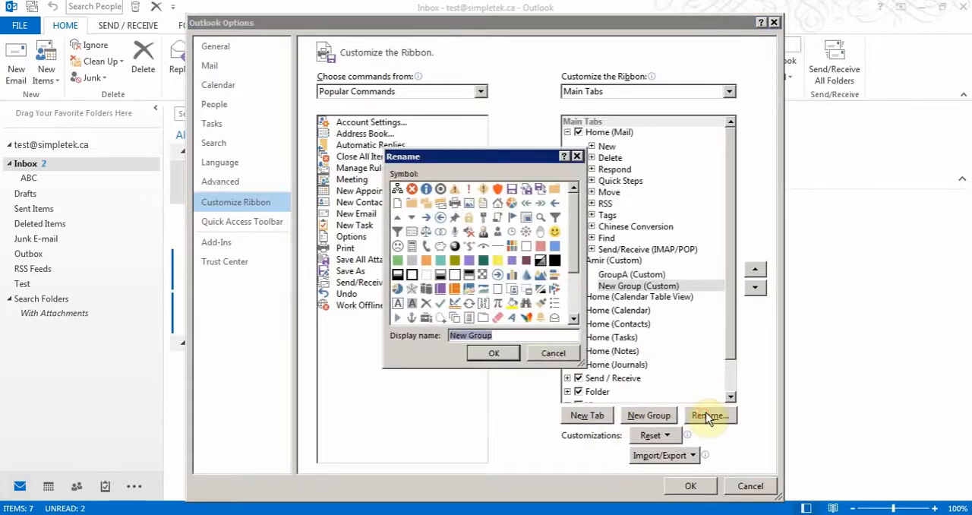
type("Gr")
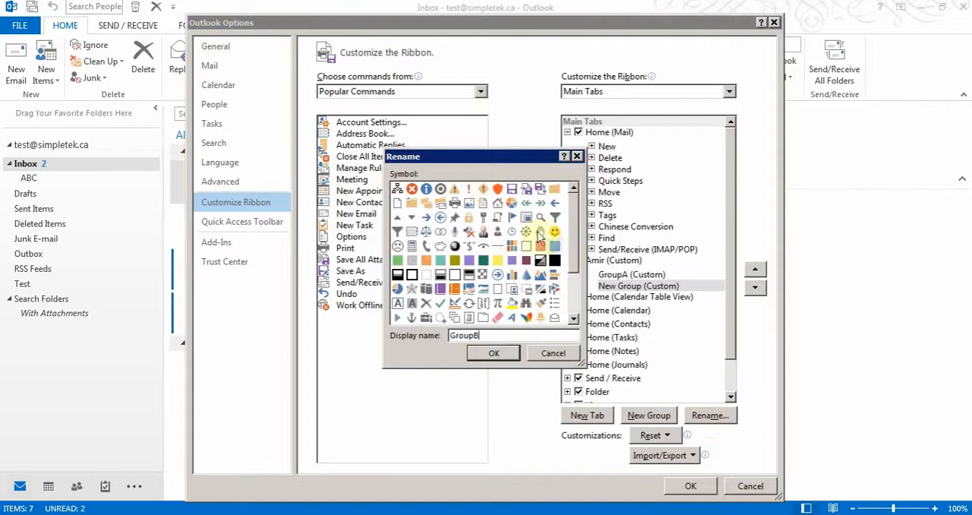
left_click(511, 204)
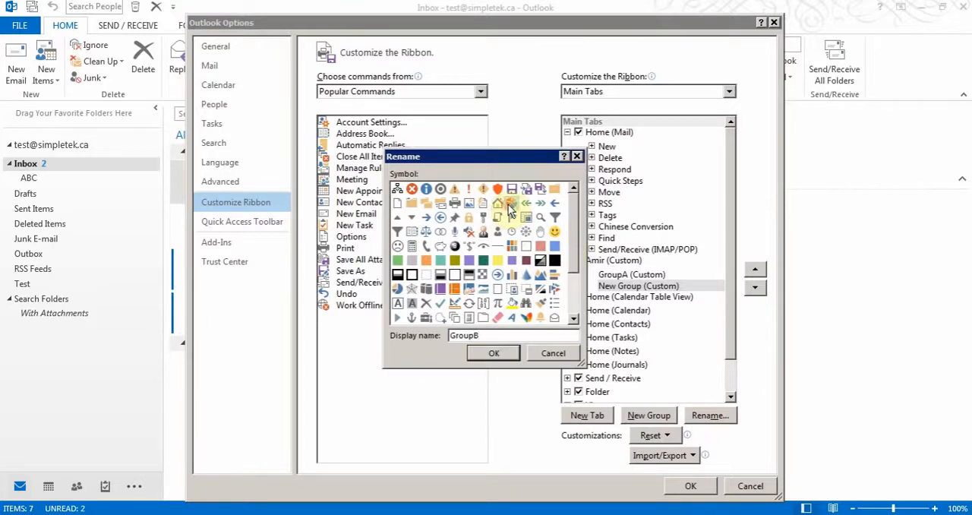
left_click(503, 355)
- Add the Address Book and Manage Rules & Alerts commands to GroupA
left_click(621, 276)
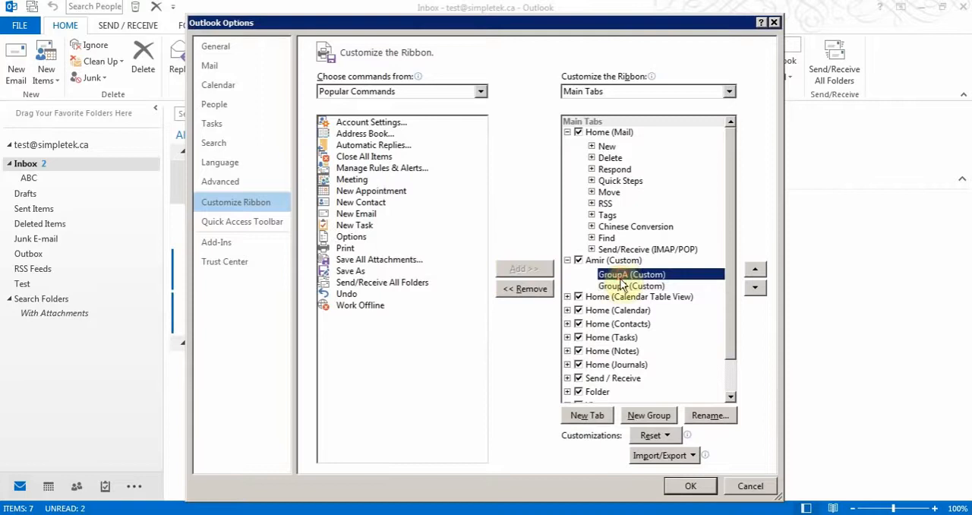
left_click(372, 133)
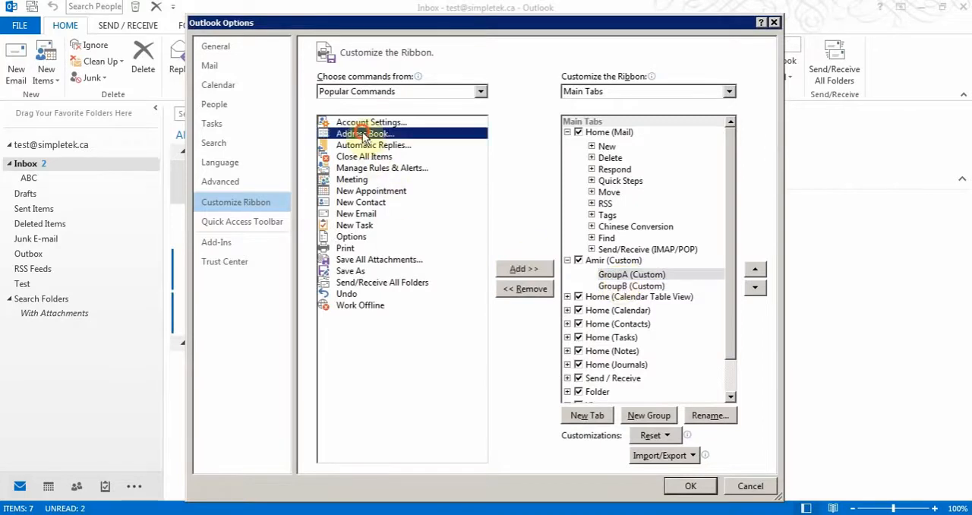
left_click(531, 268)
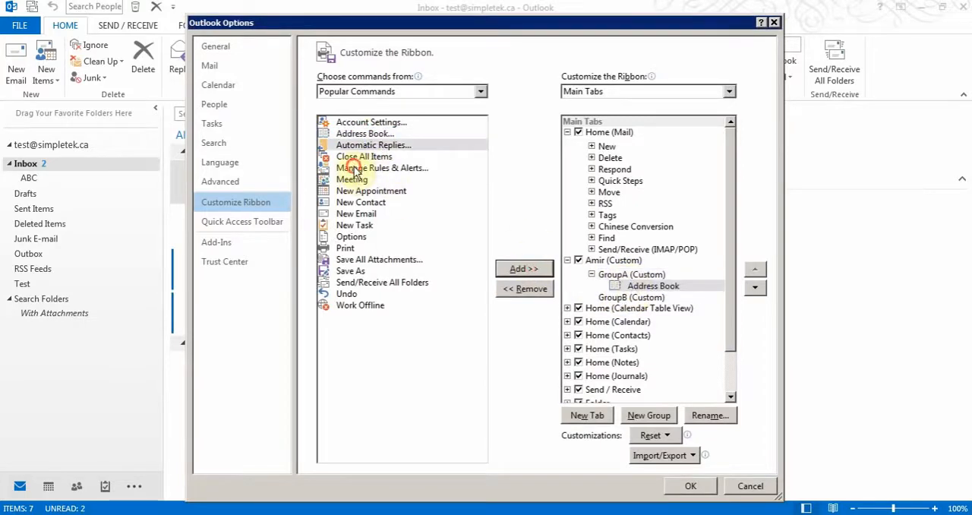
left_click(355, 167)
left_click(531, 269)
- Add New Task, New Email and Print to GroupB, and display the saved custom tab on the ribbon
left_click(630, 309)
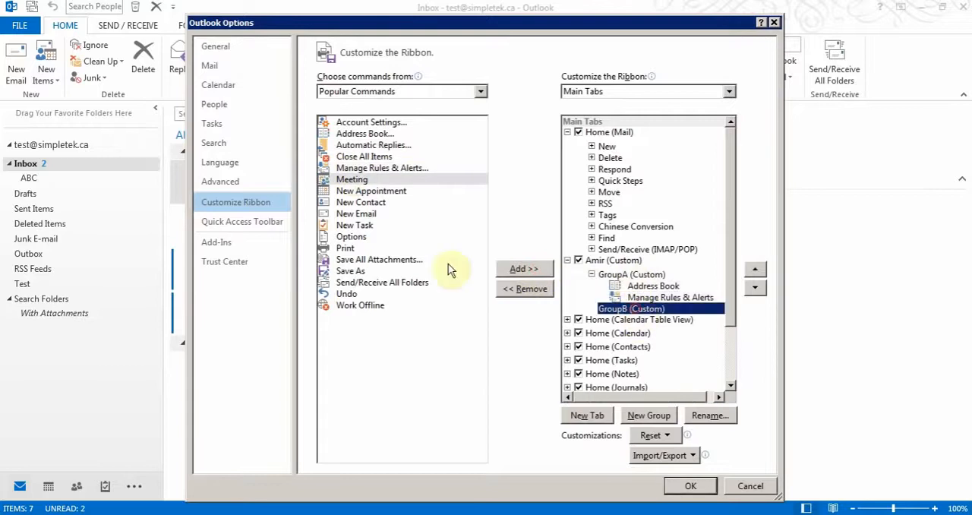
left_click(355, 225)
left_click(512, 270)
left_click(356, 214)
left_click(505, 272)
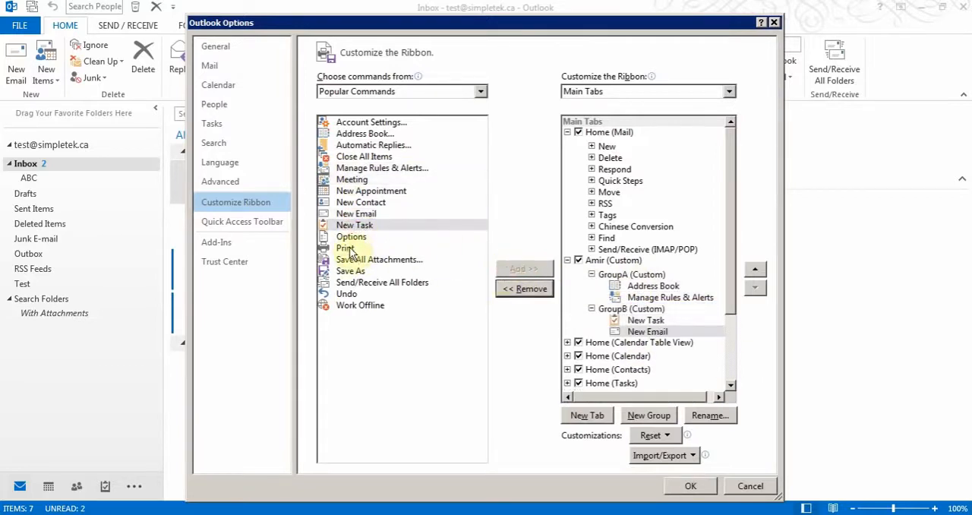
left_click(346, 247)
left_click(524, 269)
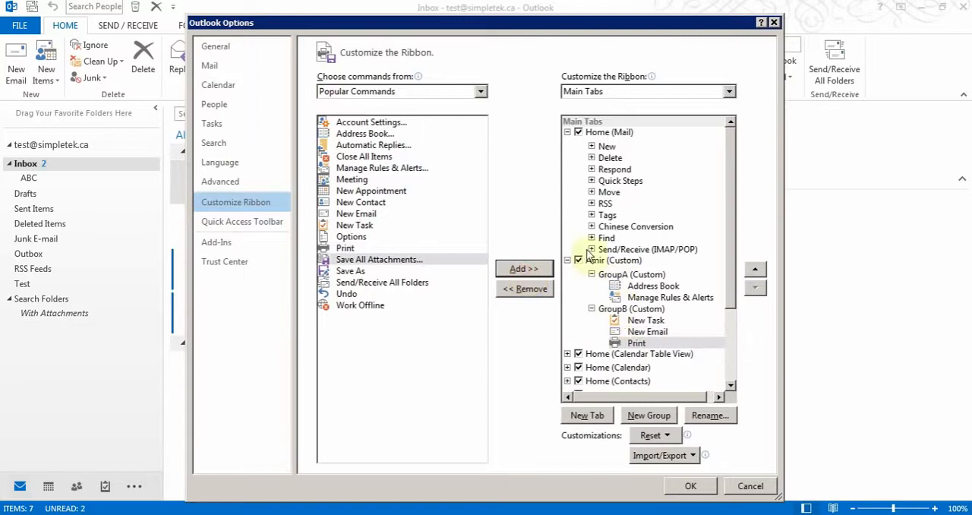
left_click(686, 486)
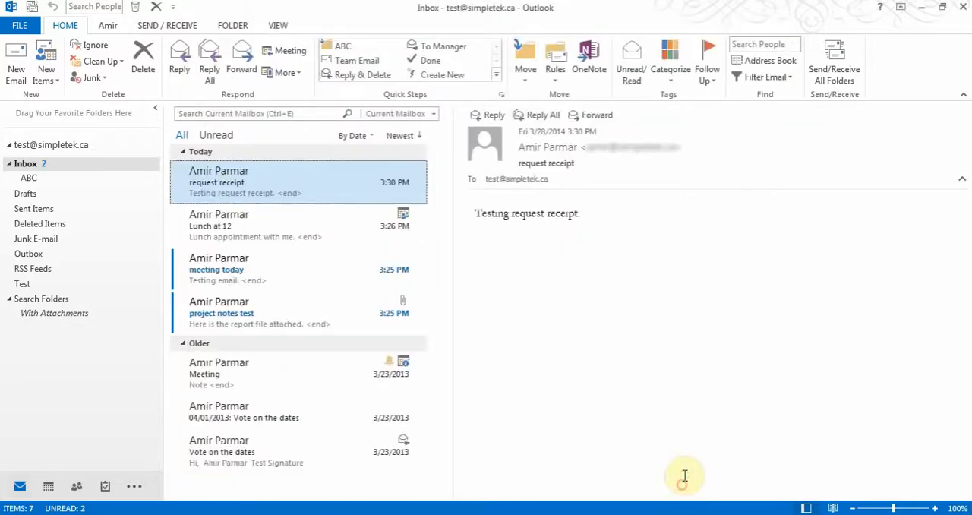
left_click(109, 26)
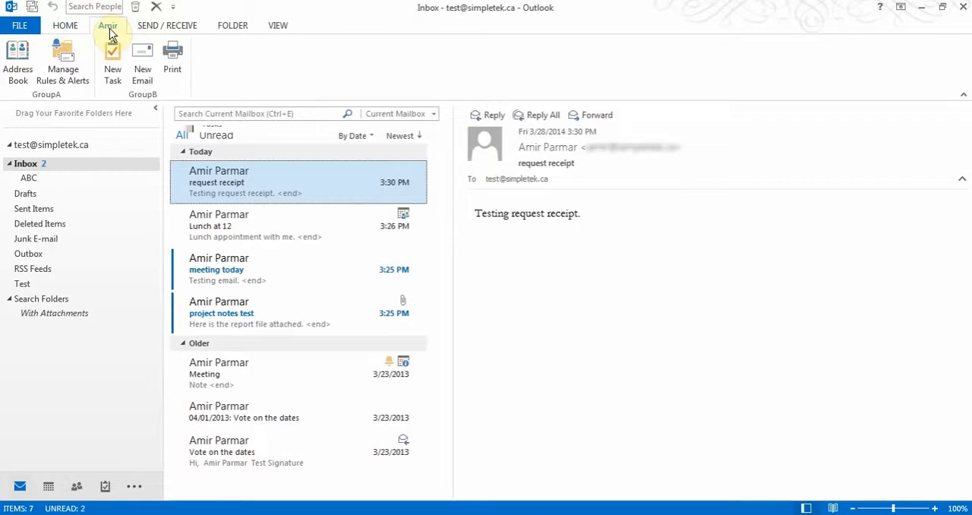
- Reopen the ribbon customization options and examine the choices for importing and exporting customizations
left_click(21, 28)
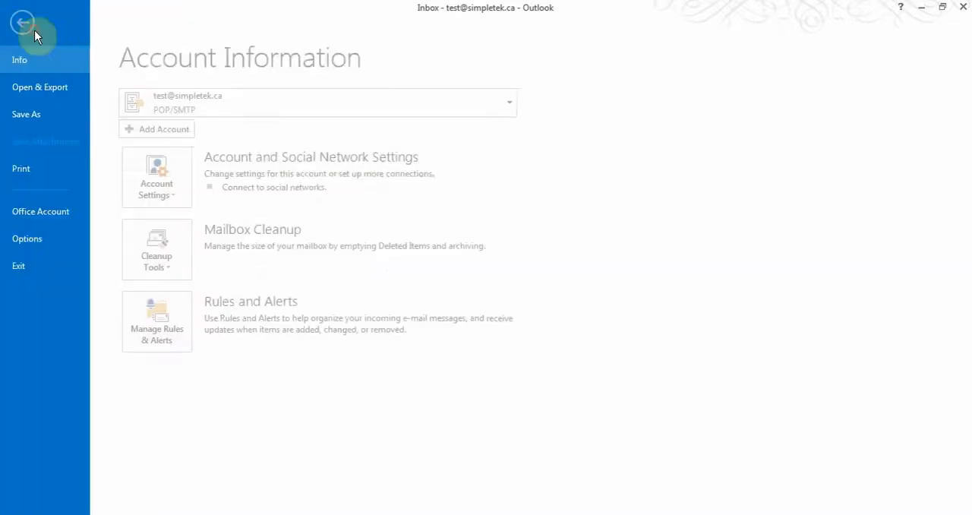
left_click(37, 240)
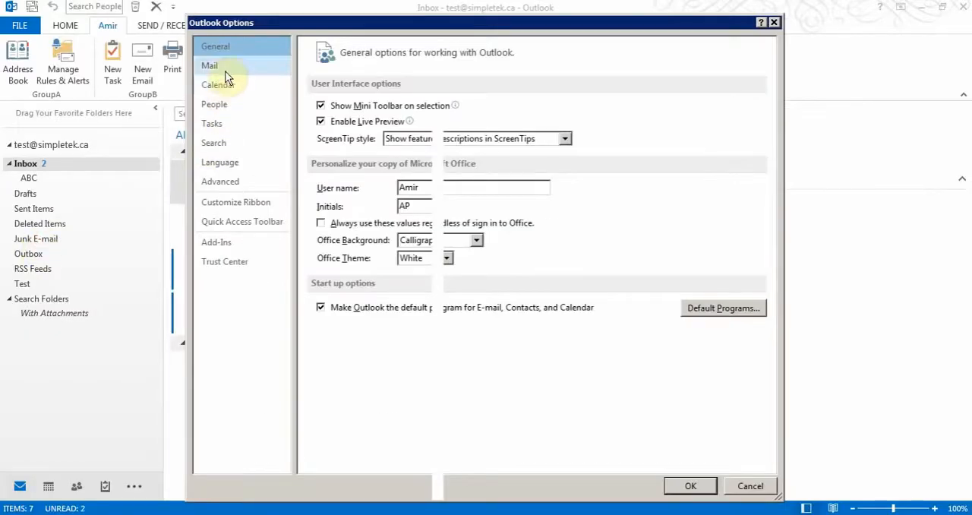
left_click(232, 206)
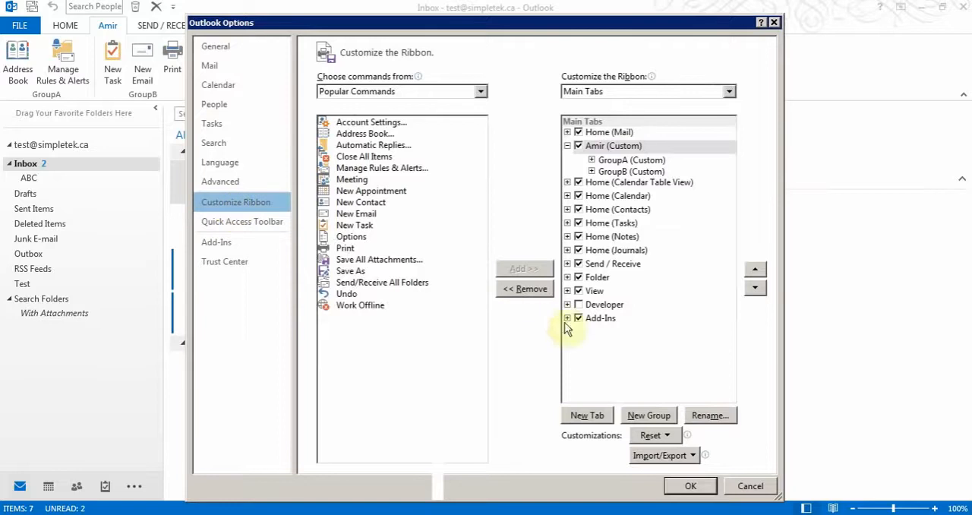
left_click(684, 456)
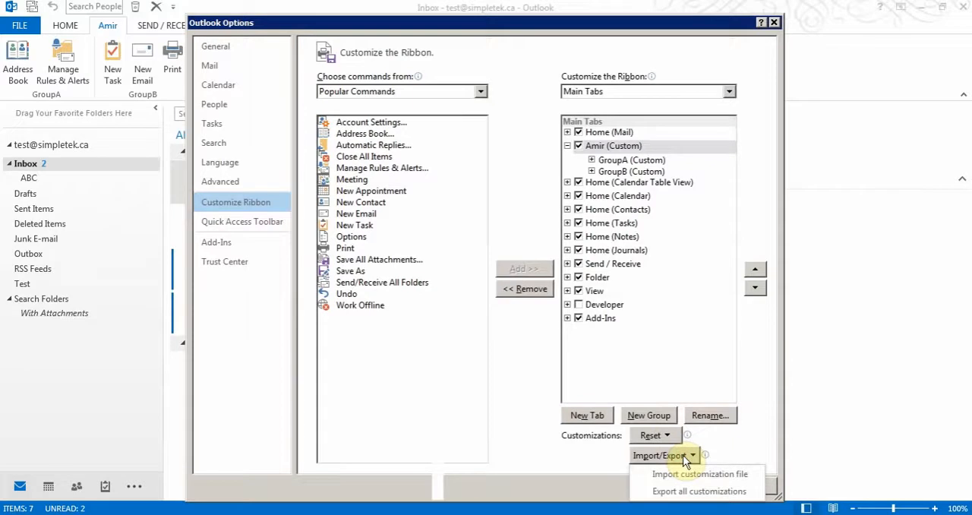
left_click(743, 359)
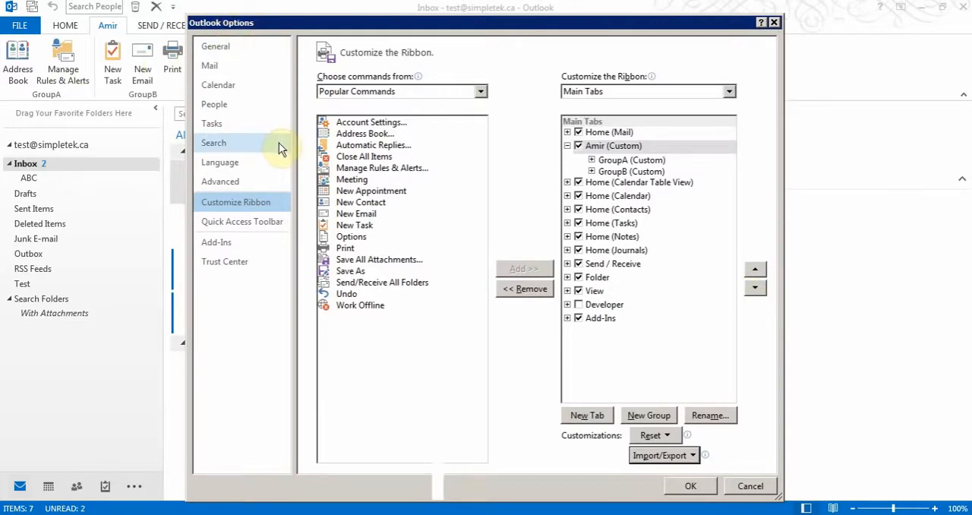
- Open the mail signature settings and delete the existing Default and Reply signatures
left_click(221, 69)
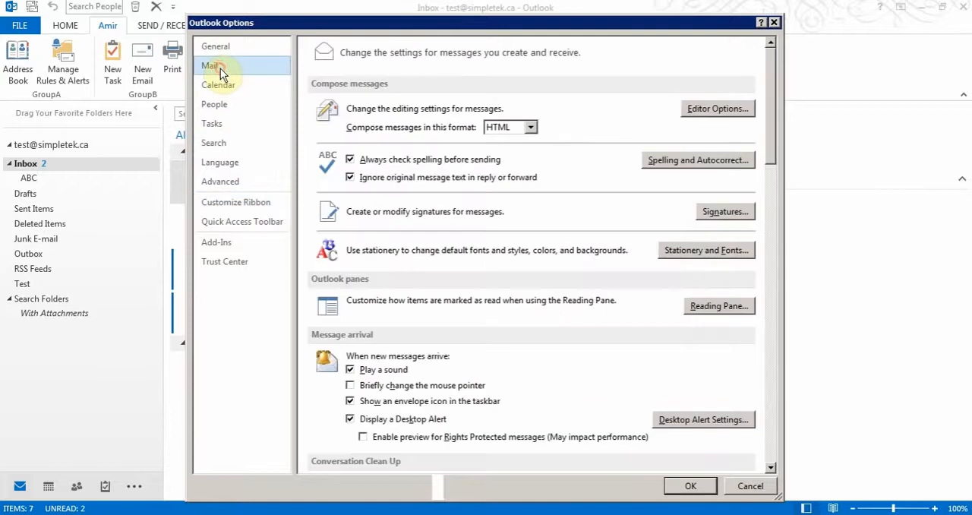
left_click(711, 213)
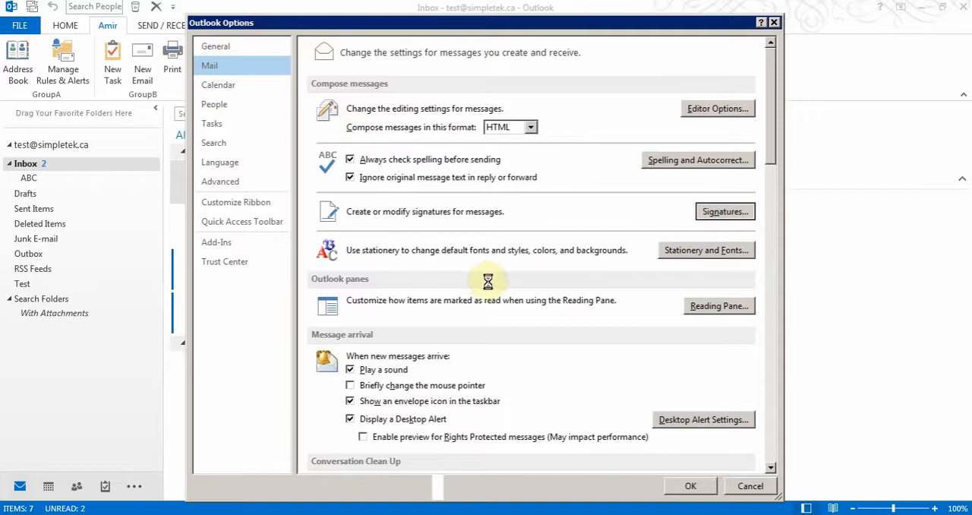
left_click(278, 207)
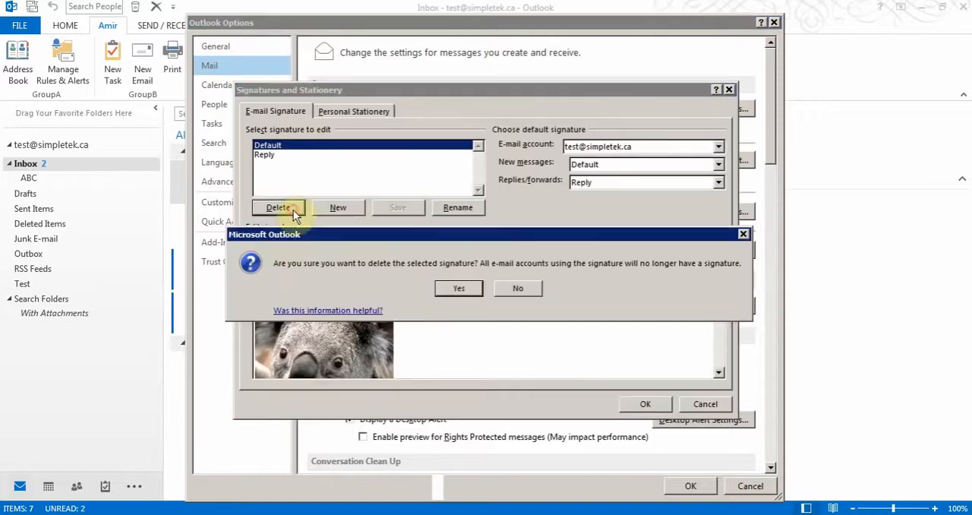
left_click(464, 283)
left_click(296, 206)
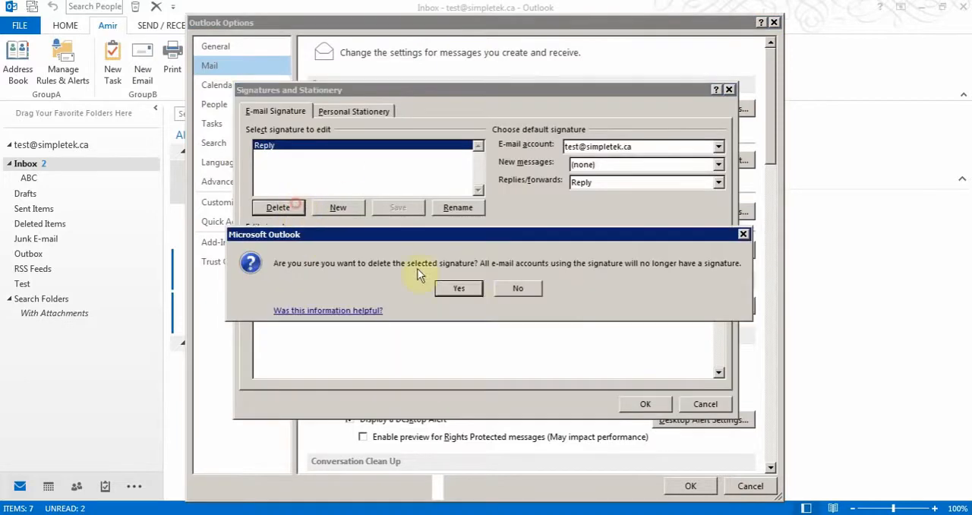
left_click(477, 291)
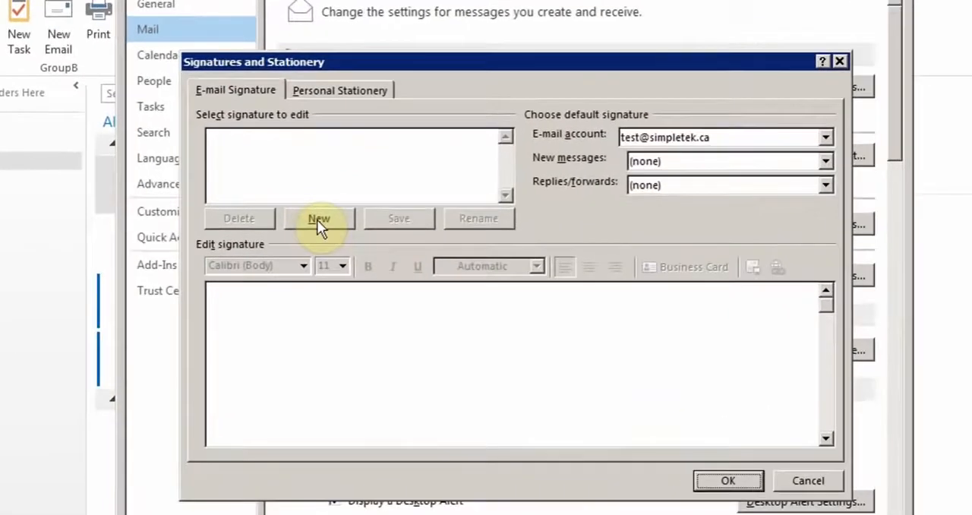
- Create a signature named Default containing the sender's full name, phone number and the text Simpletek.ca on separate lines
left_click(331, 213)
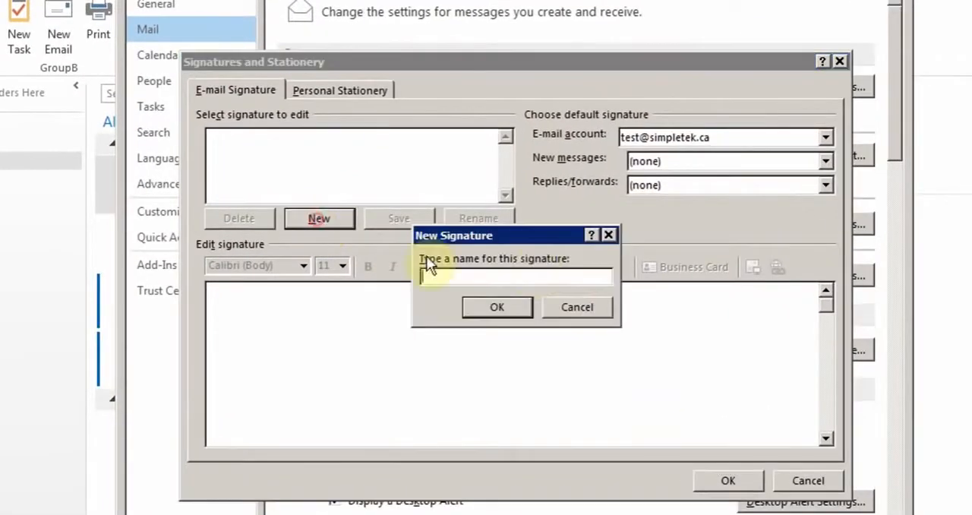
type("Default")
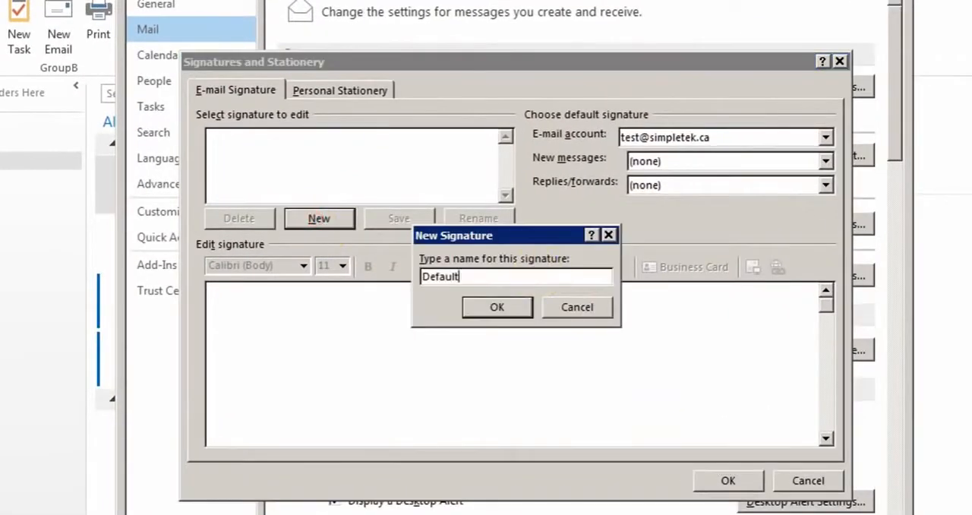
left_click(495, 308)
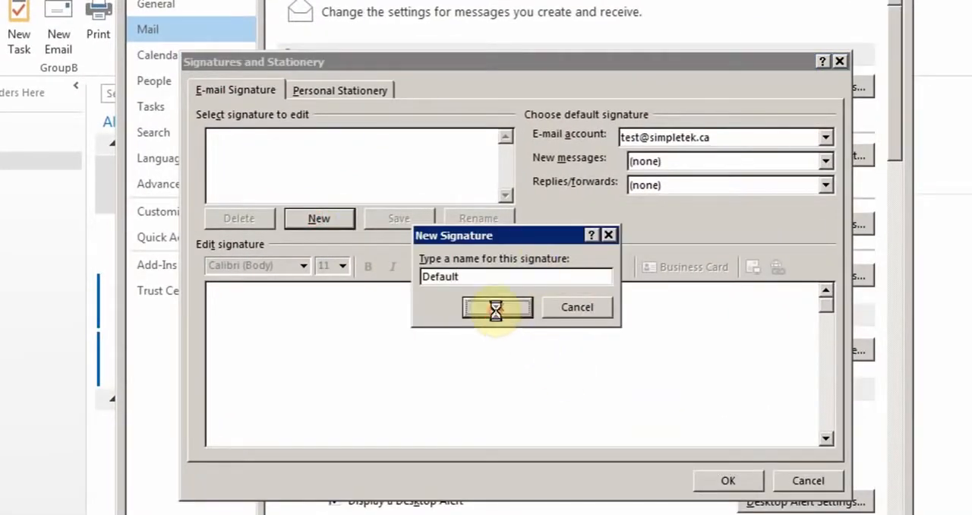
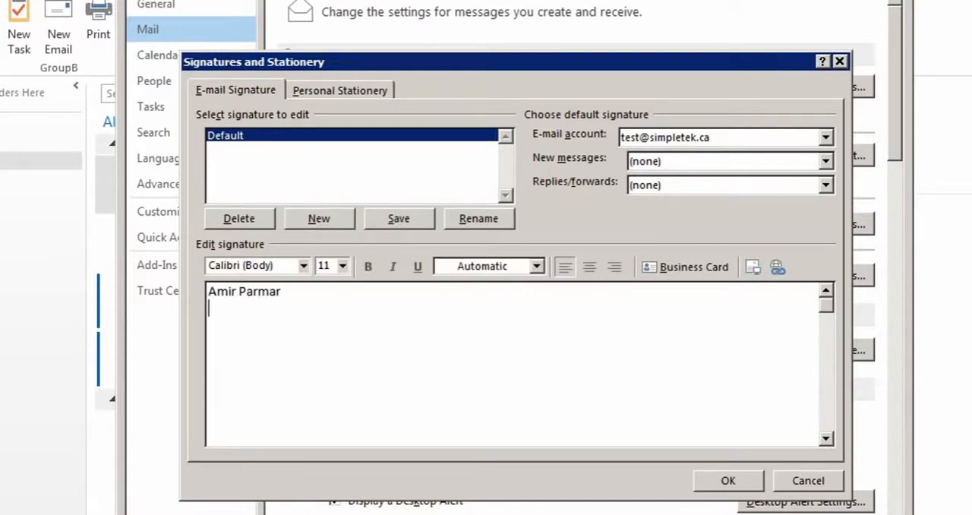
type("416-123")
type("-456")
type("41")
key("BackSpace")
key("BackSpace")
type("simpletek.ca")
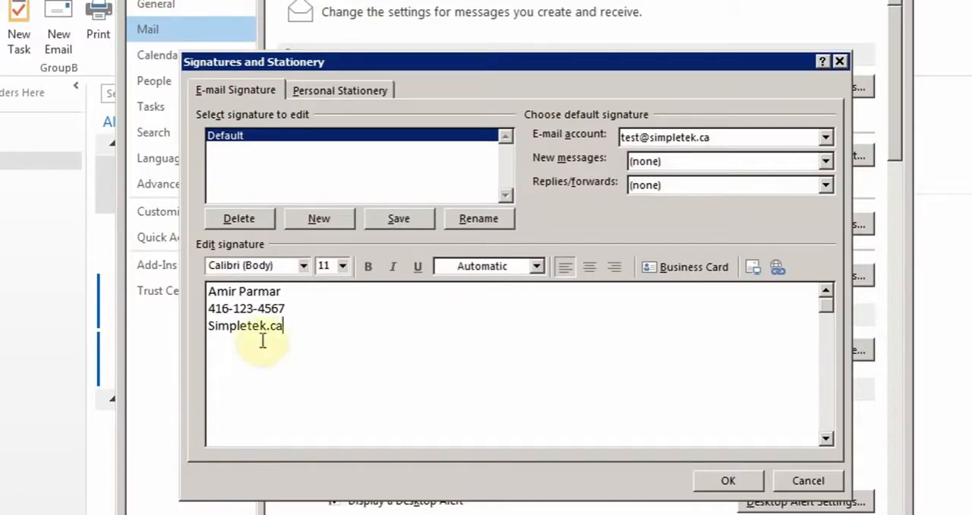
left_click_drag(292, 327, 222, 327)
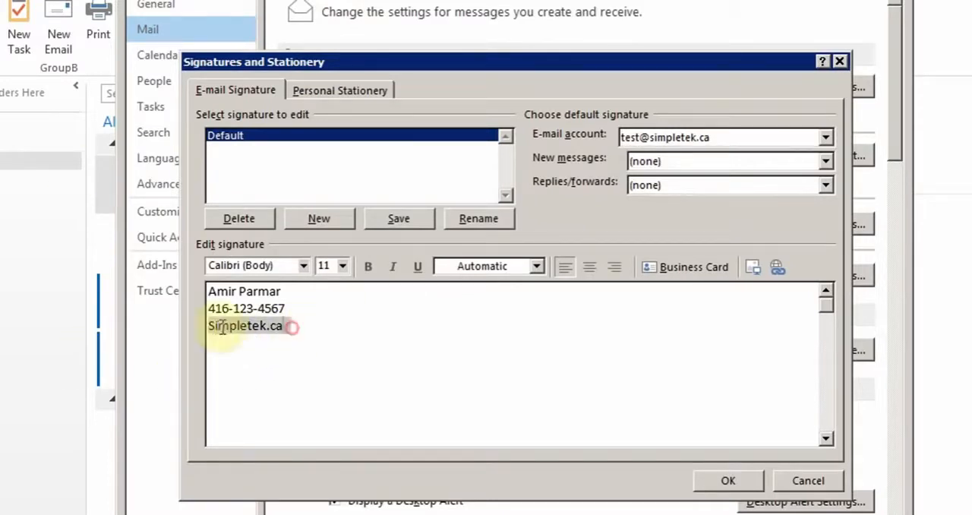
left_click(777, 269)
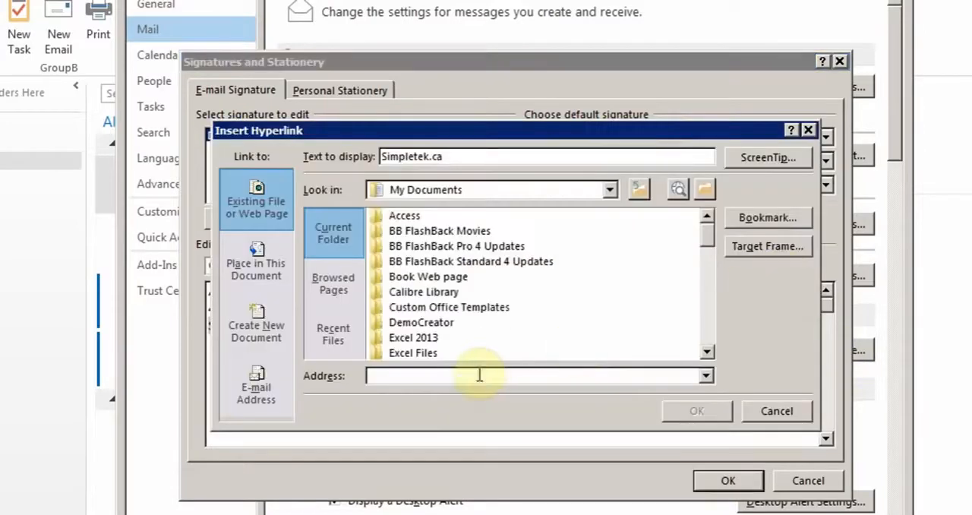
type("www.s")
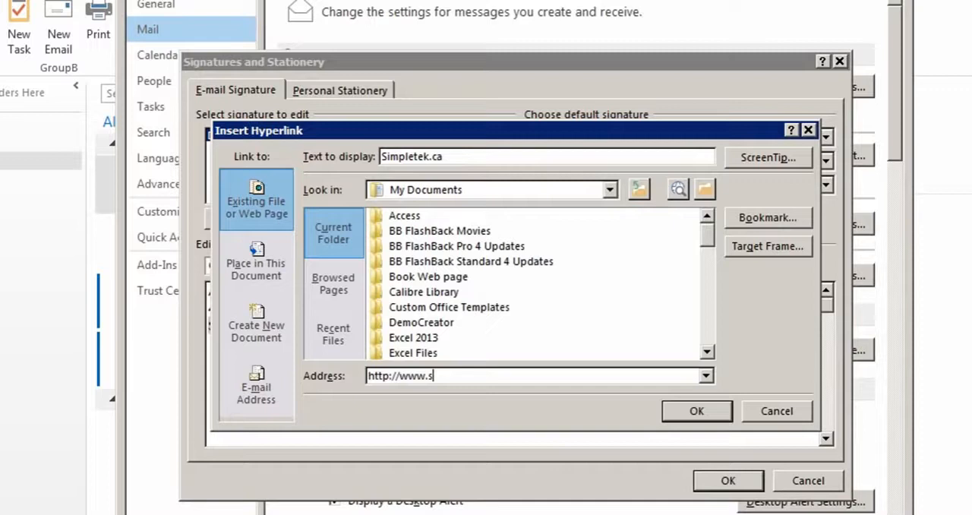
type("impletek.ca")
left_click(696, 411)
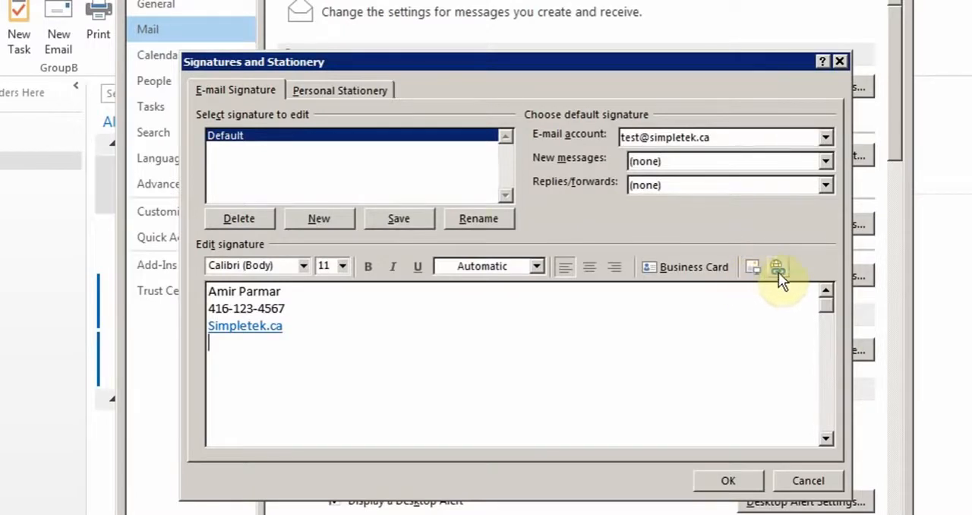
- Save the signature and assign Default to both new messages and replies/forwards
left_click(407, 224)
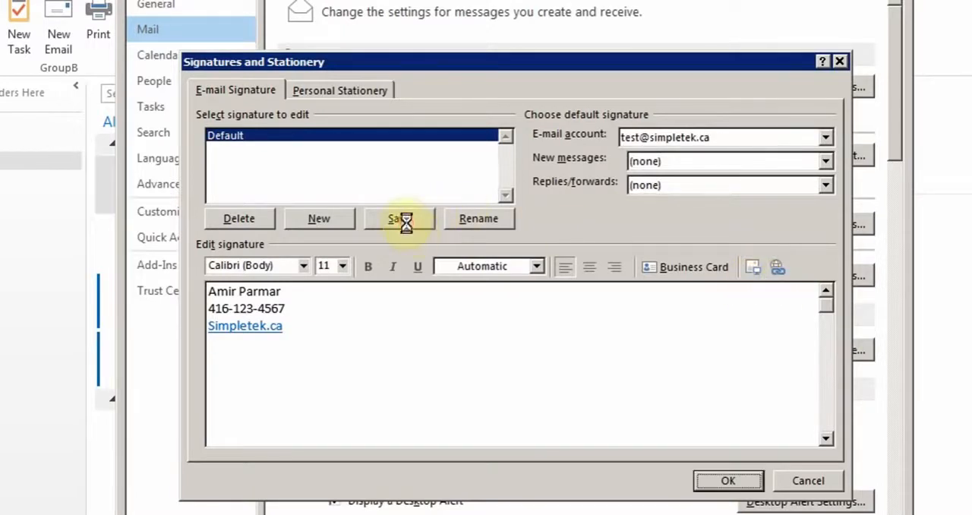
left_click(825, 161)
left_click(653, 188)
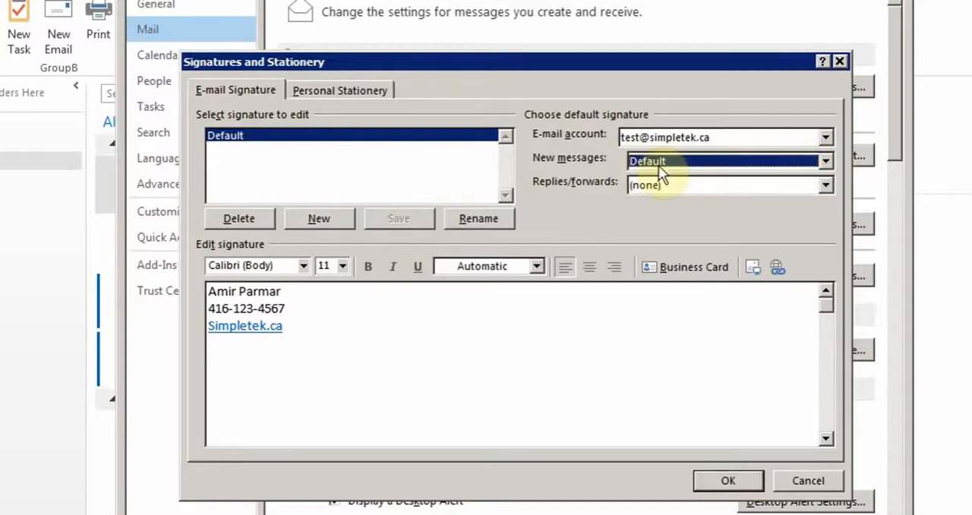
left_click(659, 187)
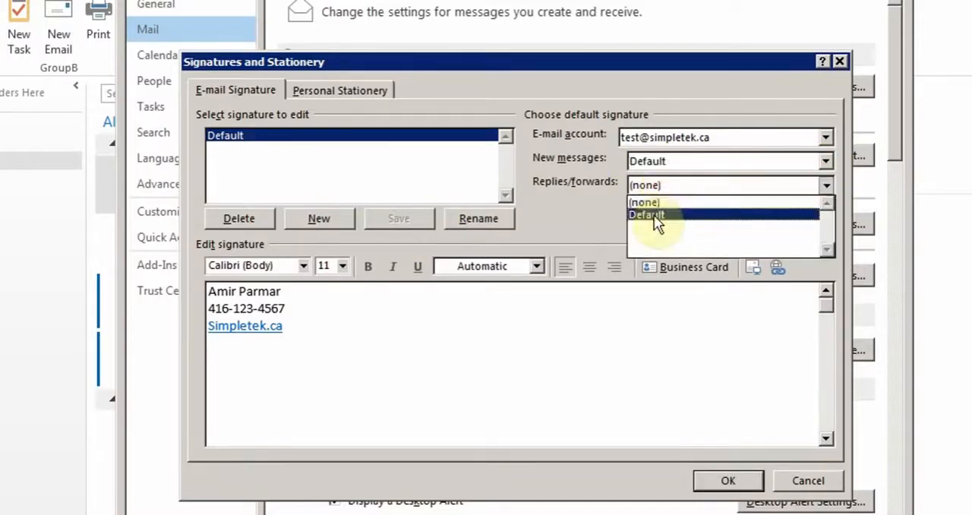
left_click(649, 216)
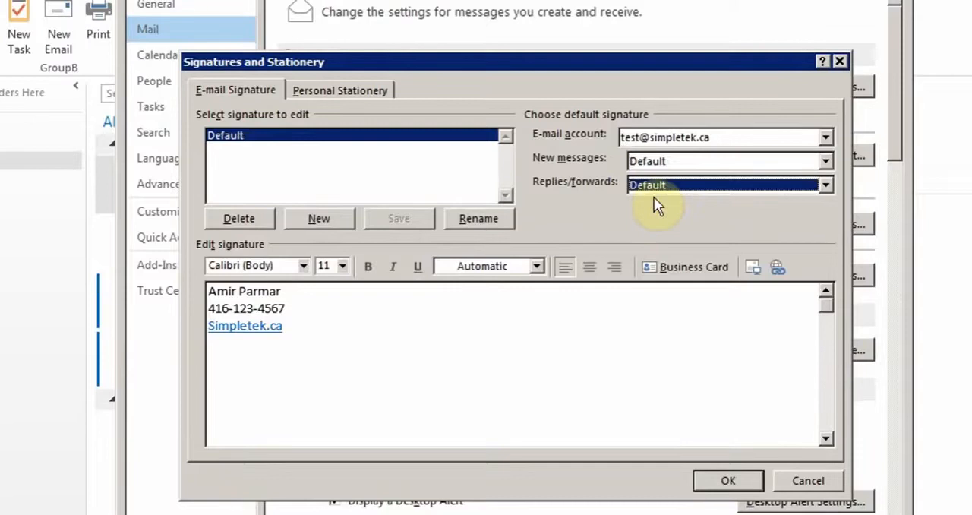
- Create a second signature named Reply with the lines "Reply Signature" and "Confidentiality Notice:"
left_click(316, 221)
type("Reply")
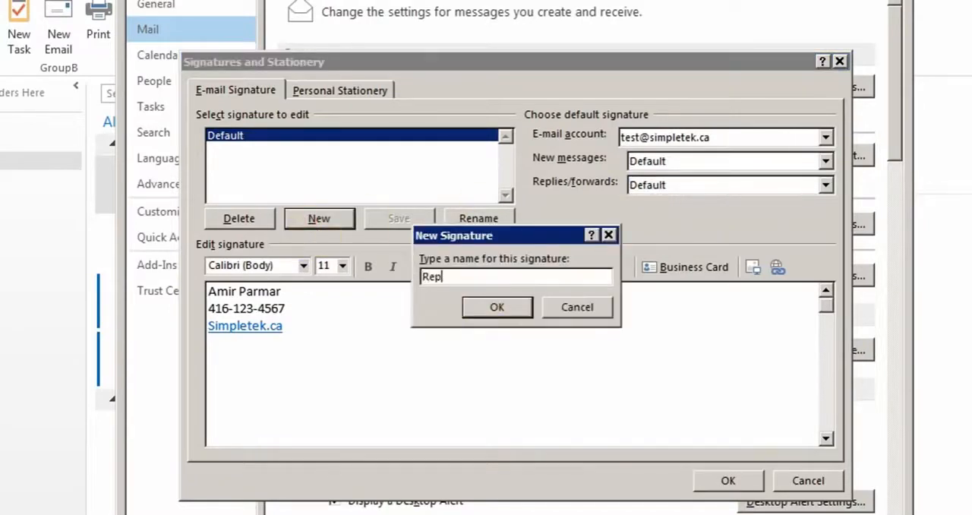
left_click(486, 307)
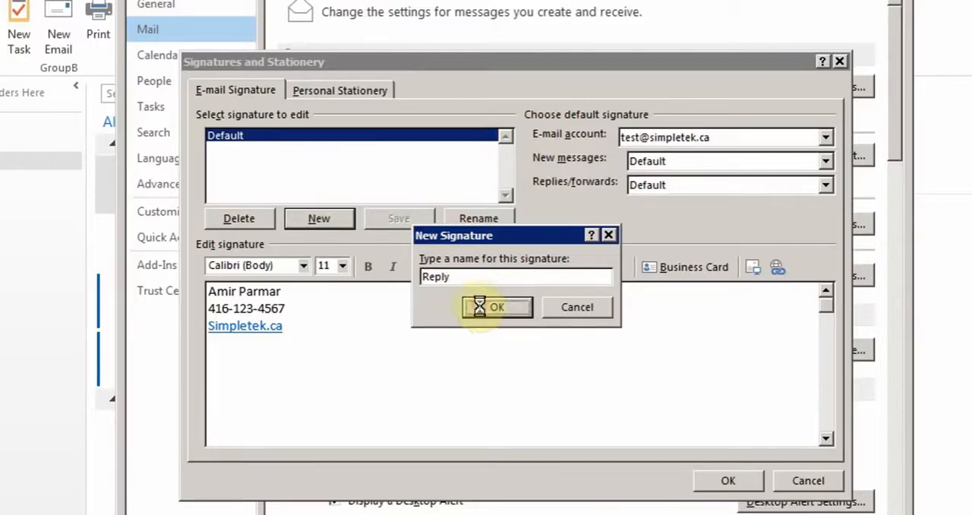
left_click(260, 337)
type("Repl")
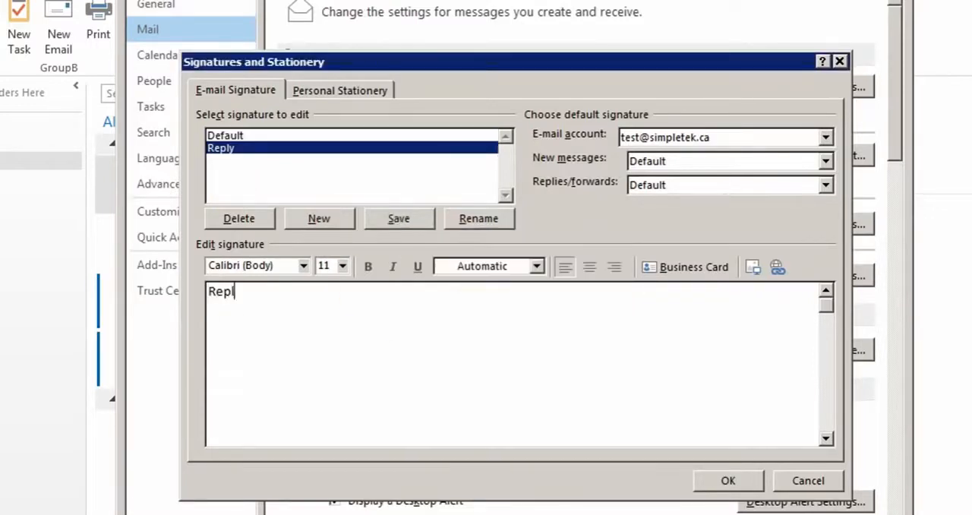
type("y Signature")
key("Return")
type("confidentia")
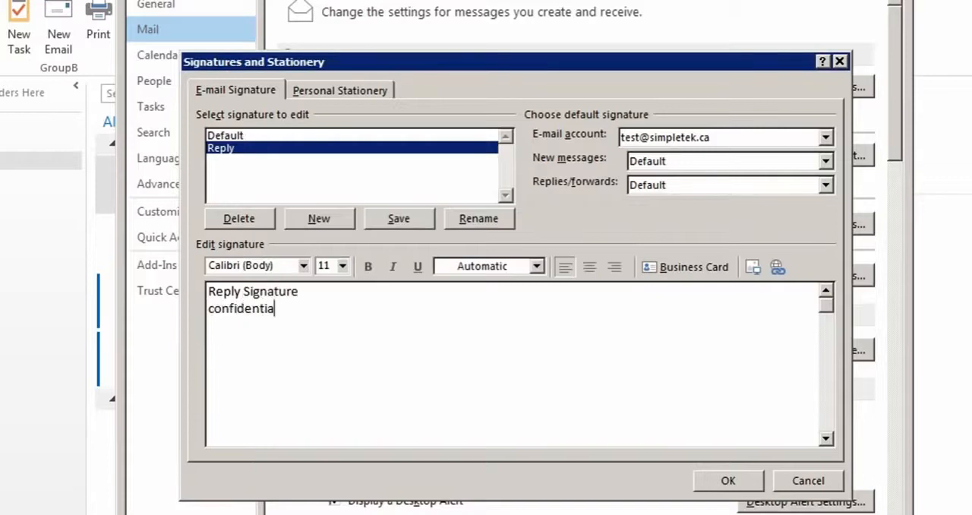
type("lity Notice:")
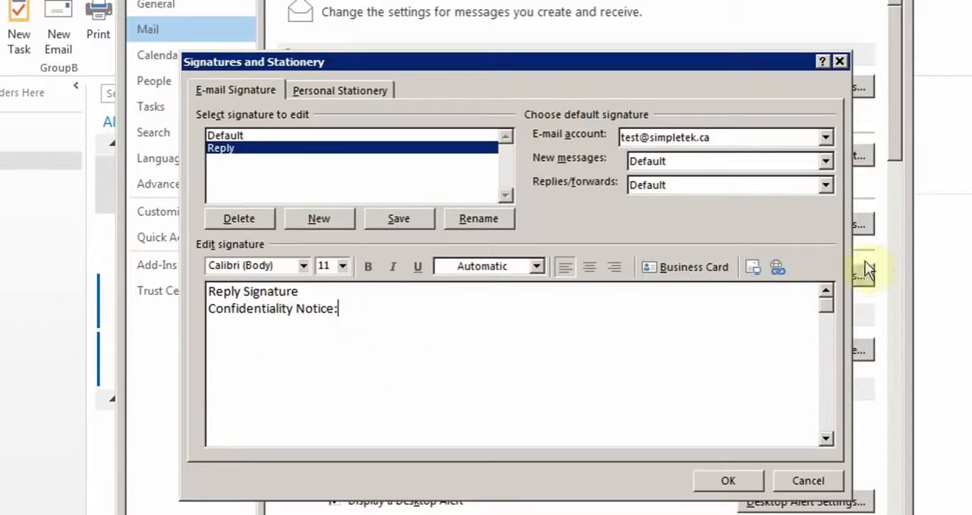
- Assign the Reply signature to replies/forwards and accept the signature settings
left_click(826, 184)
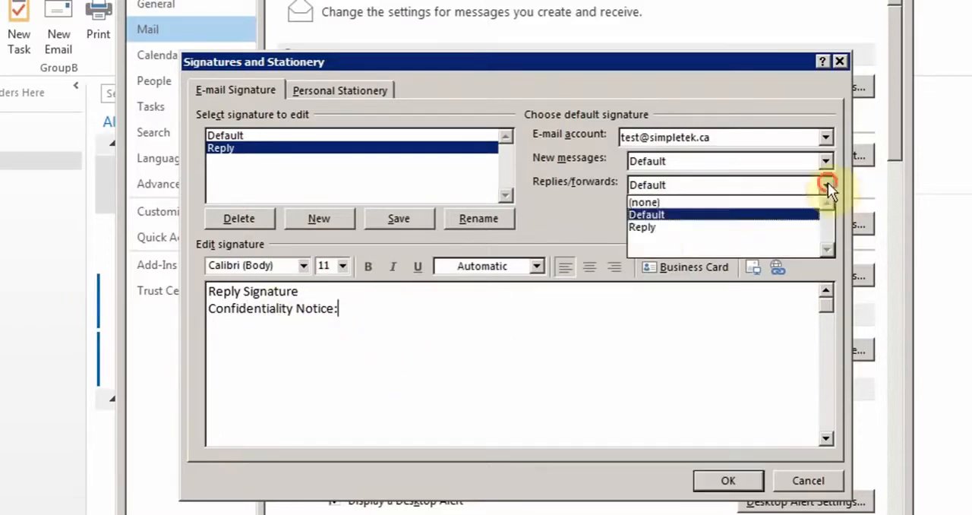
left_click(651, 227)
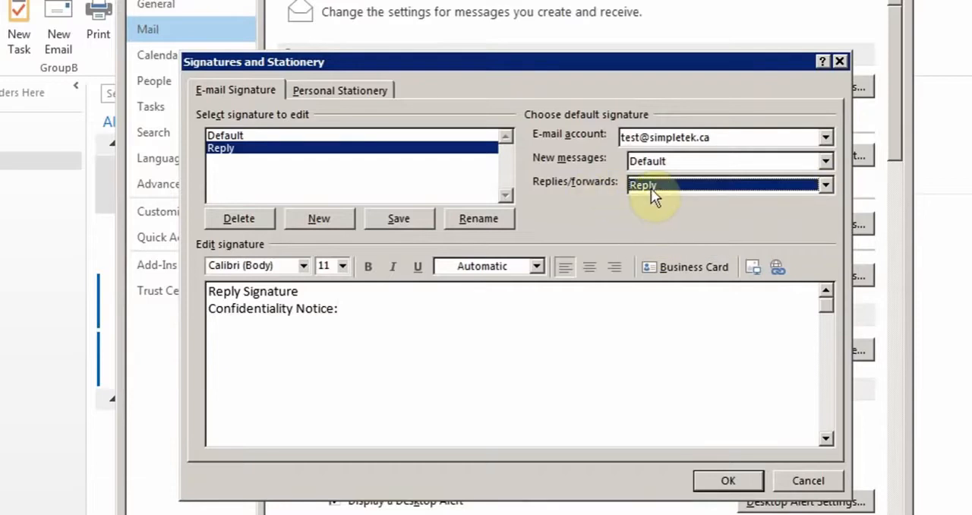
left_click(723, 481)
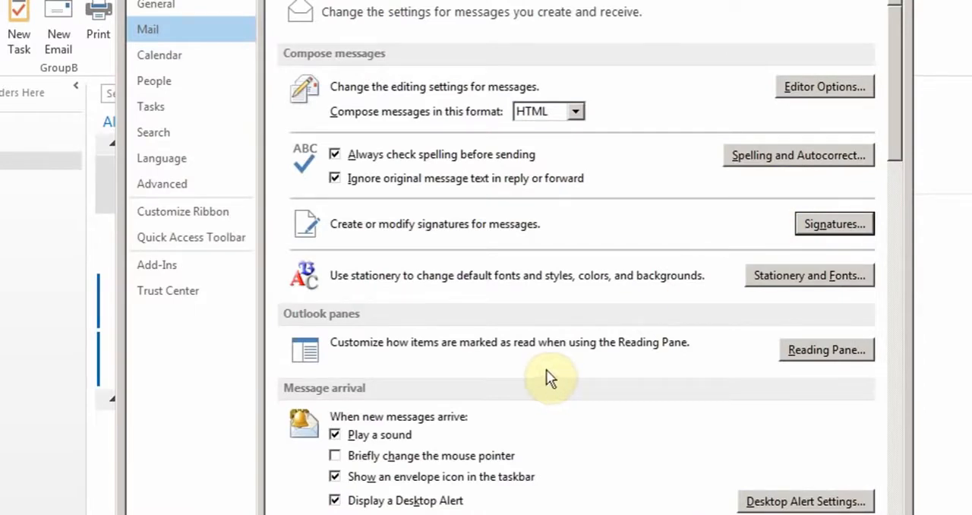
- Examine the remaining mail options, including message arrival, replies and forwards, saving, sending, tracking and message format
scroll(546, 370, "down", 5)
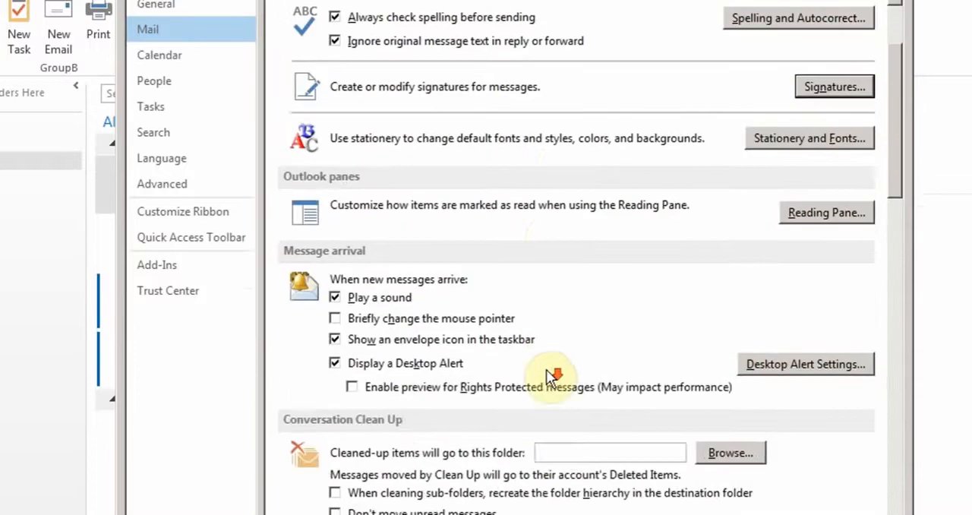
scroll(546, 369, "down", 6)
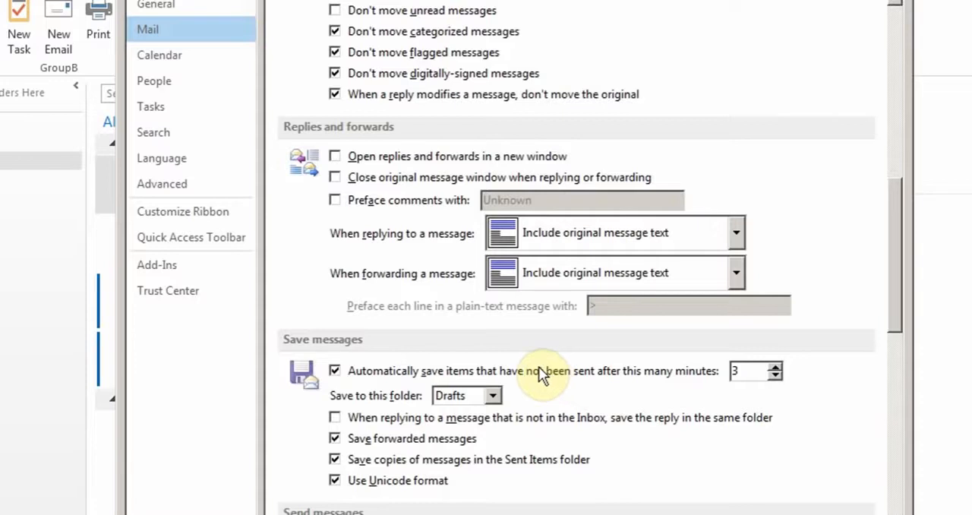
scroll(539, 366, "down", 10)
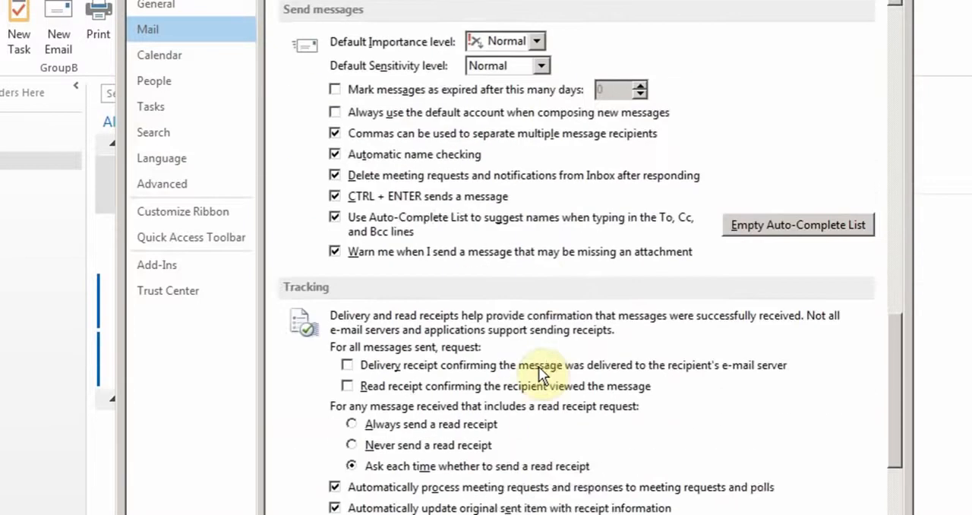
scroll(539, 365, "down", 7)
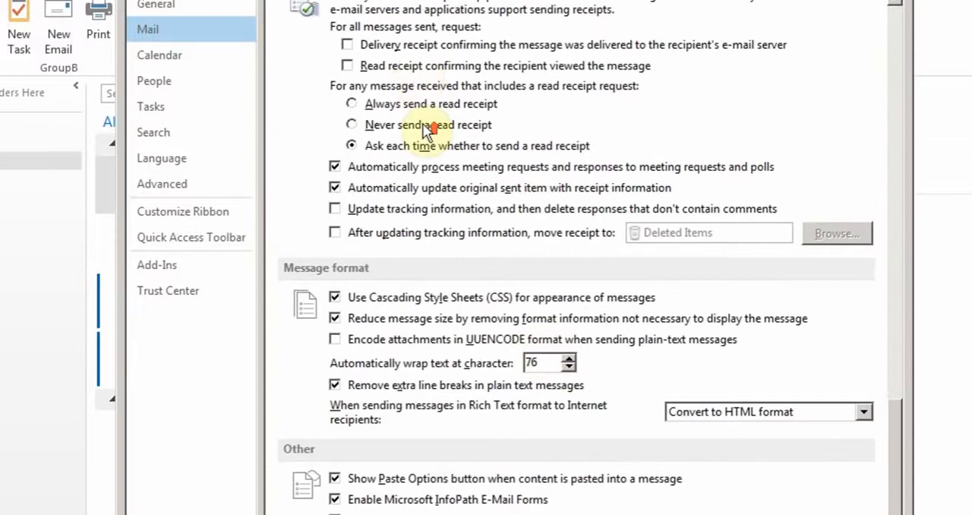
scroll(425, 131, "up", 2)
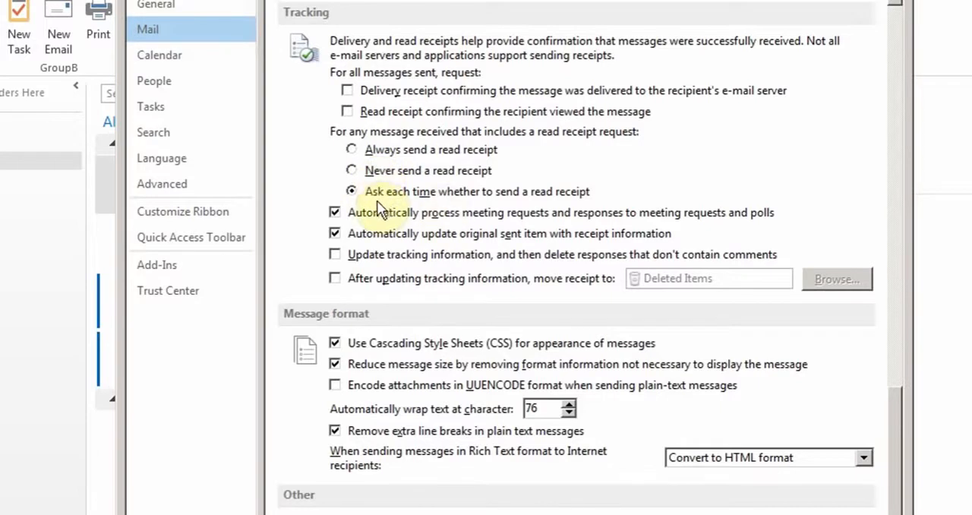
scroll(440, 220, "down", 2)
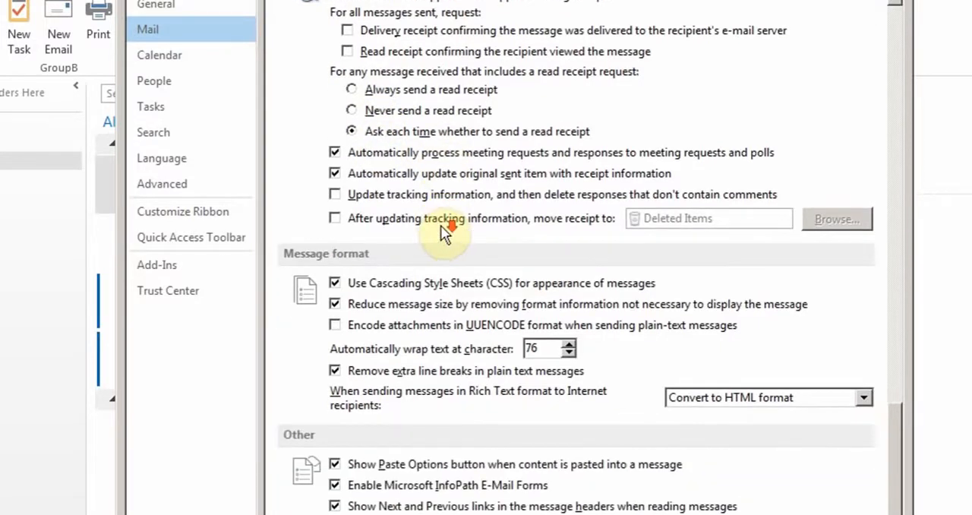
scroll(439, 227, "up", 18)
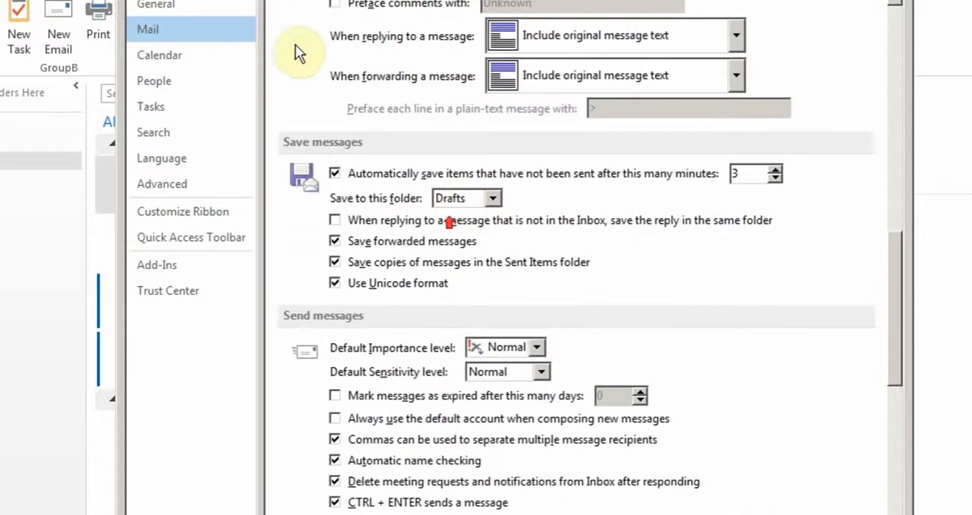
- Examine the calendar options, including work time, display options, time zones and scheduling assistant
left_click(178, 64)
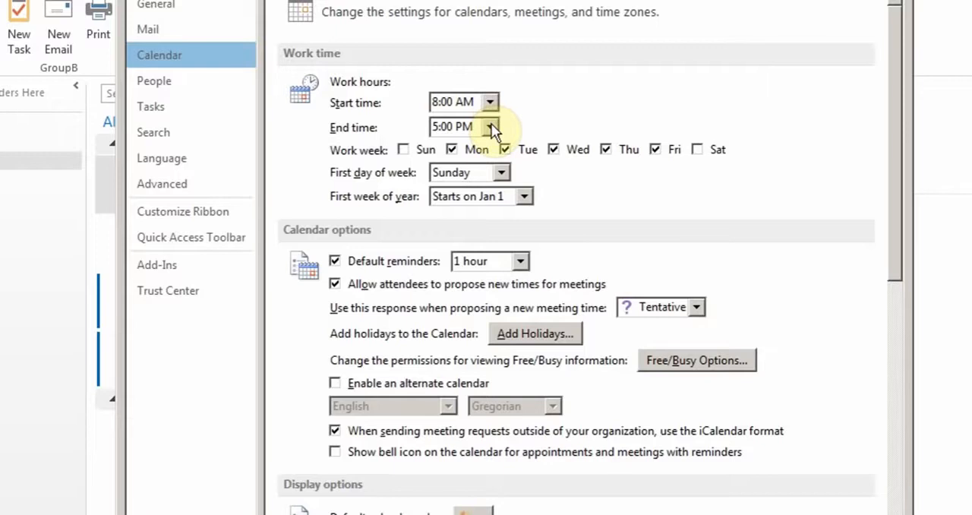
scroll(524, 219, "down", 6)
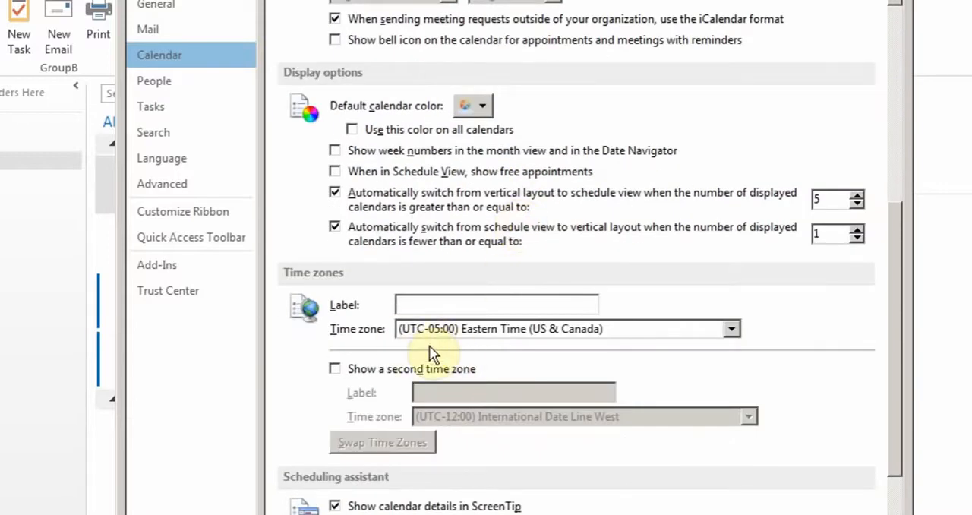
scroll(429, 346, "down", 6)
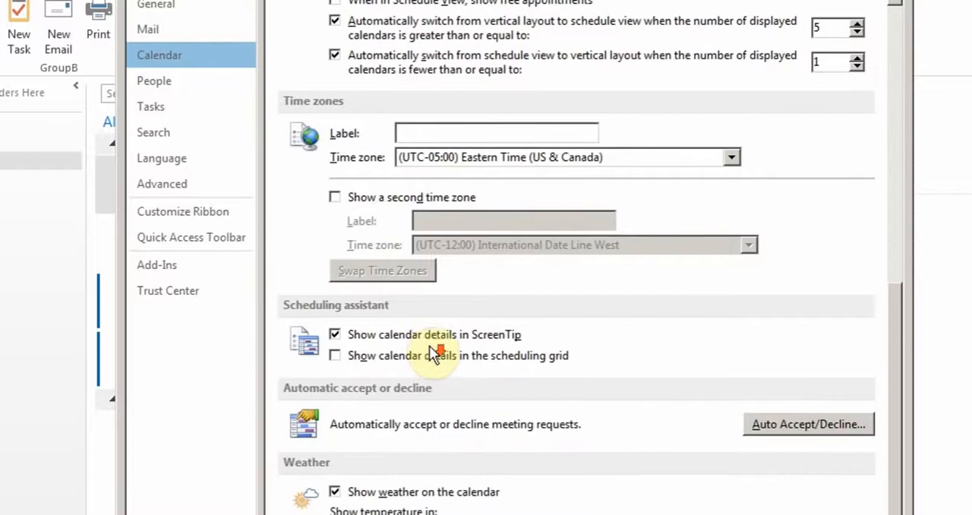
scroll(429, 341, "up", 8)
scroll(427, 340, "up", 5)
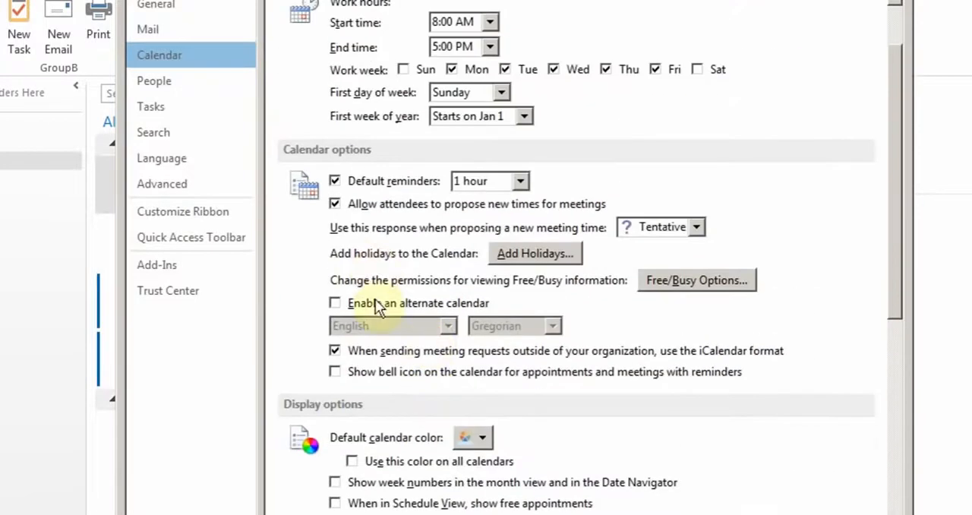
- Add the Canada holidays to the calendar without the United States, agreeing to install them again
left_click(522, 253)
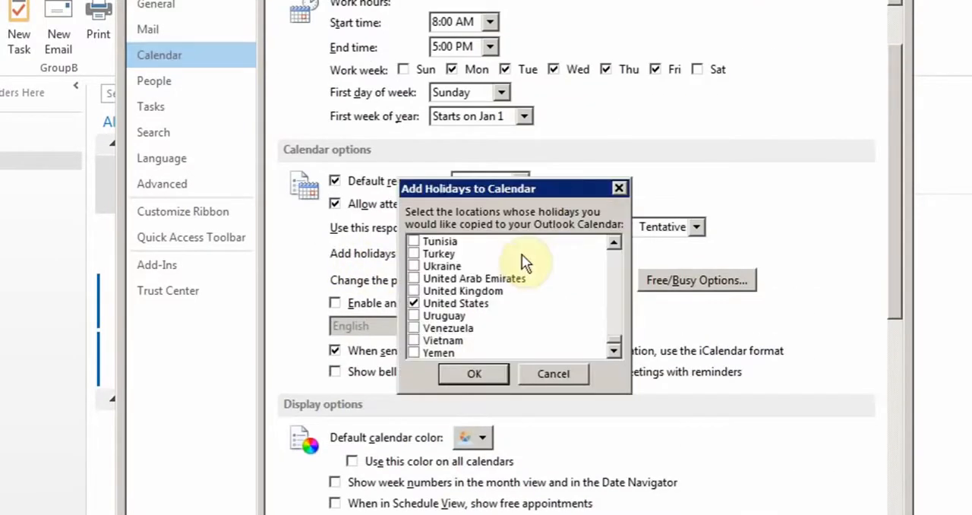
left_click(413, 302)
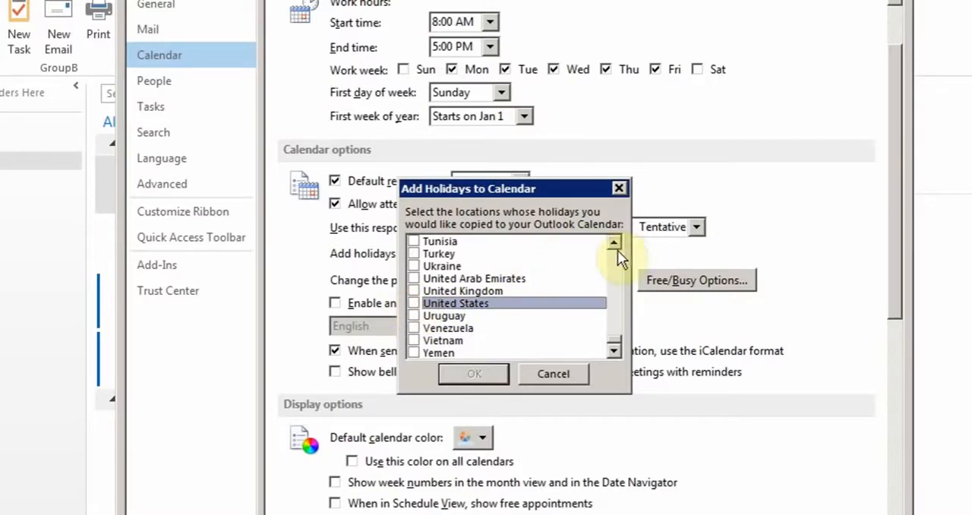
left_click_drag(614, 345, 613, 258)
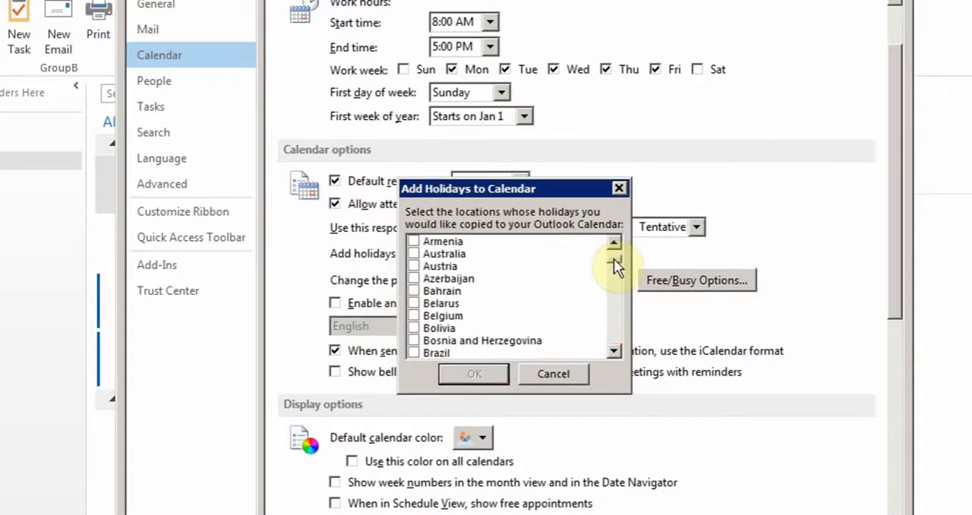
left_click(615, 351)
left_click(615, 351)
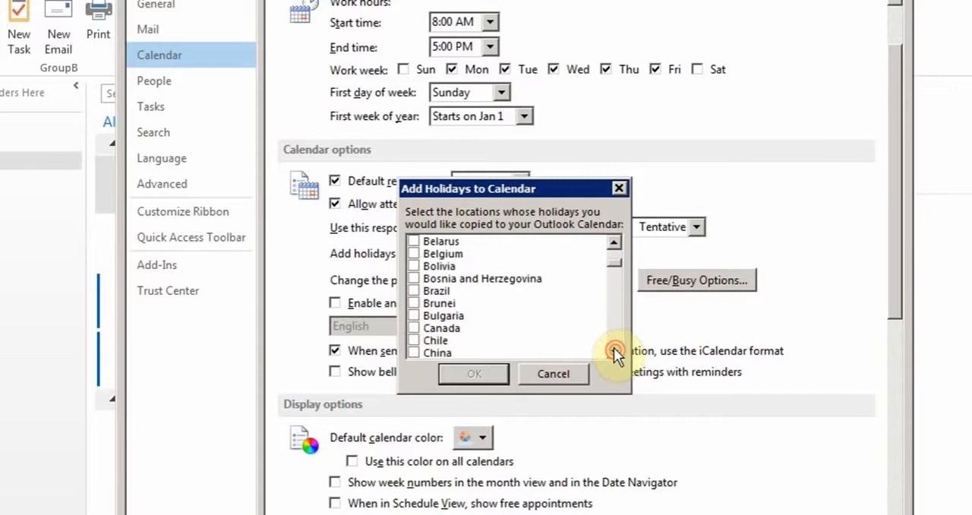
left_click(413, 327)
left_click(462, 379)
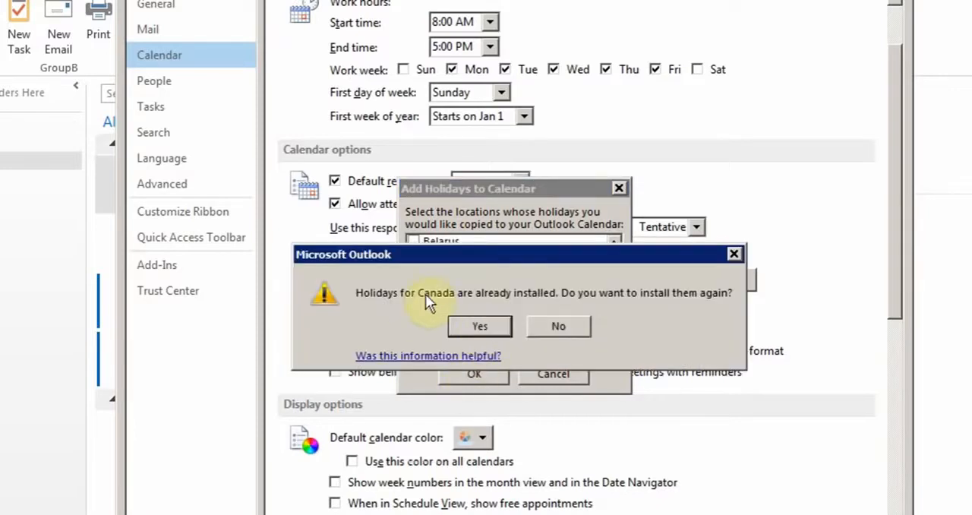
left_click(502, 329)
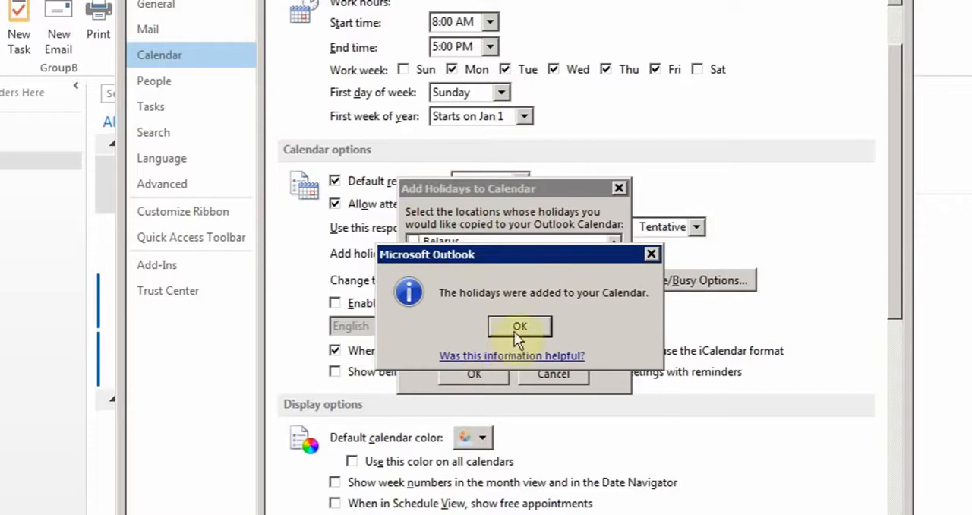
left_click(516, 325)
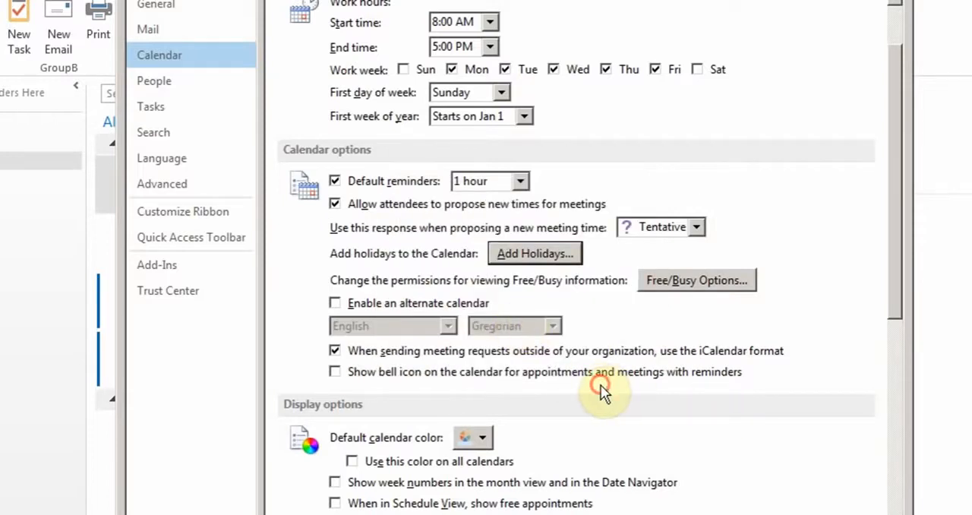
- Review the remaining calendar options and the People options, including the available default "File As" orders
scroll(599, 384, "down", 5)
scroll(598, 392, "down", 6)
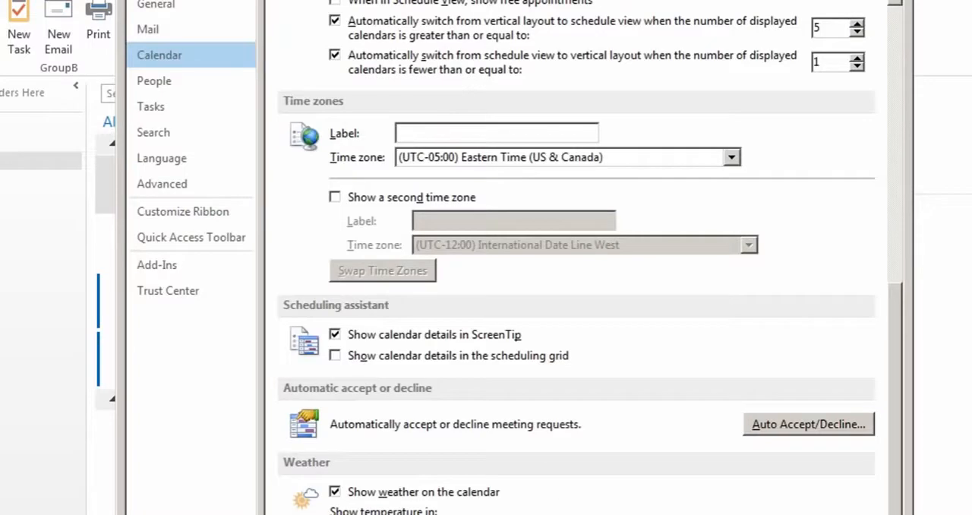
left_click(183, 90)
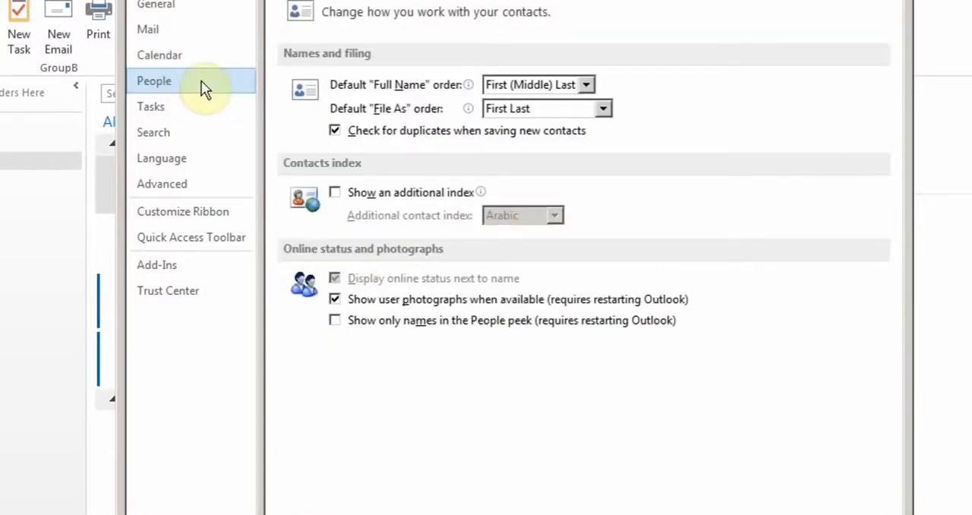
left_click(602, 111)
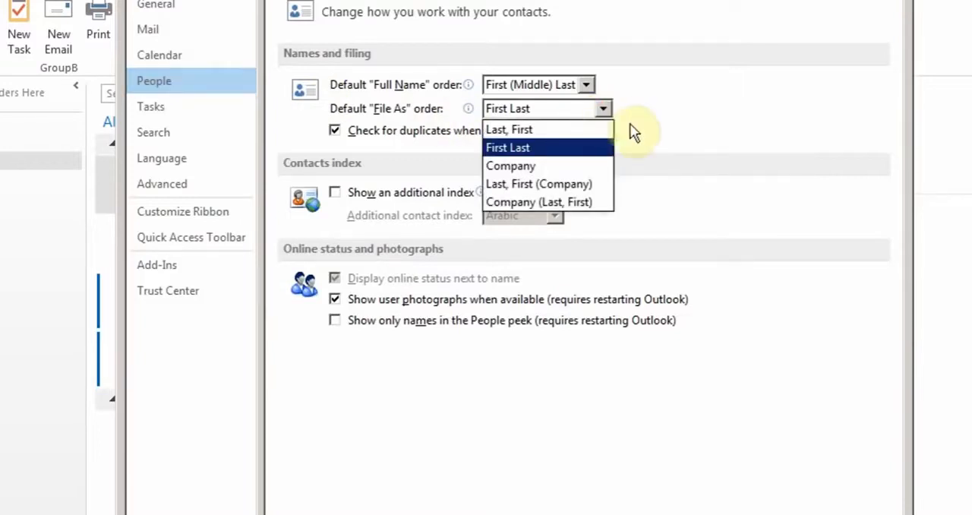
left_click(658, 137)
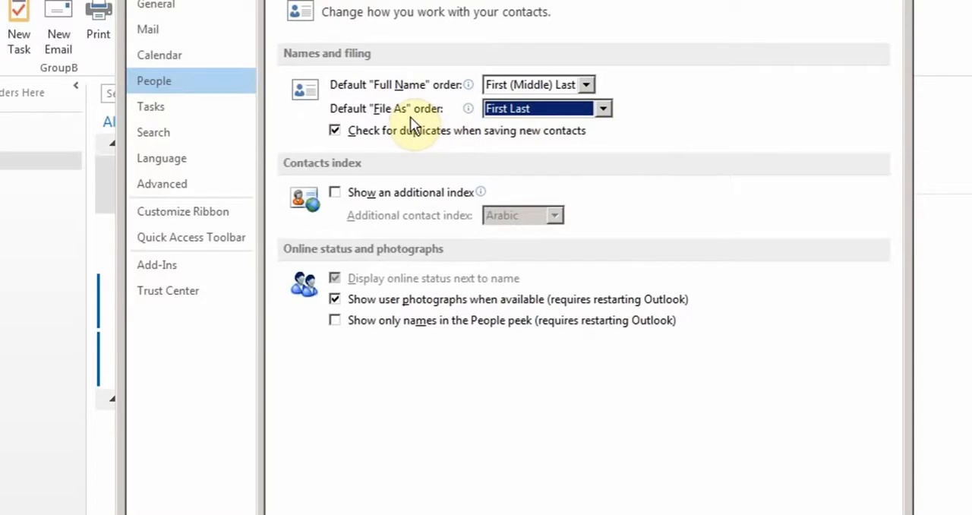
- Review the task options and the additional editing languages available in the language preferences
left_click(174, 109)
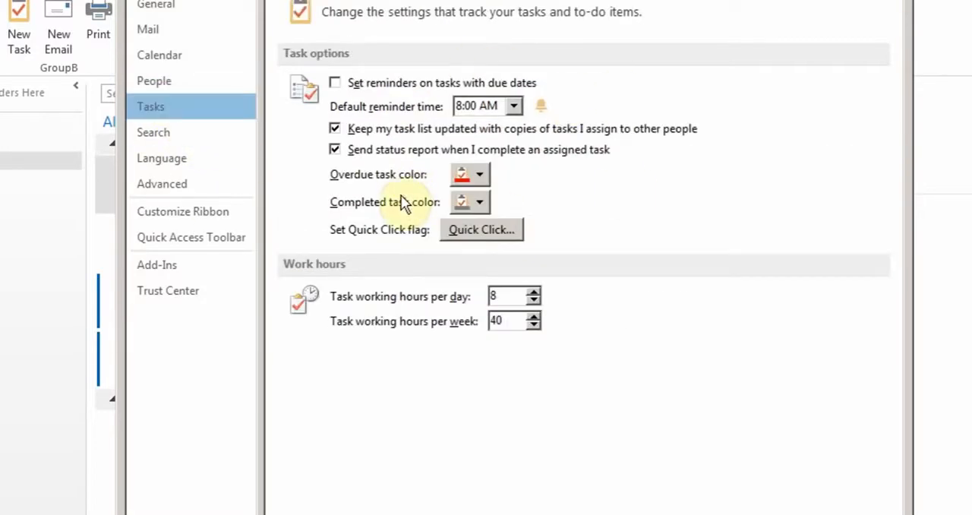
left_click(186, 161)
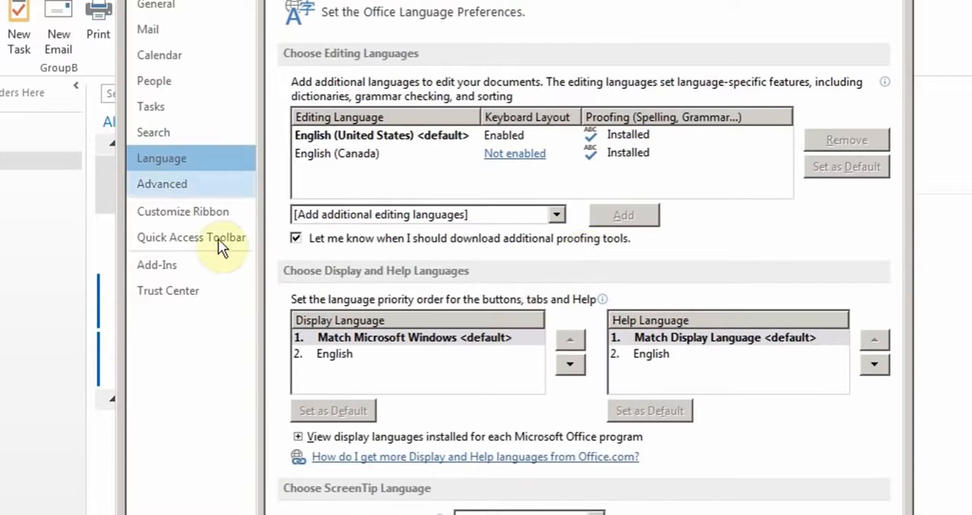
left_click(557, 215)
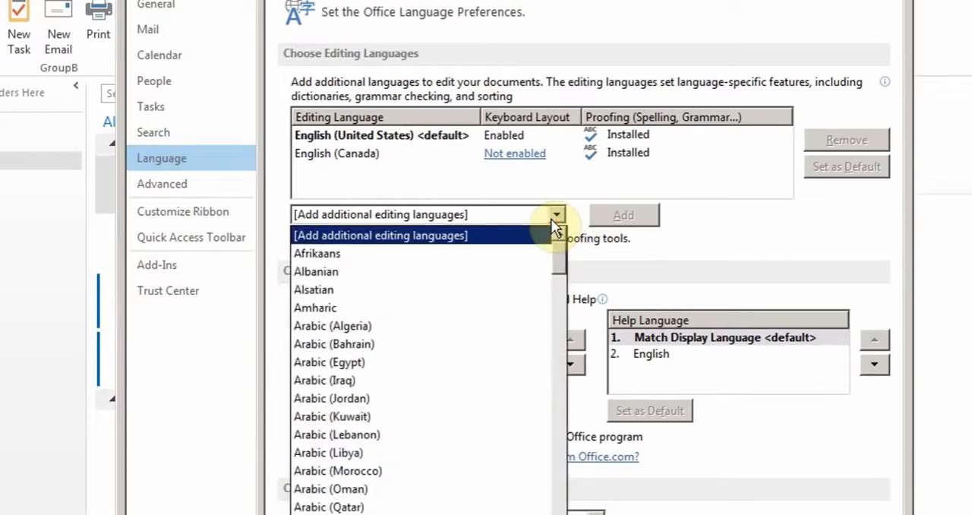
left_click(711, 225)
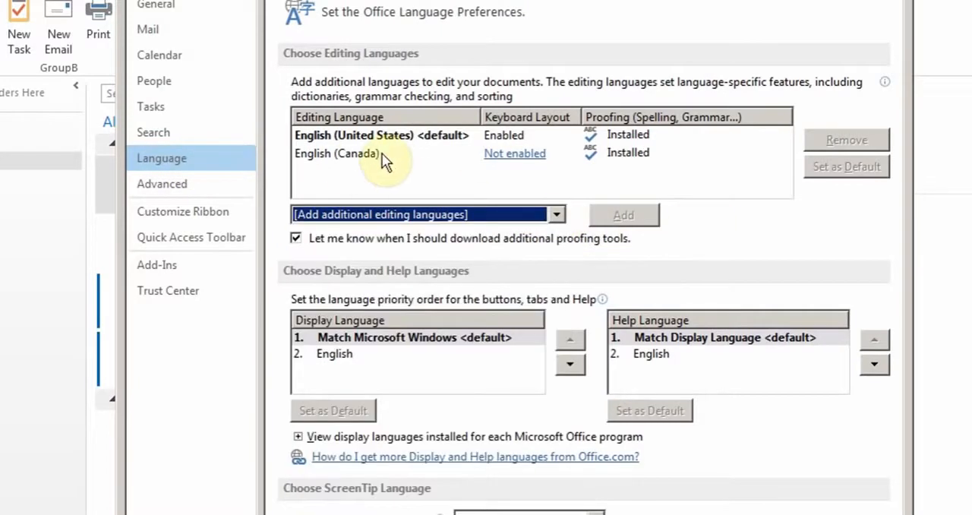
- Review the Advanced, Customize Ribbon and Quick Access Toolbar options, and accept the Outlook options
left_click(218, 183)
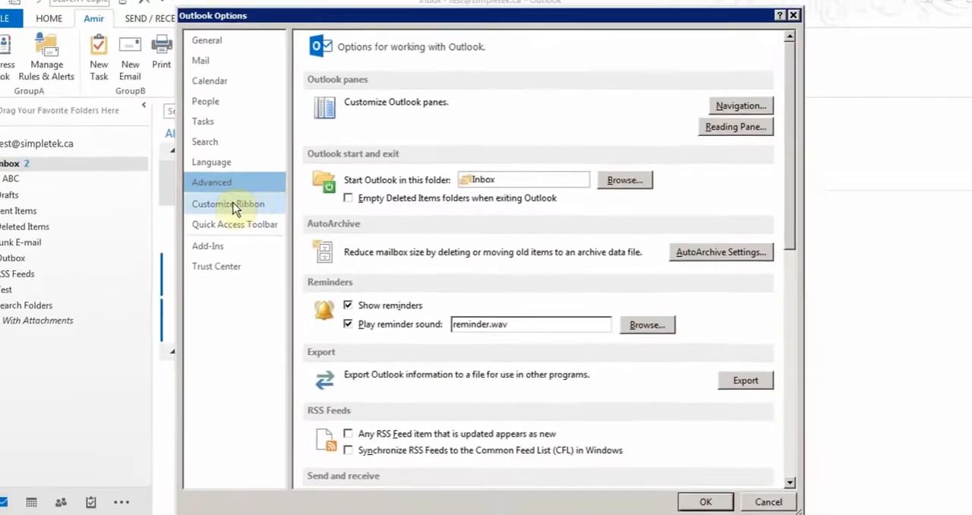
left_click(231, 204)
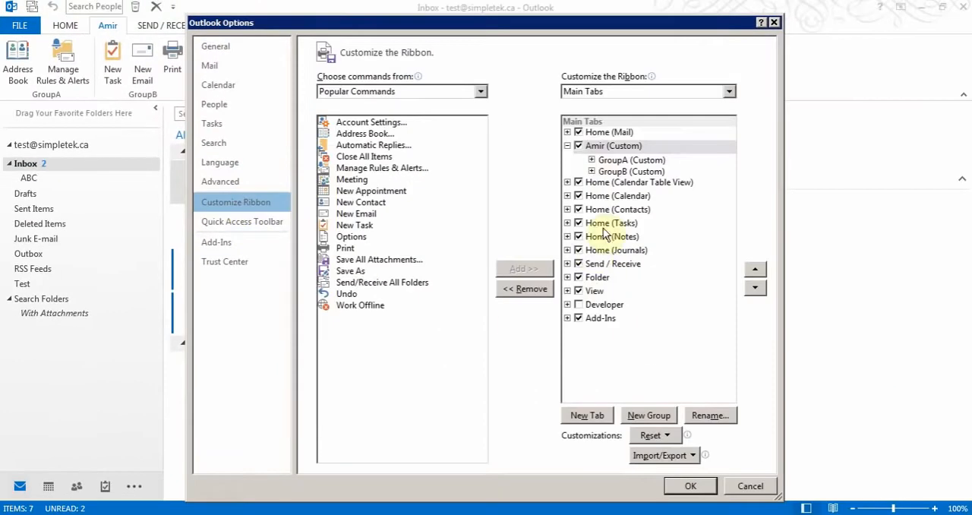
left_click(234, 222)
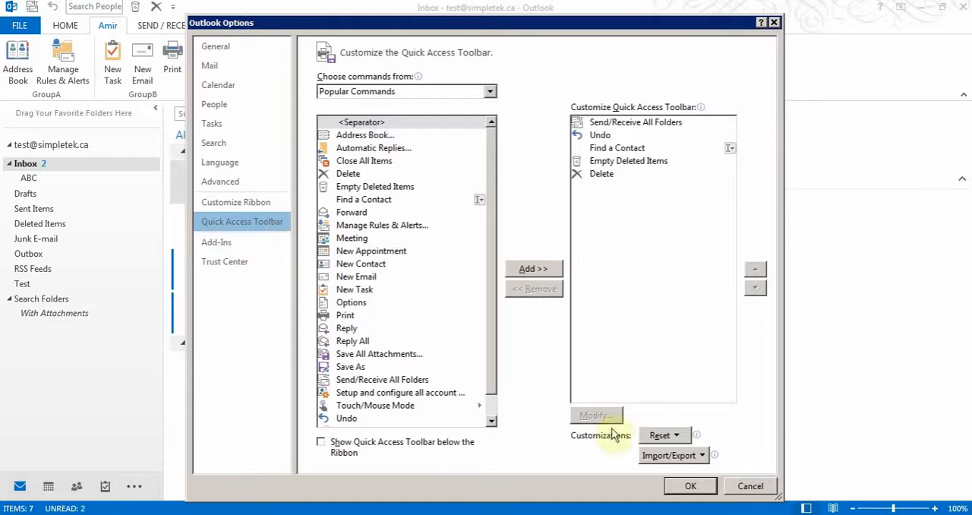
left_click(689, 486)
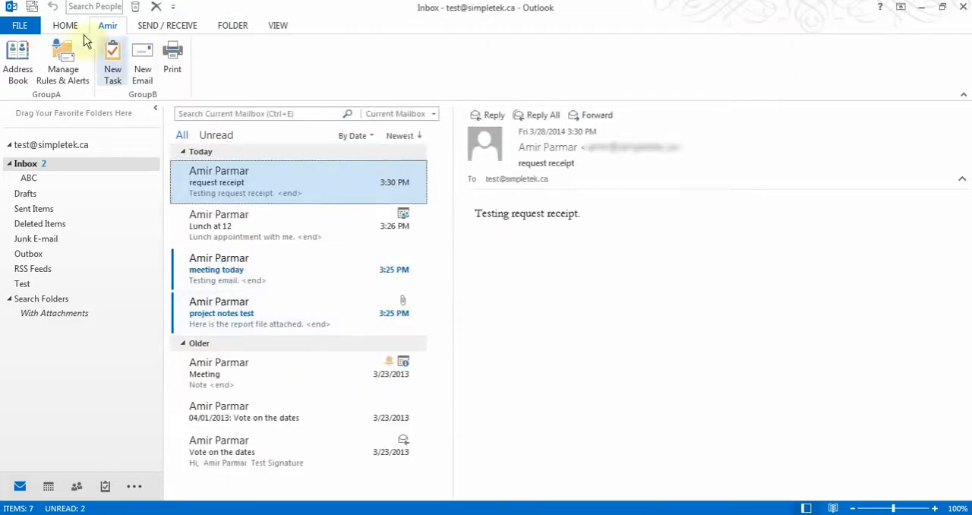
- Set the inbox Reading Pane position to Bottom
left_click(57, 27)
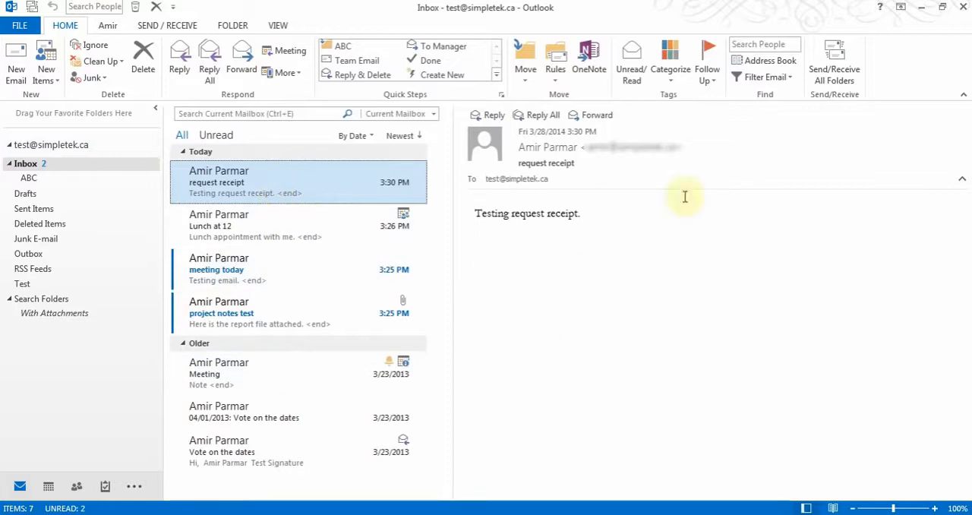
left_click(278, 26)
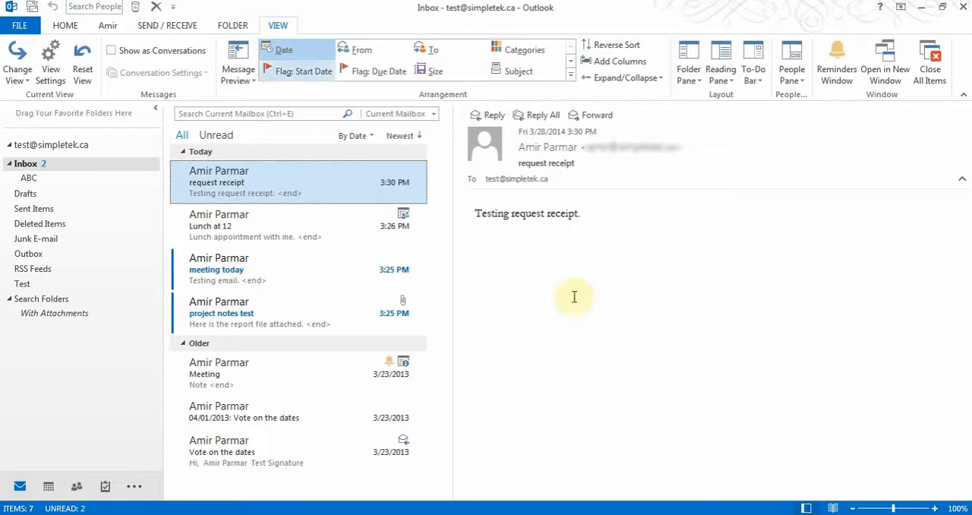
left_click(721, 74)
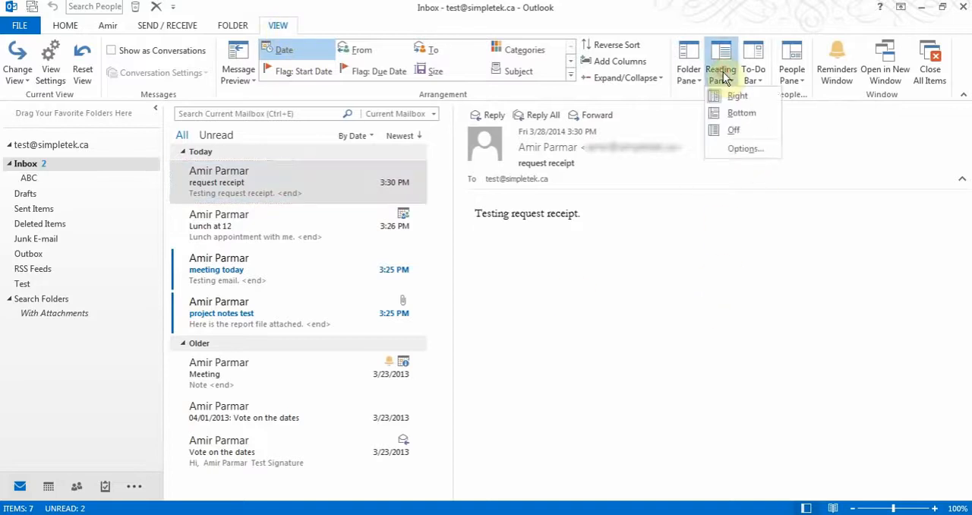
left_click(733, 113)
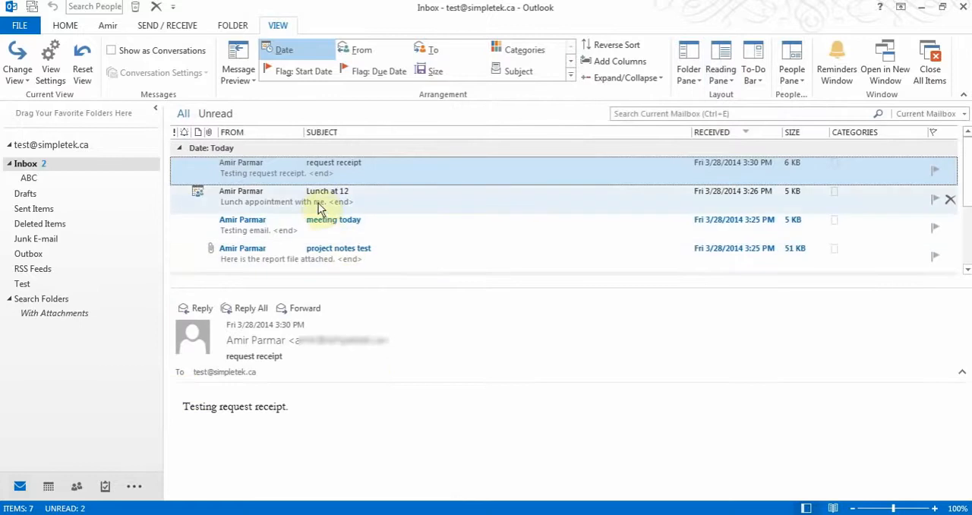
- View the "project notes test" message in the Reading Pane and in its own window, and close that window
left_click(310, 262)
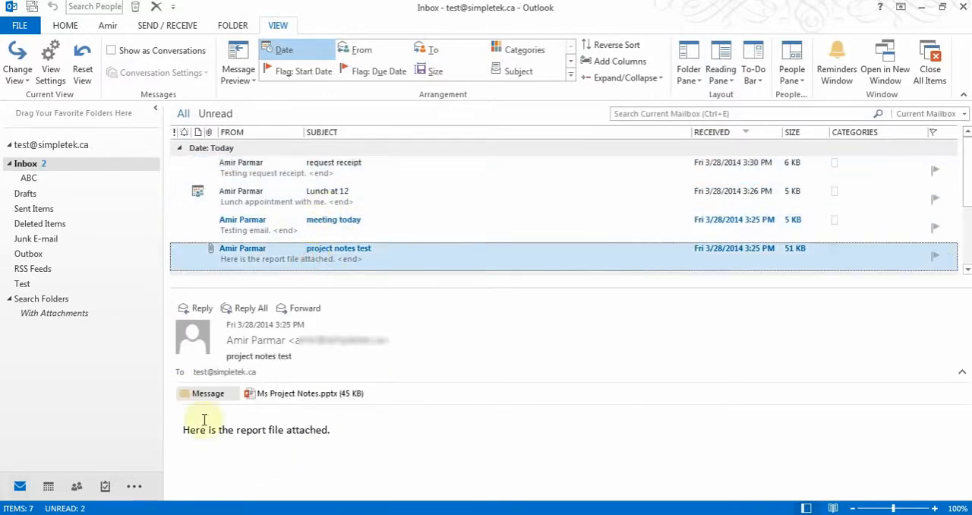
double_click(376, 265)
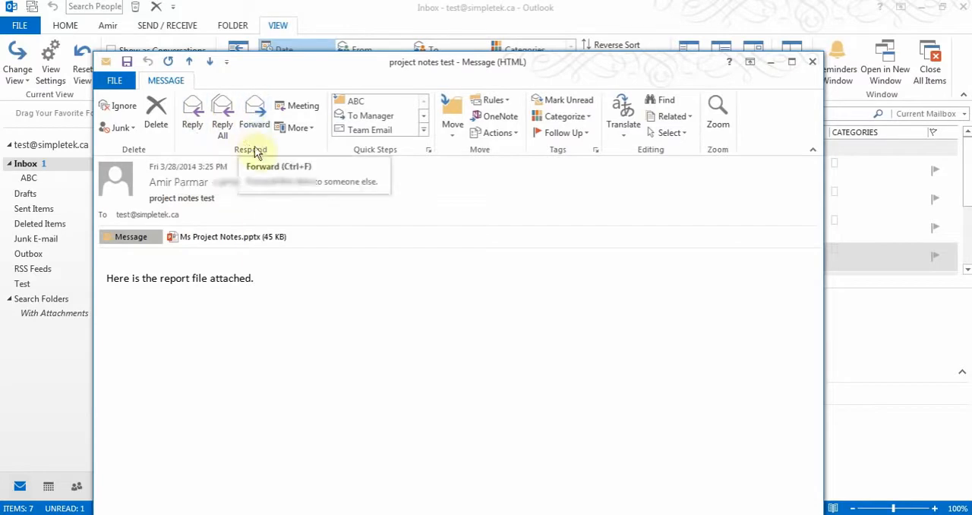
left_click(811, 62)
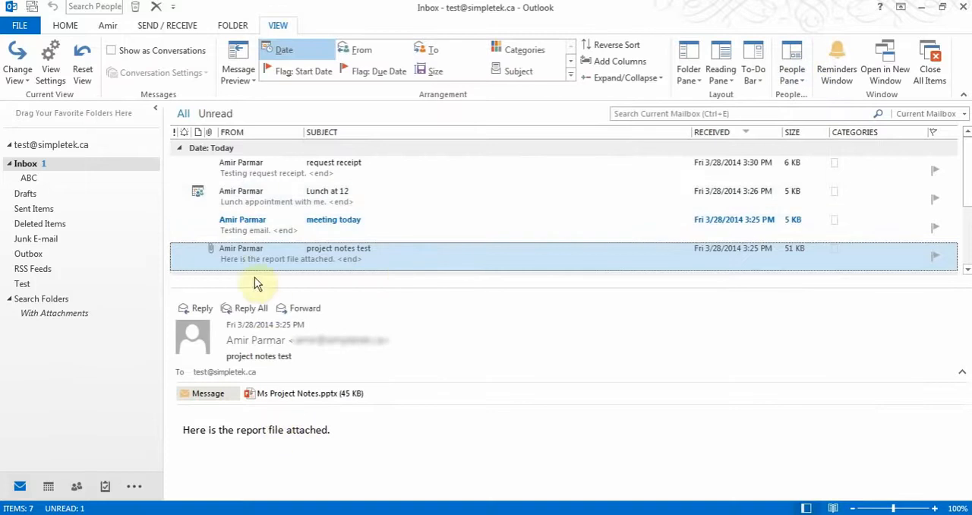
- Show the Calendar in the To-Do Bar of the mail view
left_click(65, 25)
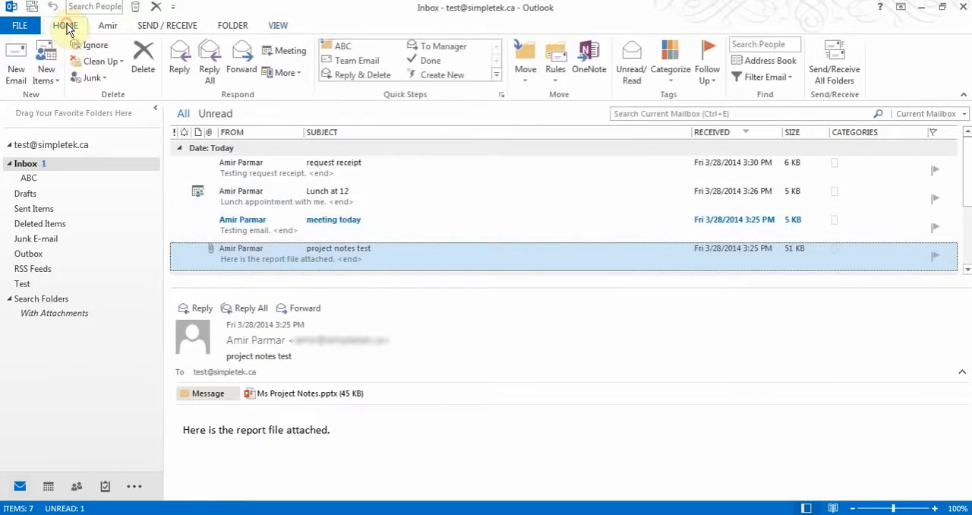
left_click(281, 28)
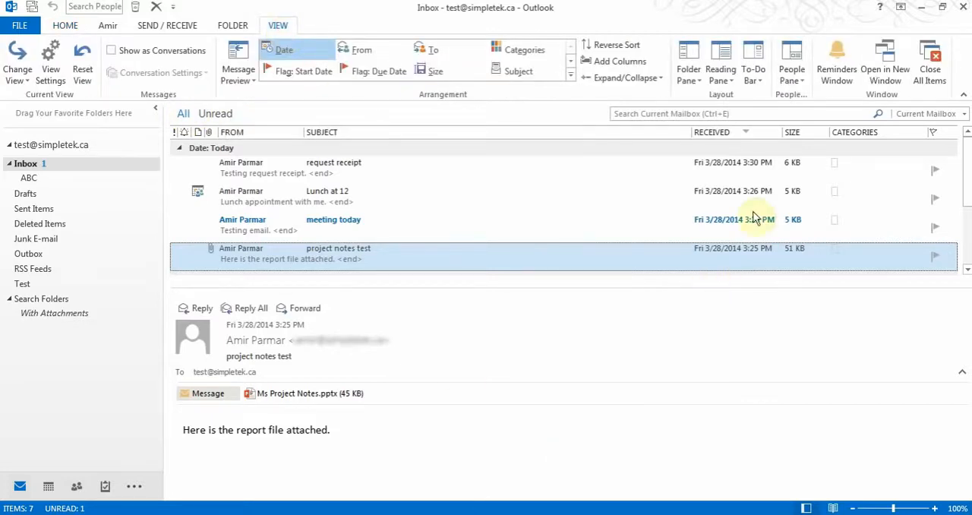
left_click(757, 80)
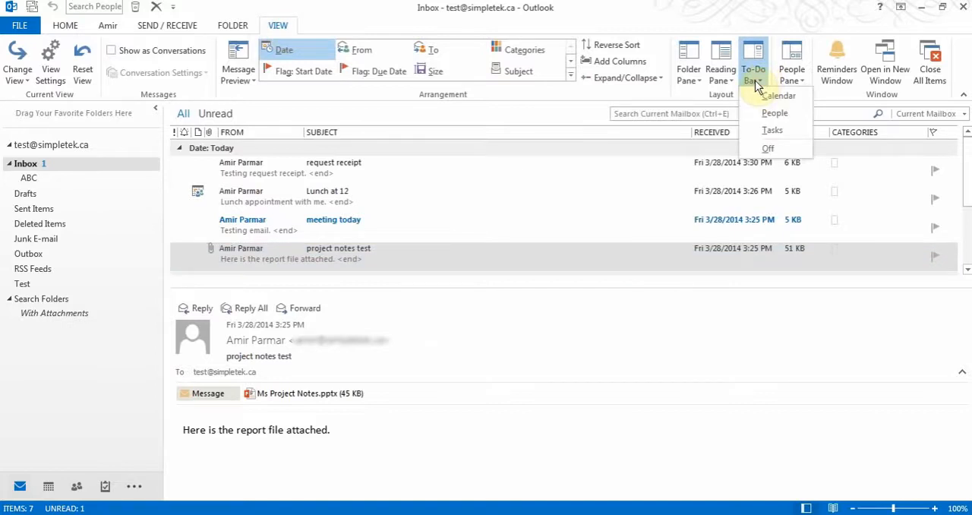
left_click(757, 94)
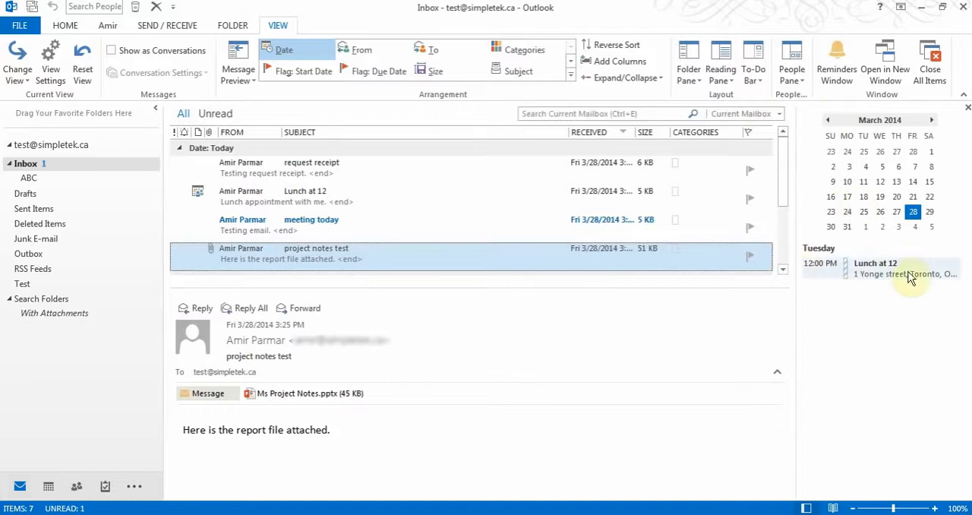
- Add Tasks and People to the To-Do Bar beside the Calendar, and check the available People Pane options
left_click(756, 81)
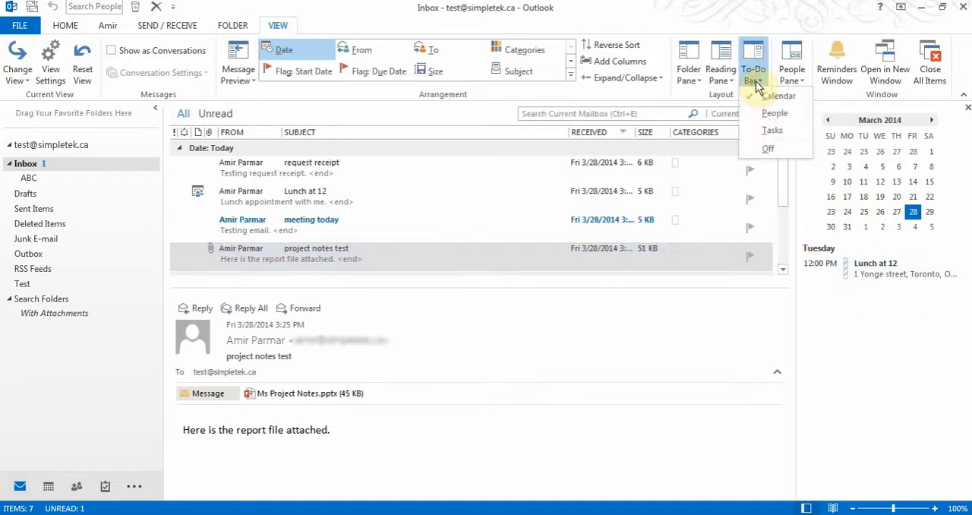
left_click(770, 129)
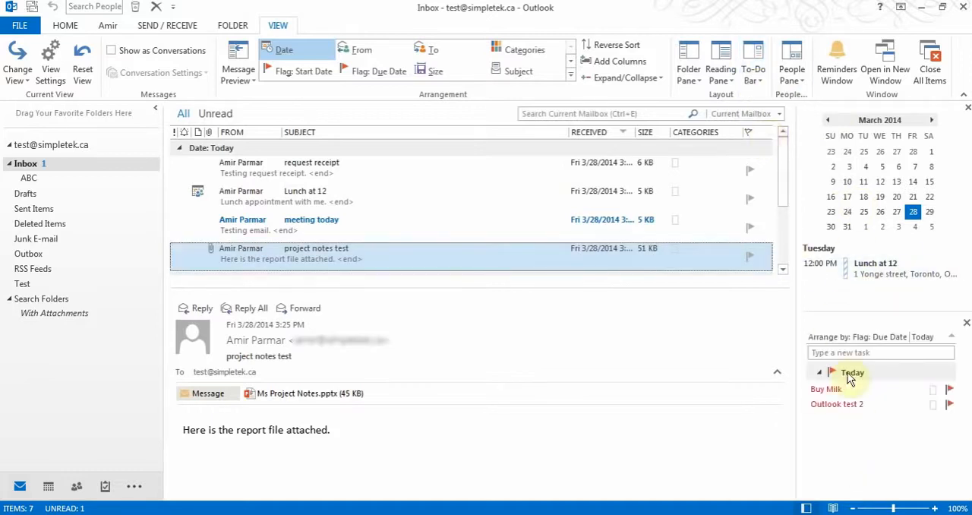
left_click(755, 79)
left_click(769, 112)
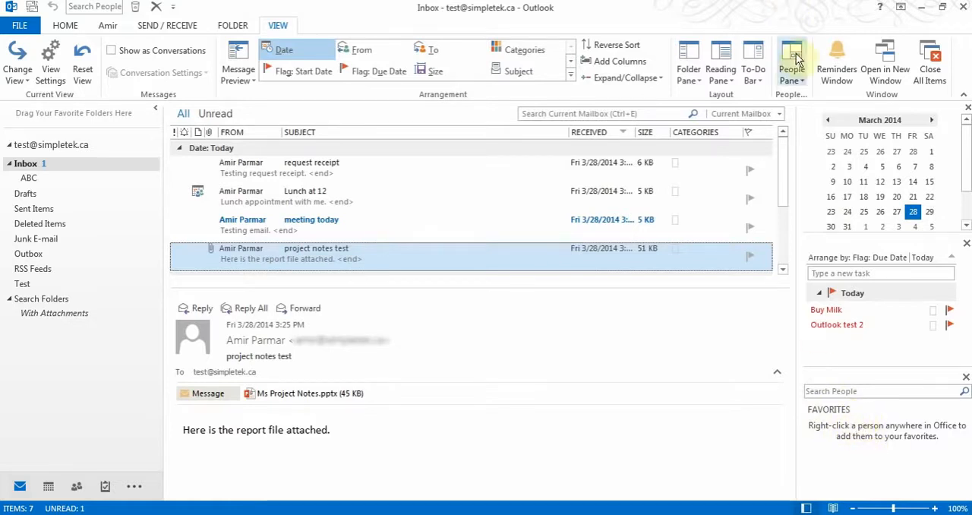
left_click(792, 75)
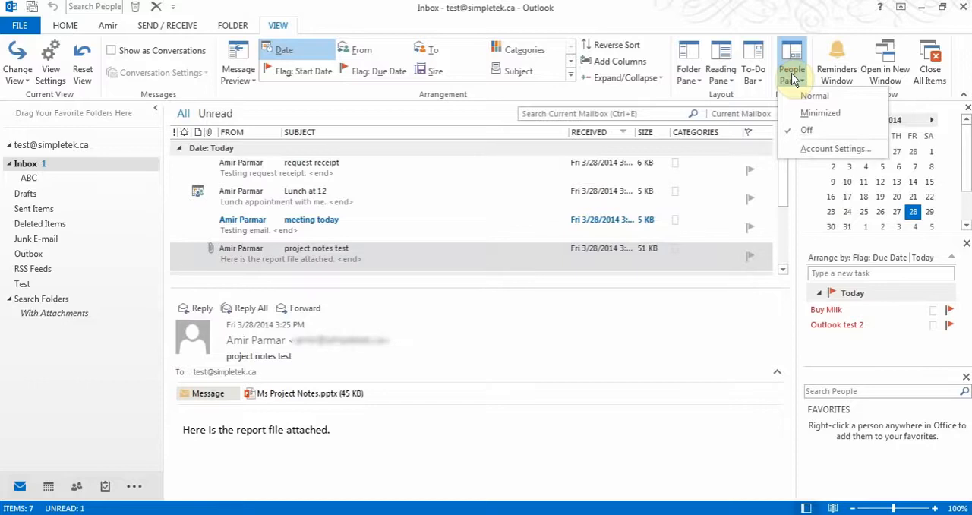
left_click(792, 75)
- Try the Off and Minimized settings of the Folder Pane, restoring the full pane after each one
left_click(690, 74)
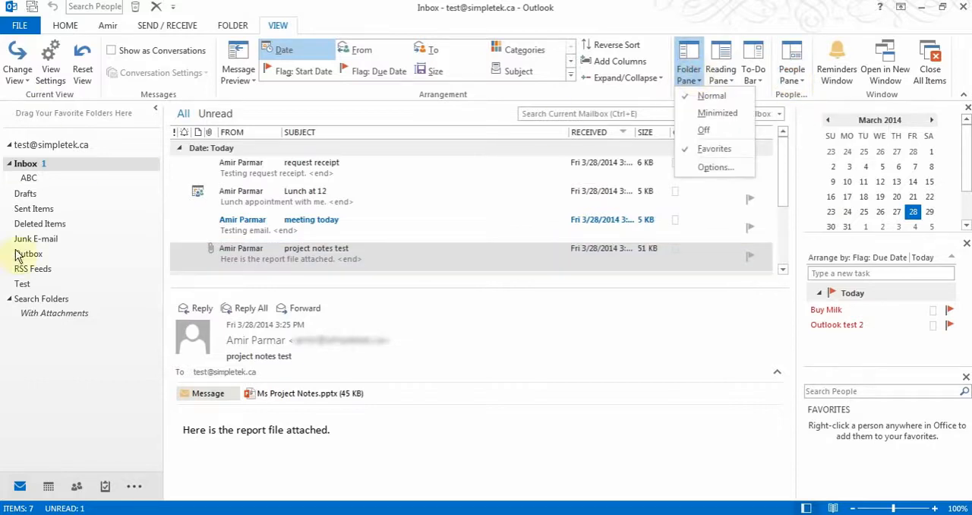
left_click(706, 130)
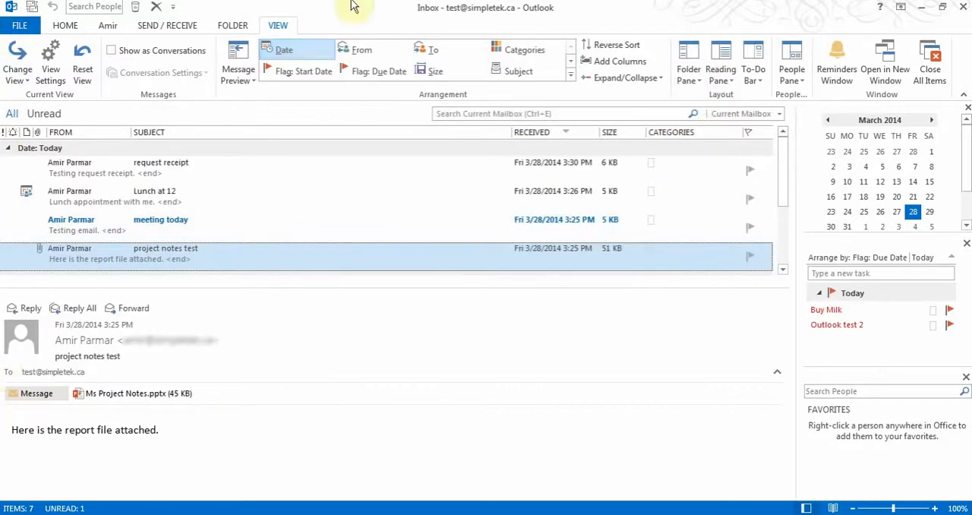
left_click(697, 79)
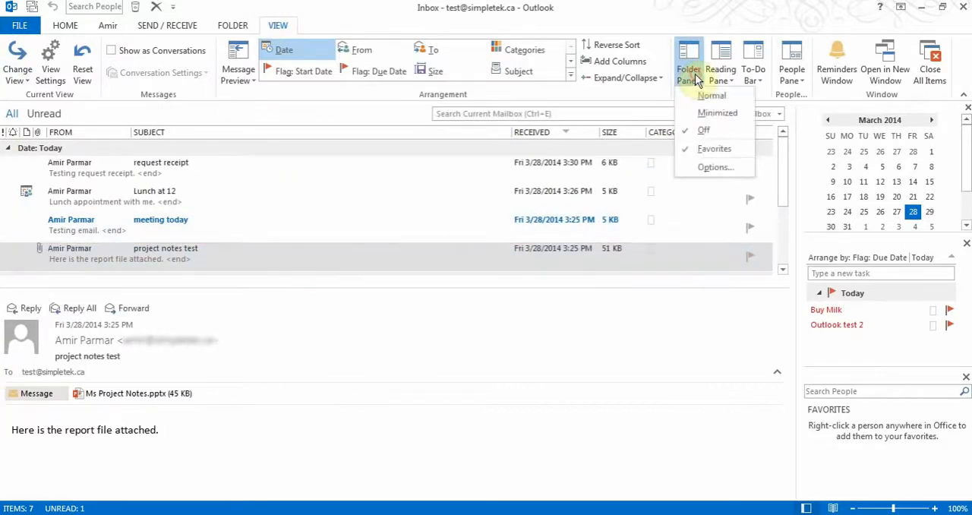
left_click(709, 96)
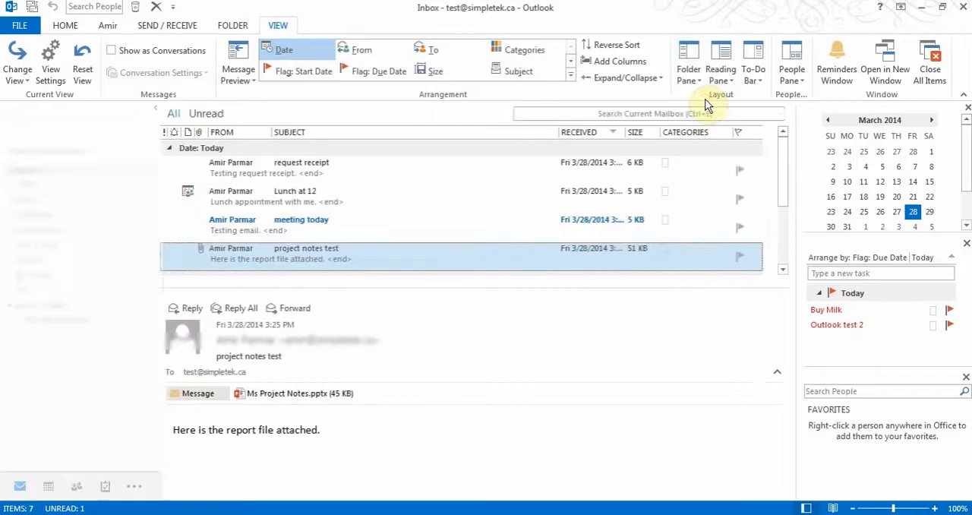
left_click(695, 79)
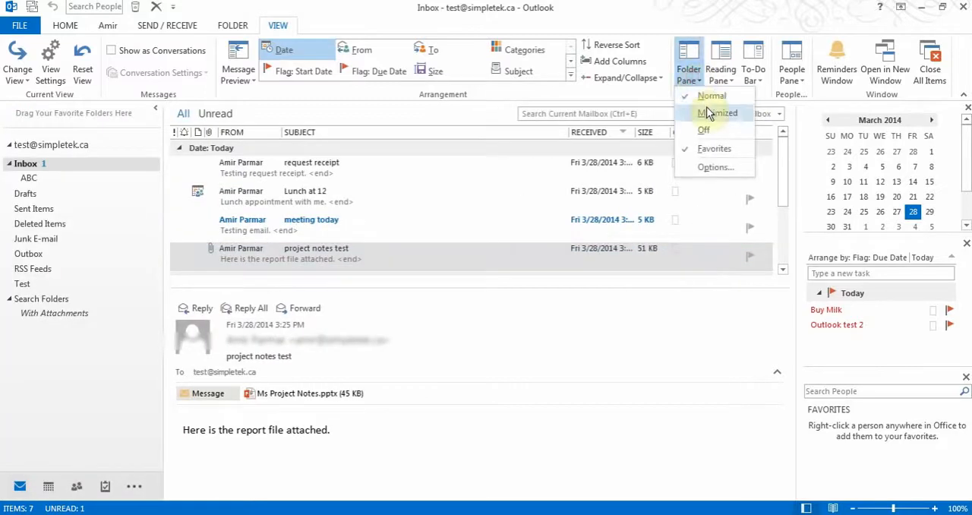
left_click(710, 111)
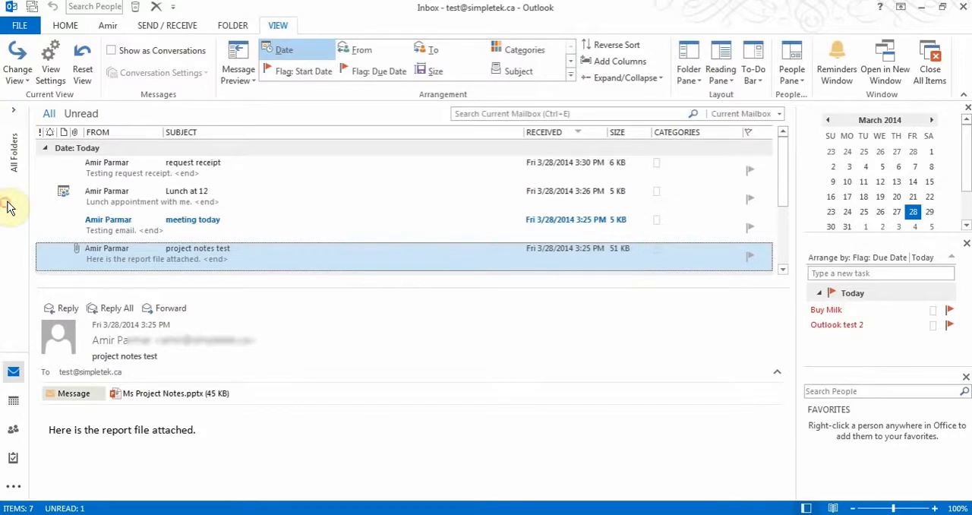
left_click(13, 110)
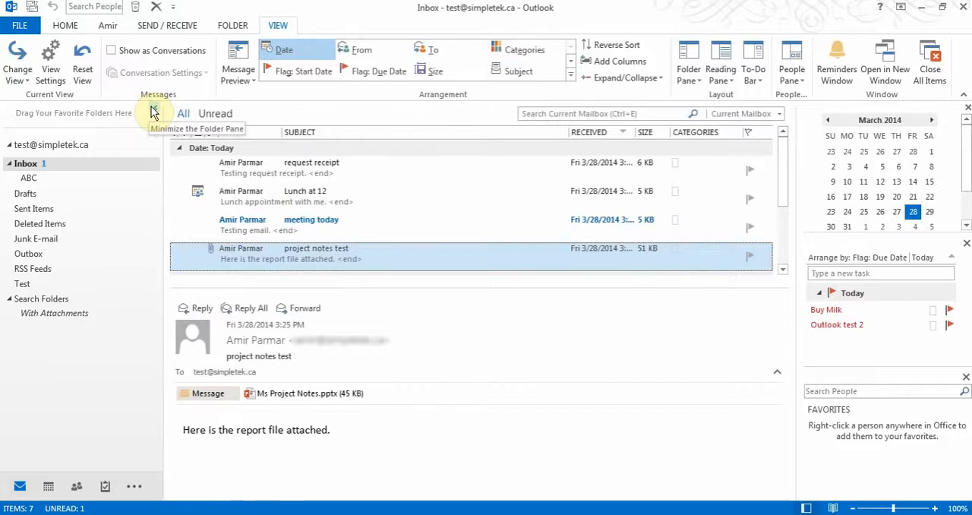
- Turn off the inbox Reading Pane and set the Message Preview to 3 lines for this folder only
left_click(720, 79)
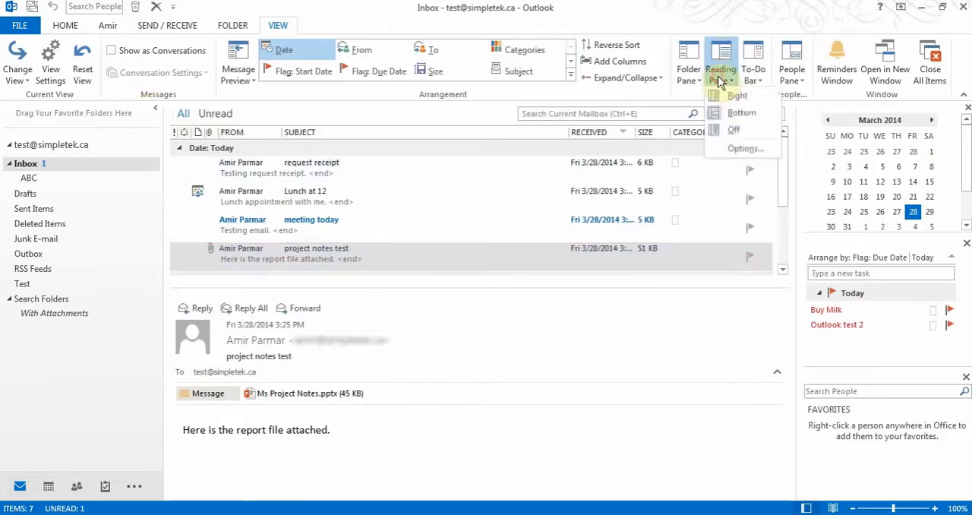
left_click(732, 132)
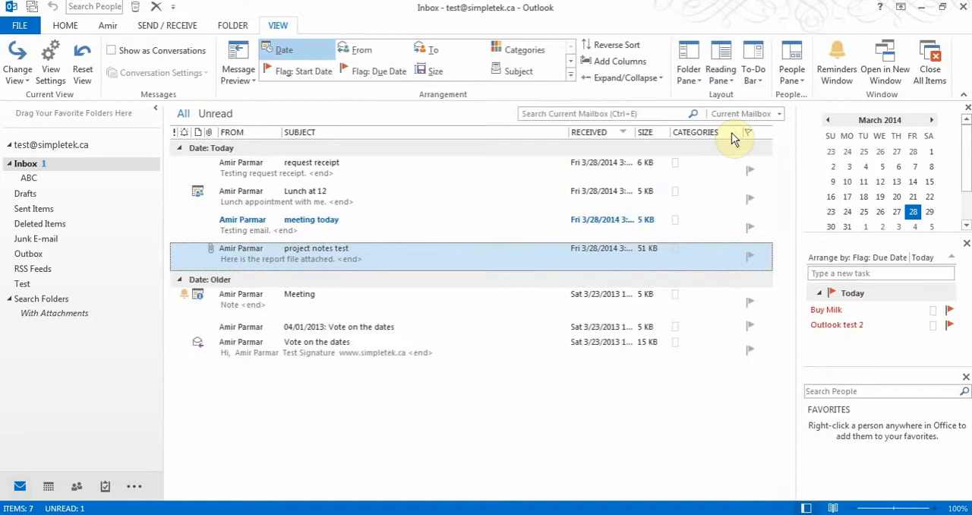
left_click(245, 80)
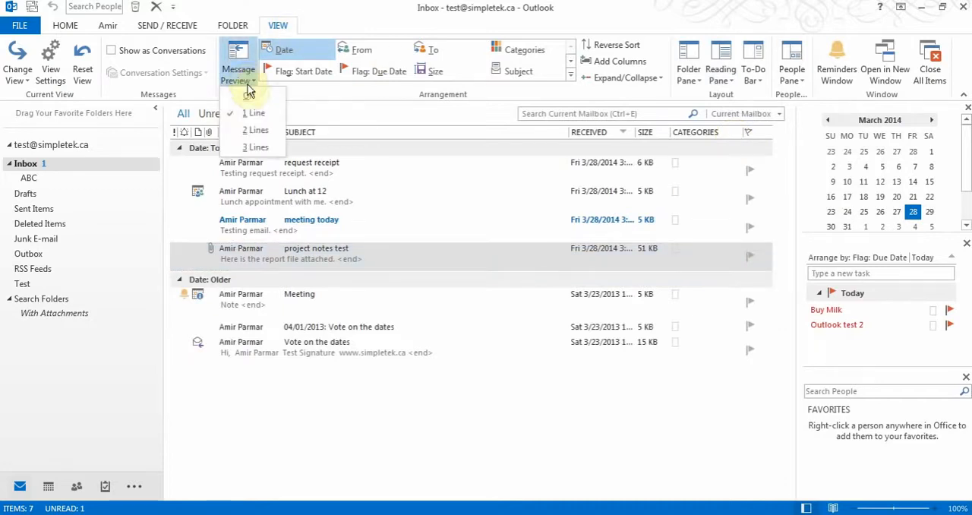
left_click(251, 147)
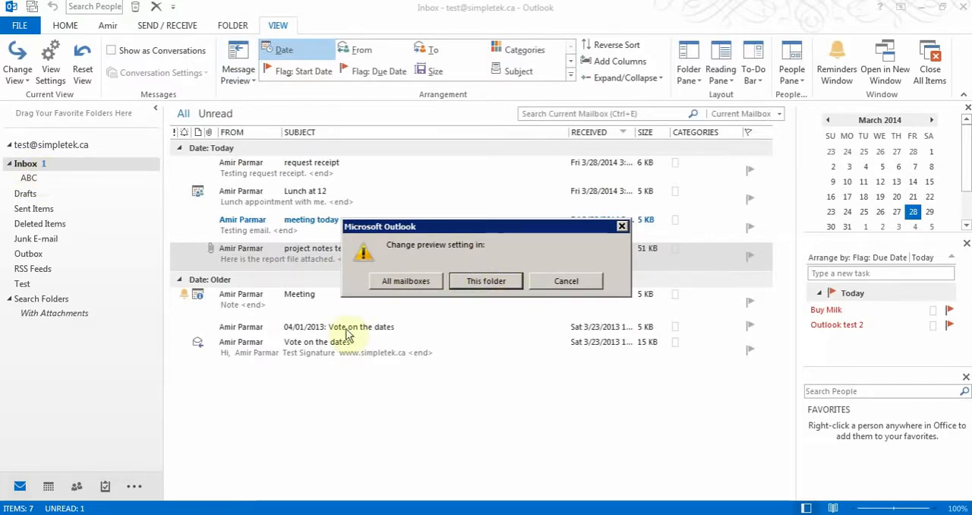
left_click(480, 283)
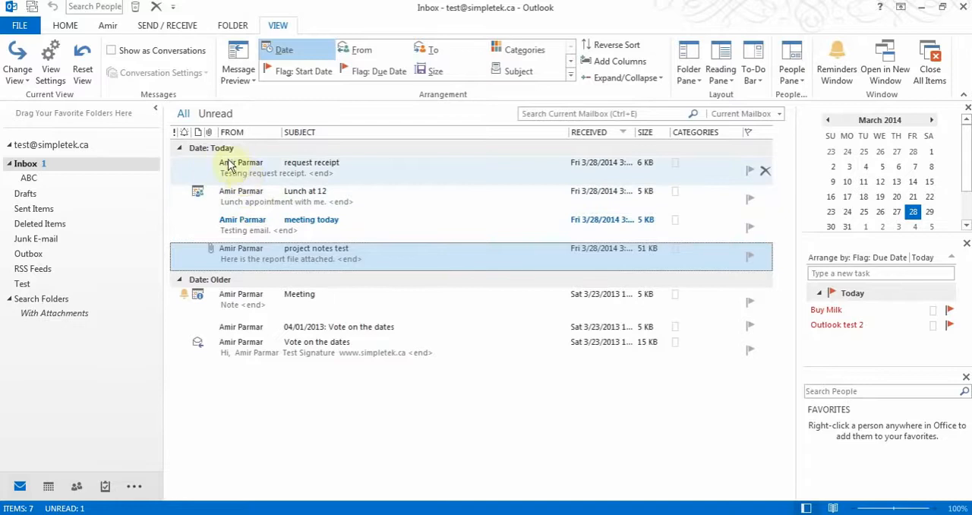
- Show the inbox messages as conversations in this folder only
left_click(111, 50)
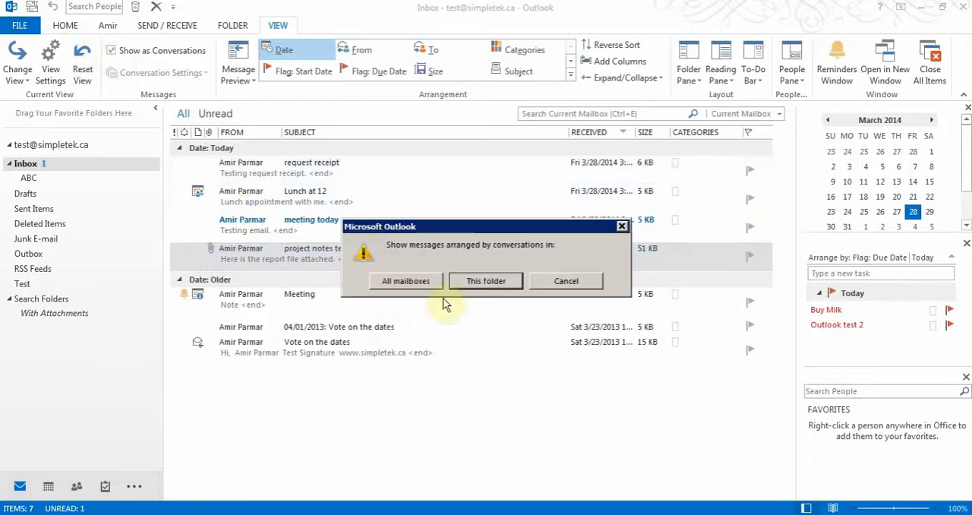
left_click(486, 281)
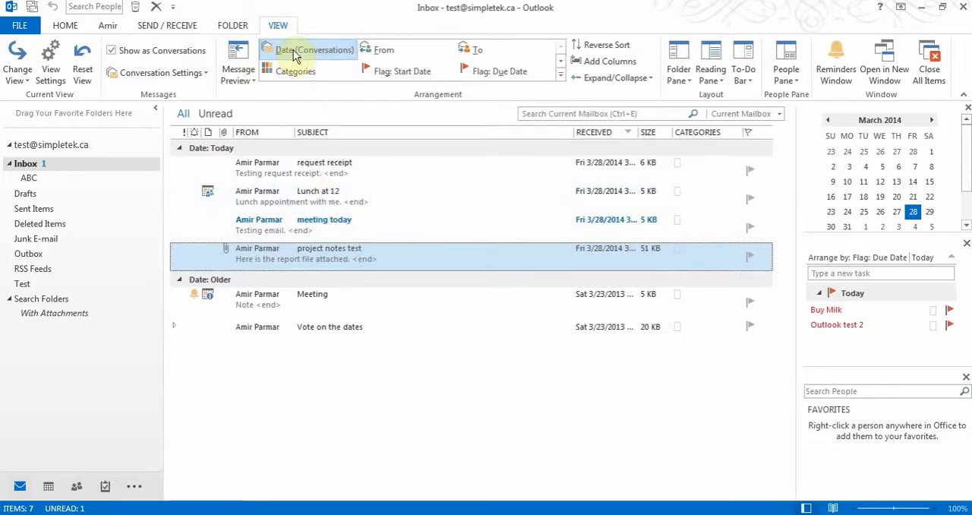
- Try arranging the inbox by From and by To, and return to the Date (Conversations) arrangement
left_click(382, 50)
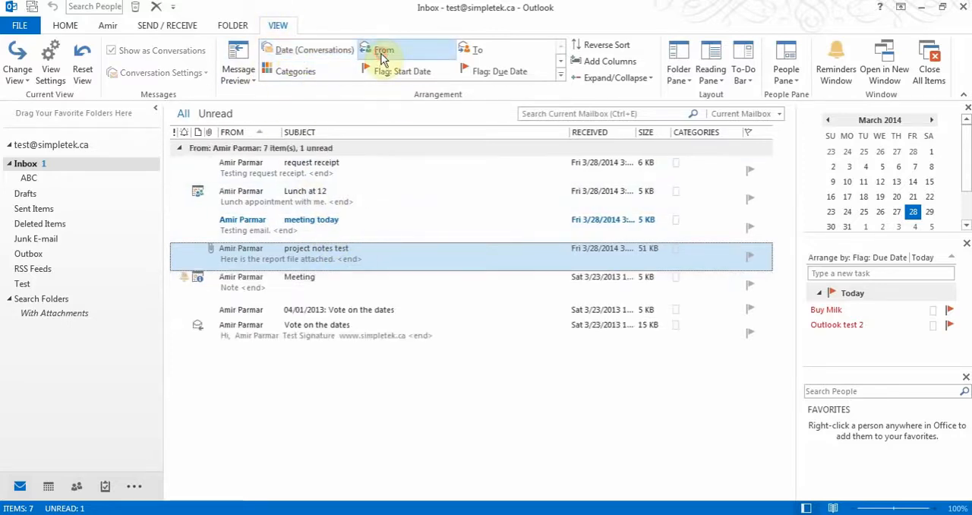
left_click(479, 51)
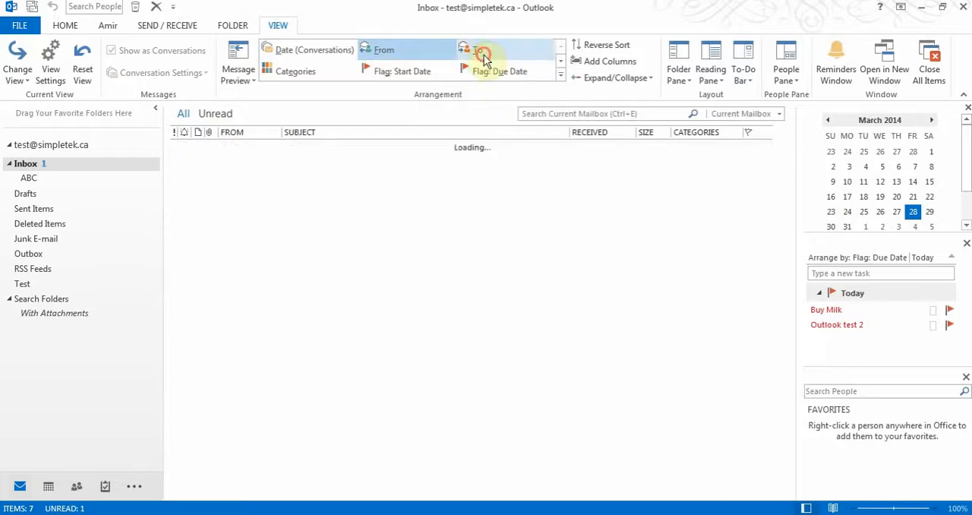
left_click(315, 52)
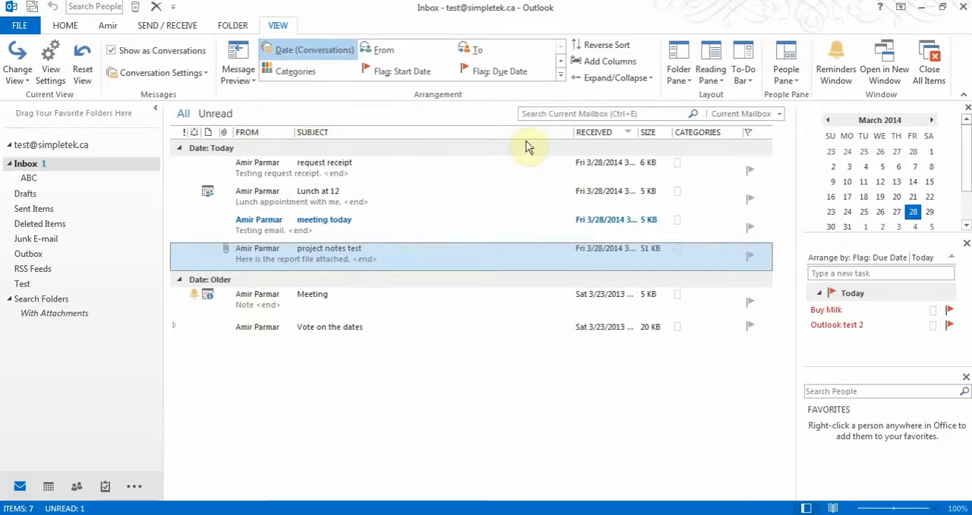
- Try sorting the message list by Received in both directions and by From, and return to newest first
left_click(601, 135)
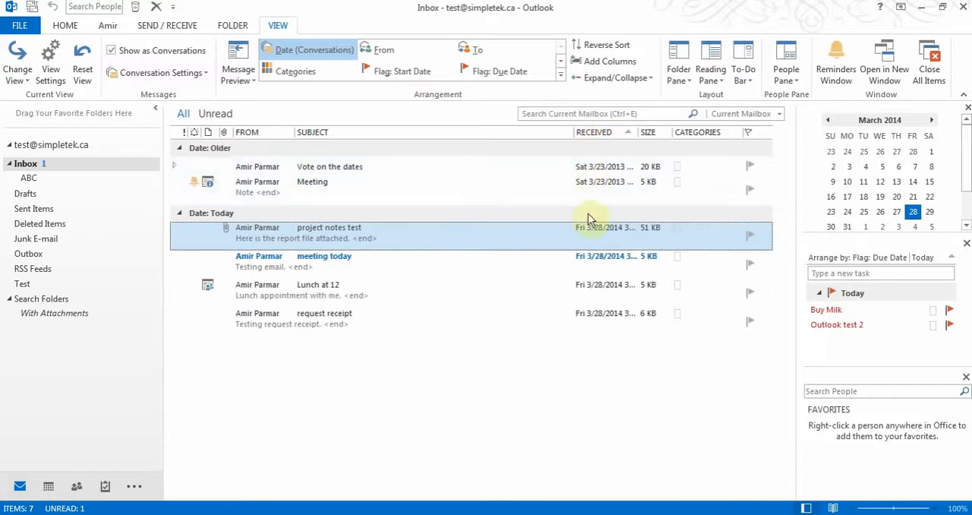
left_click(598, 135)
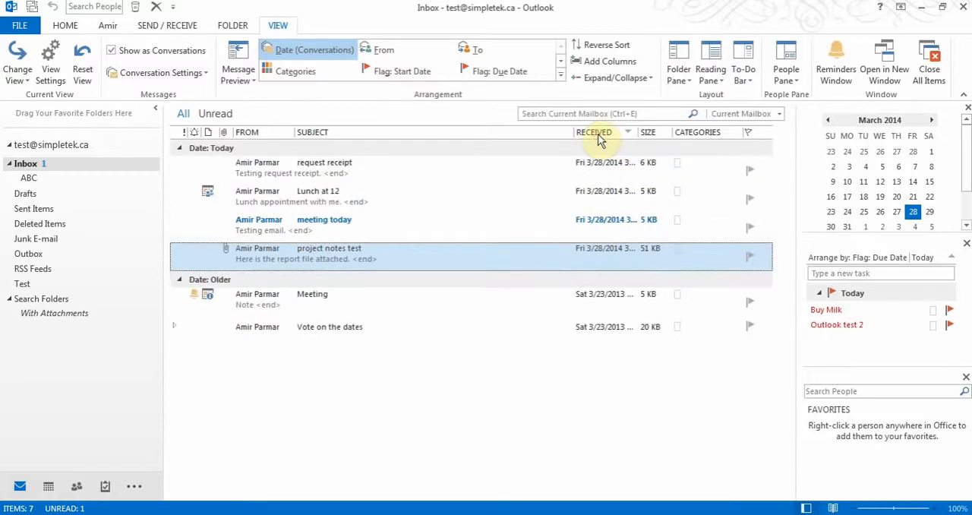
left_click(258, 134)
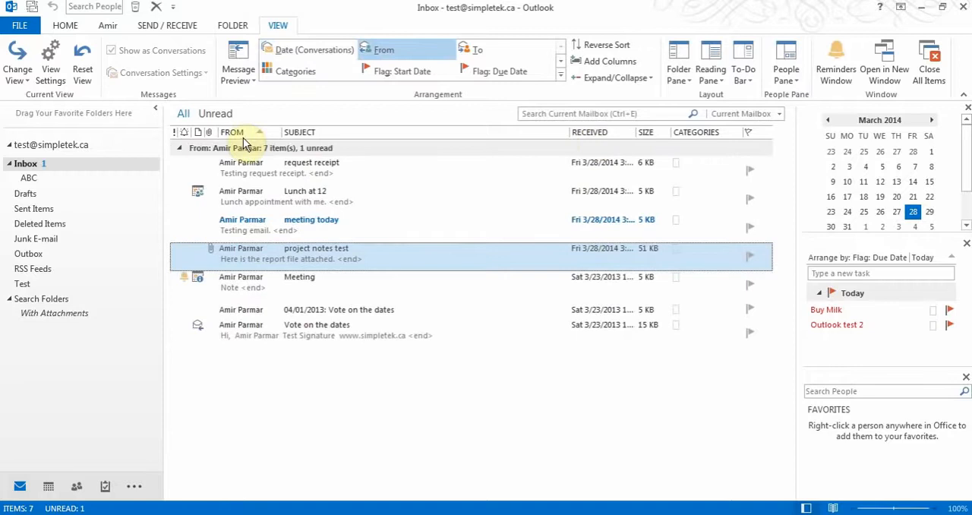
left_click(608, 134)
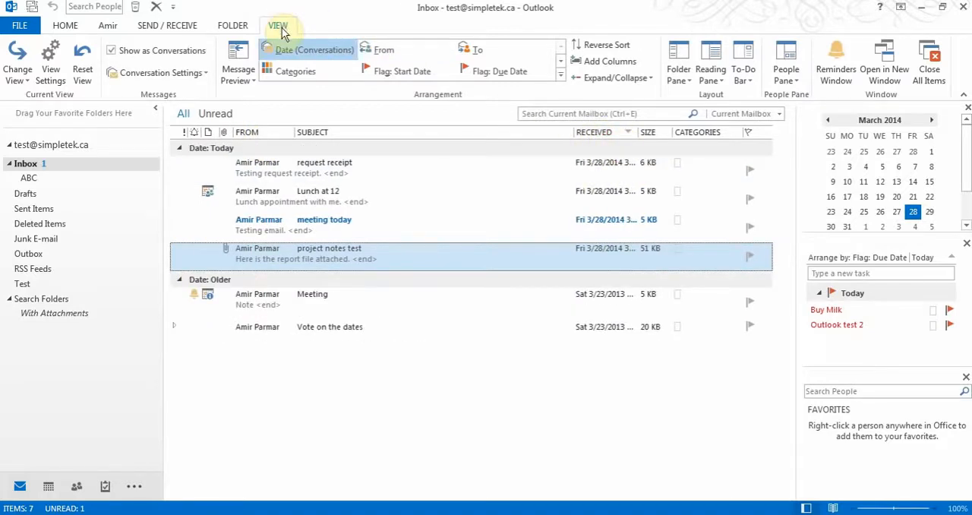
- View the mailbox search tools and leave the search by selecting the "request receipt" message
left_click(581, 113)
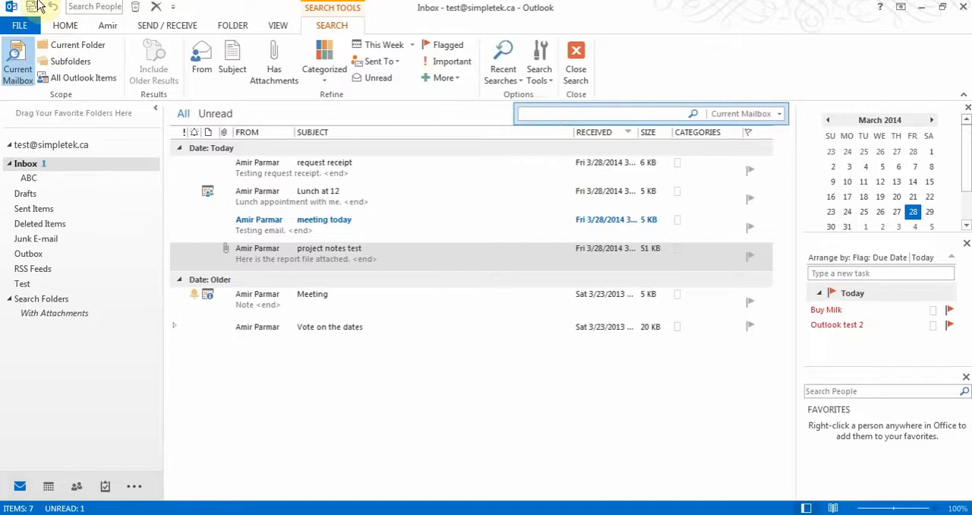
left_click(74, 28)
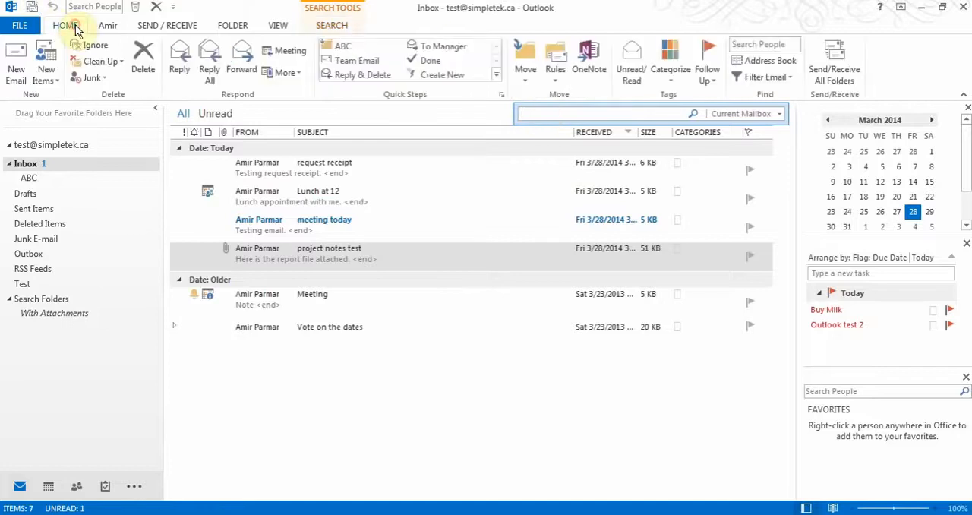
left_click(322, 181)
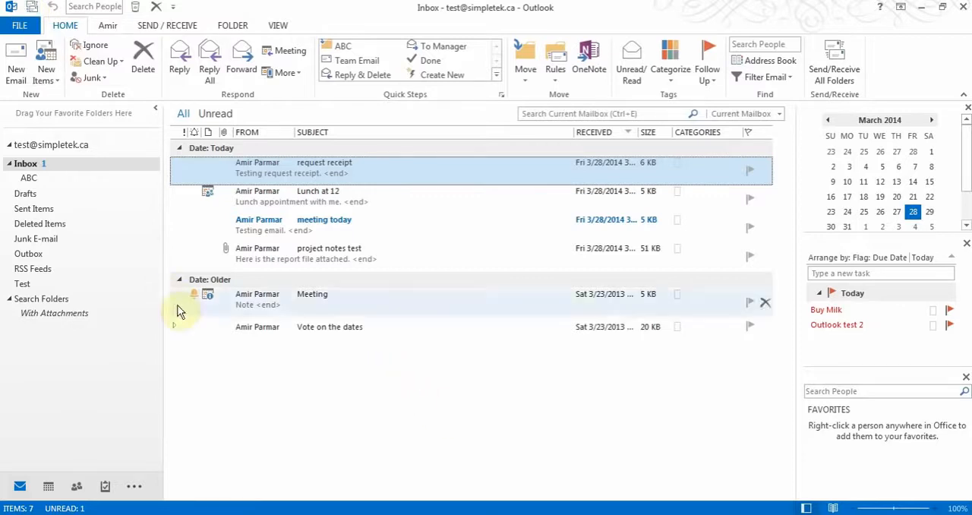
- Start a new e-mail message and enter the recipient's e-mail address in the To field
left_click(46, 79)
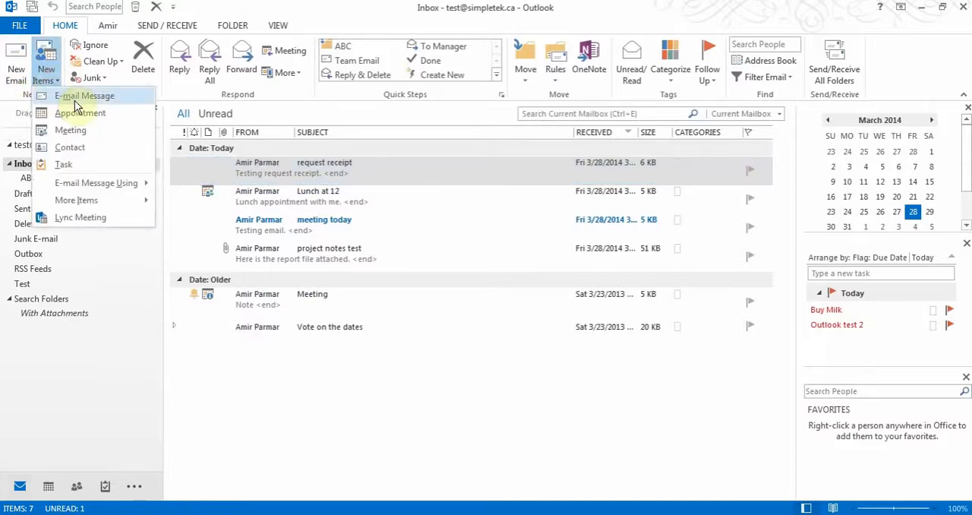
left_click(16, 67)
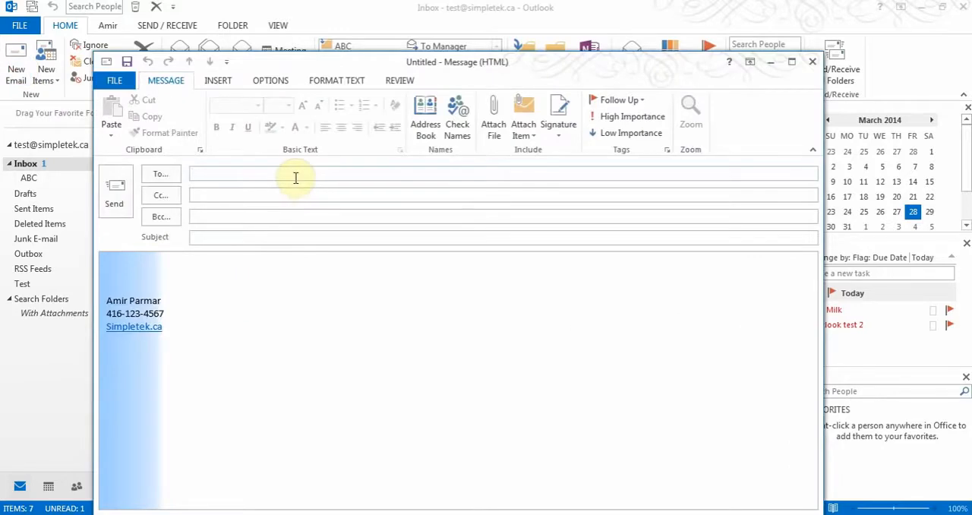
left_click(294, 177)
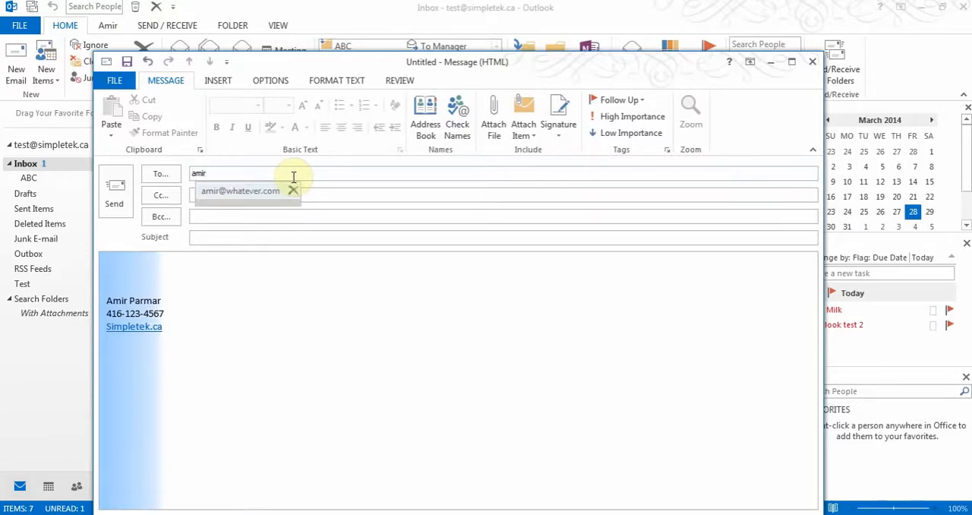
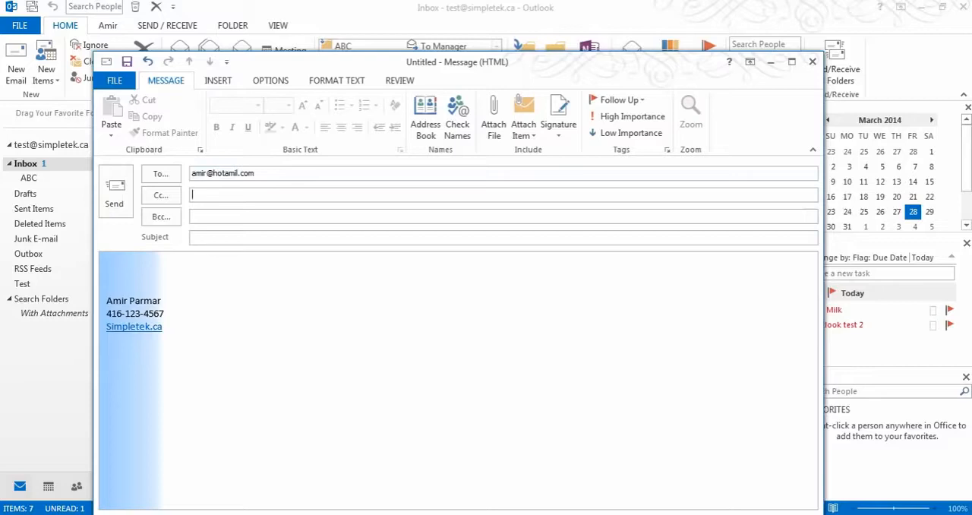
- Add the suggested contact as the Bcc recipient of the new message
left_click(218, 215)
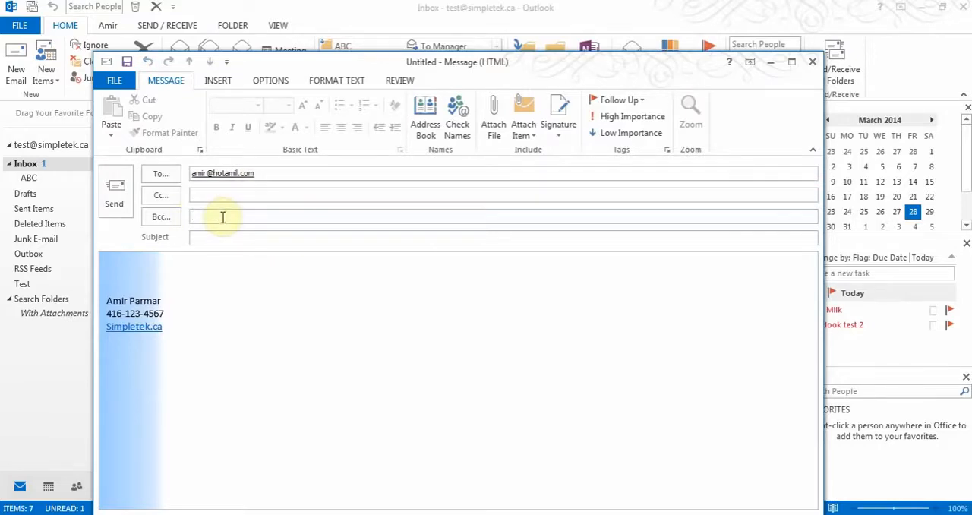
type("n")
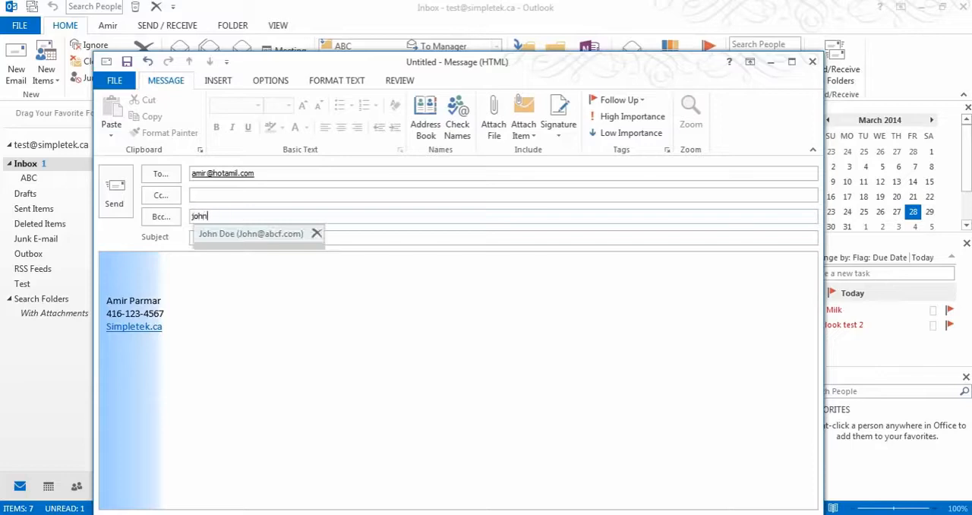
left_click(237, 234)
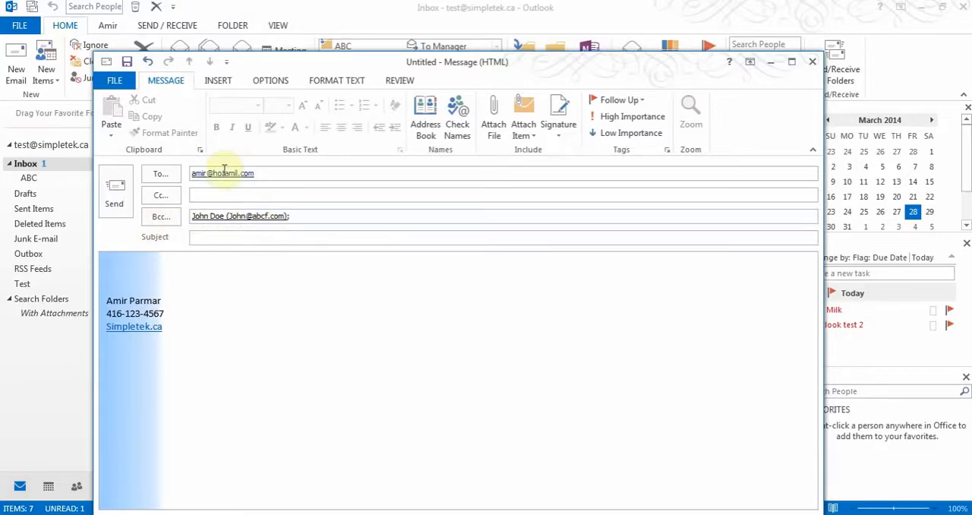
- Replace the default signature in the new message with the Reply signature
mouse_move(215, 220)
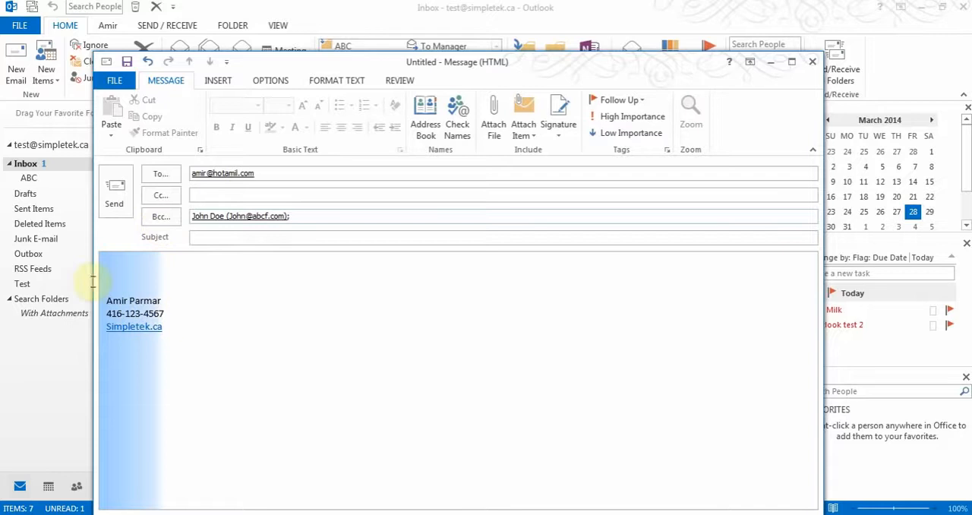
left_click_drag(110, 296, 200, 341)
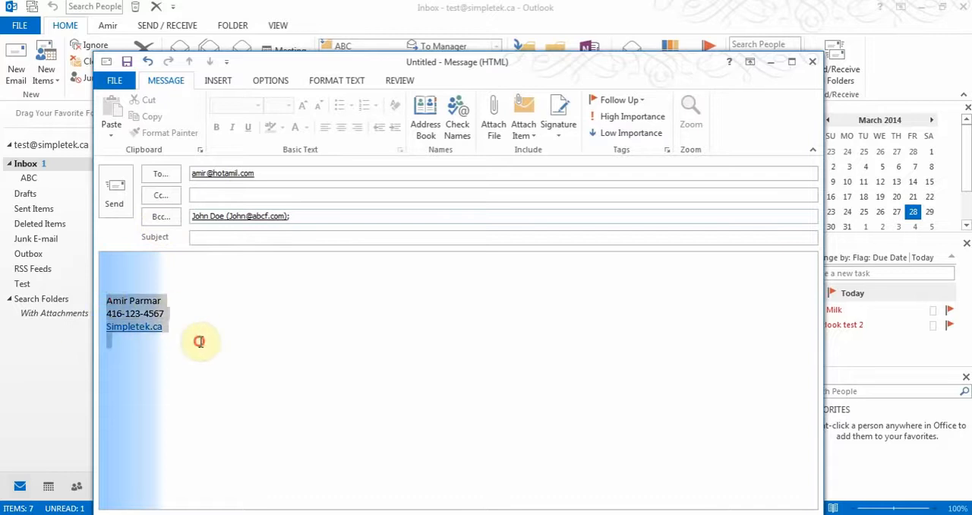
left_click(151, 282)
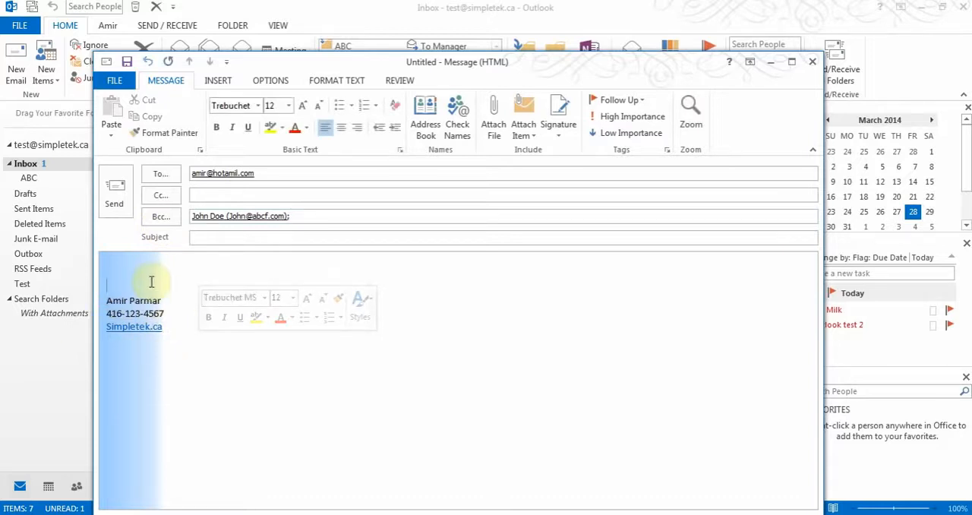
key("Up")
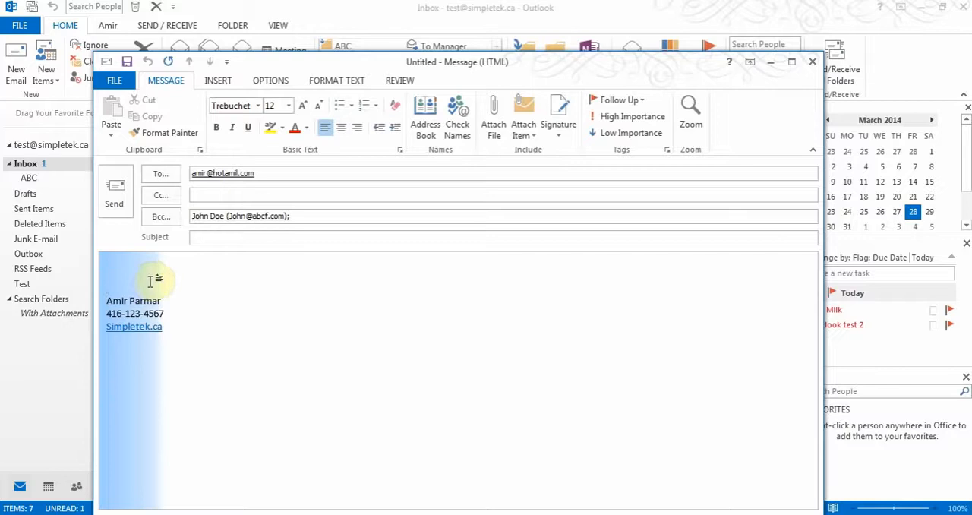
left_click(558, 129)
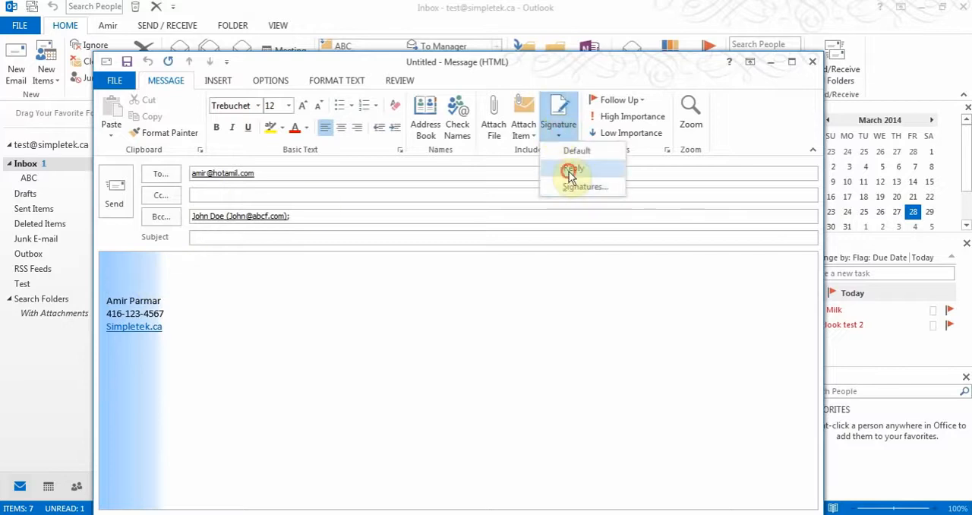
left_click(571, 169)
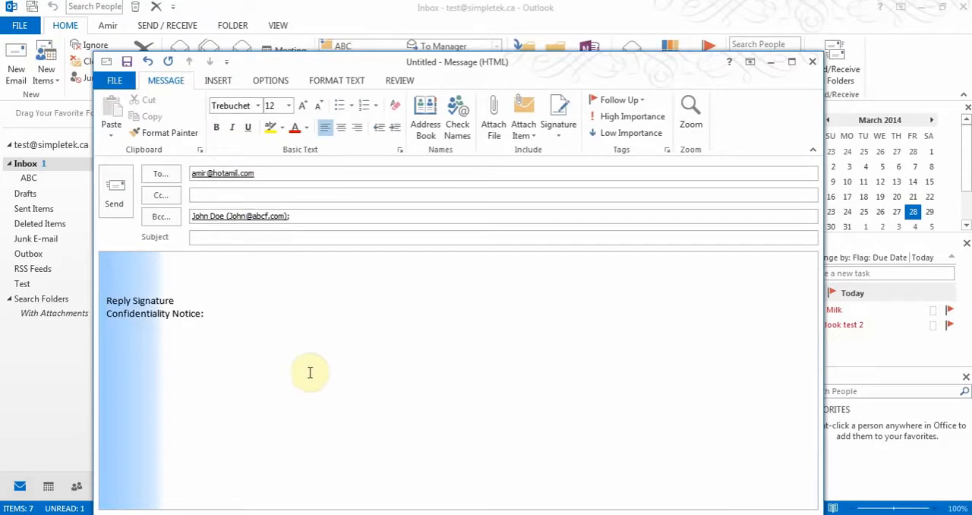
- Try the Organic theme on the message, apply the Ion Boardroom theme instead, and set the page color to No Color
left_click(269, 82)
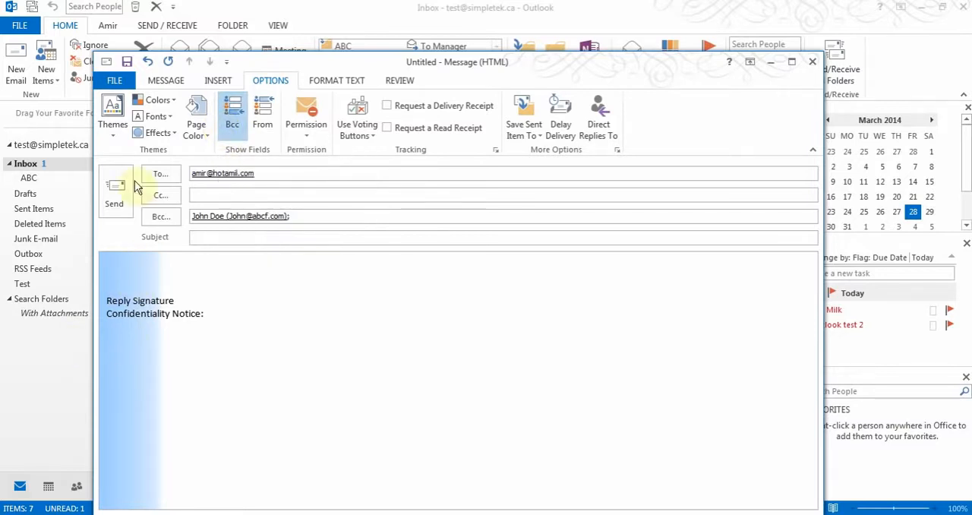
left_click(112, 130)
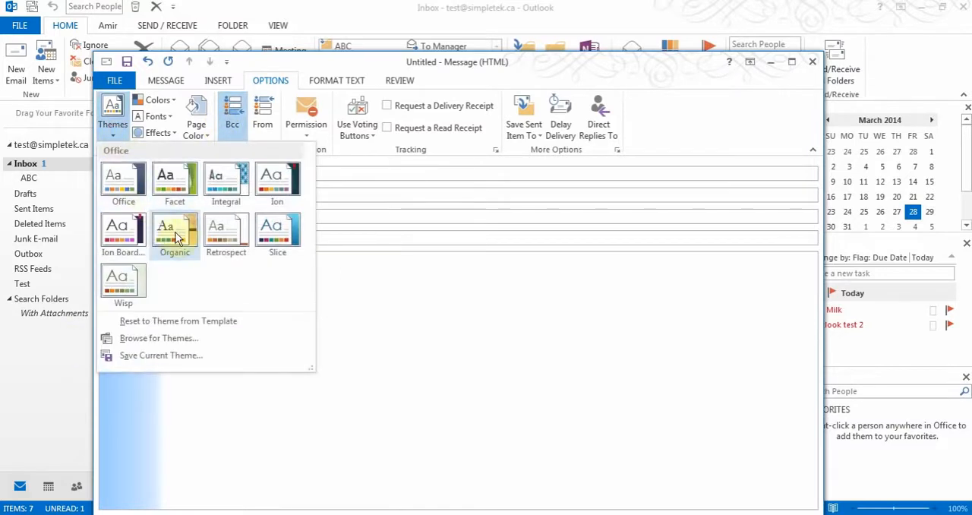
left_click(176, 237)
left_click(112, 129)
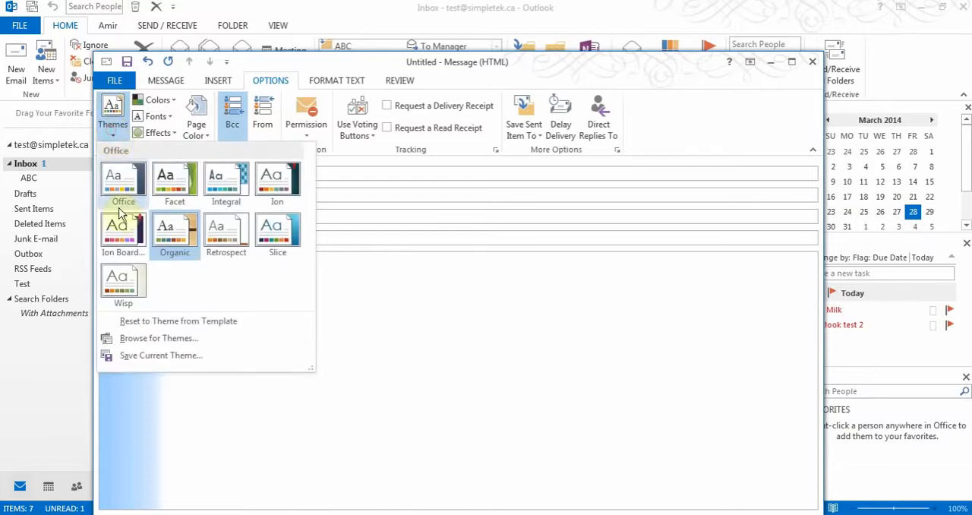
left_click(119, 223)
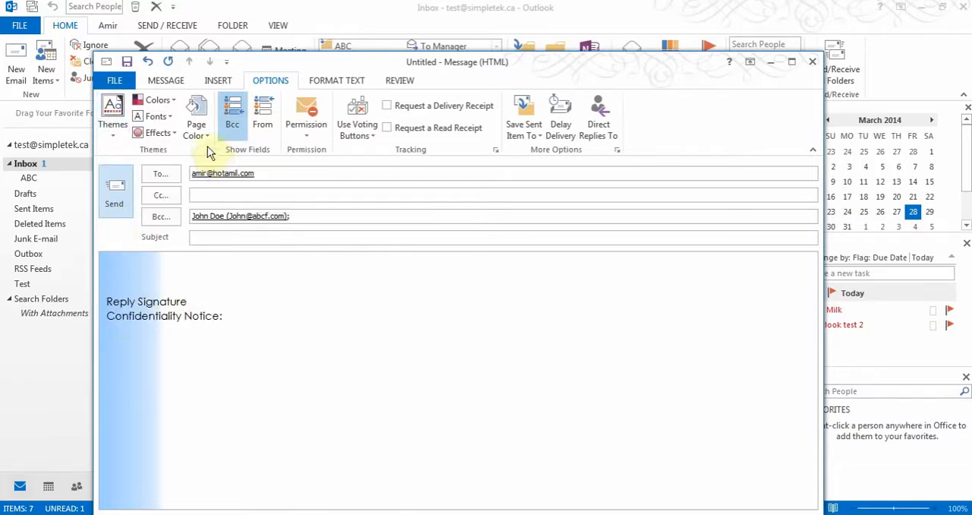
left_click(198, 127)
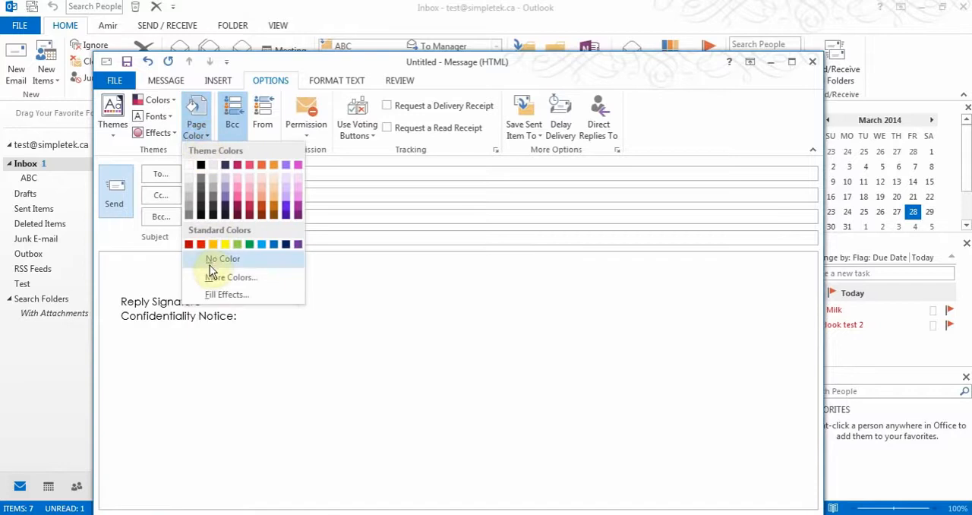
left_click(212, 262)
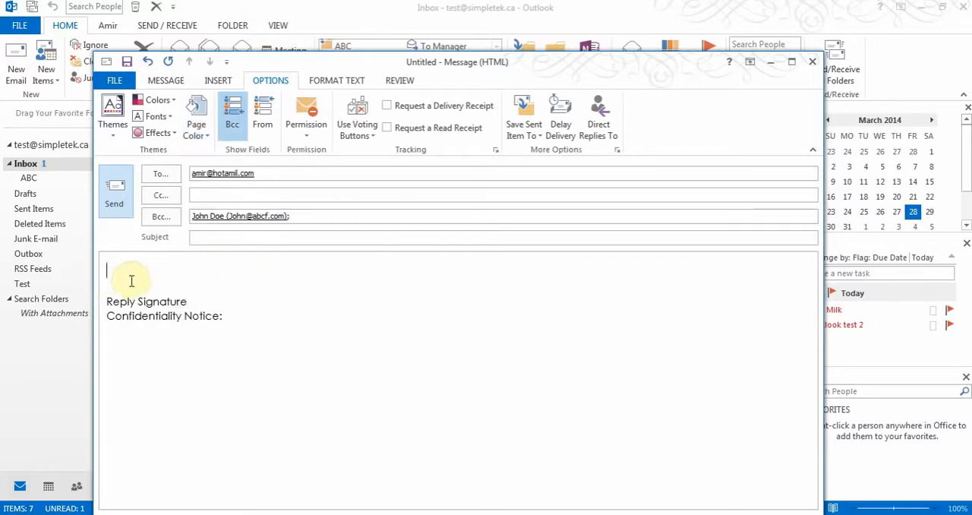
- Look through the insertable items and enter "Type my message" in the body above the signature
left_click(168, 82)
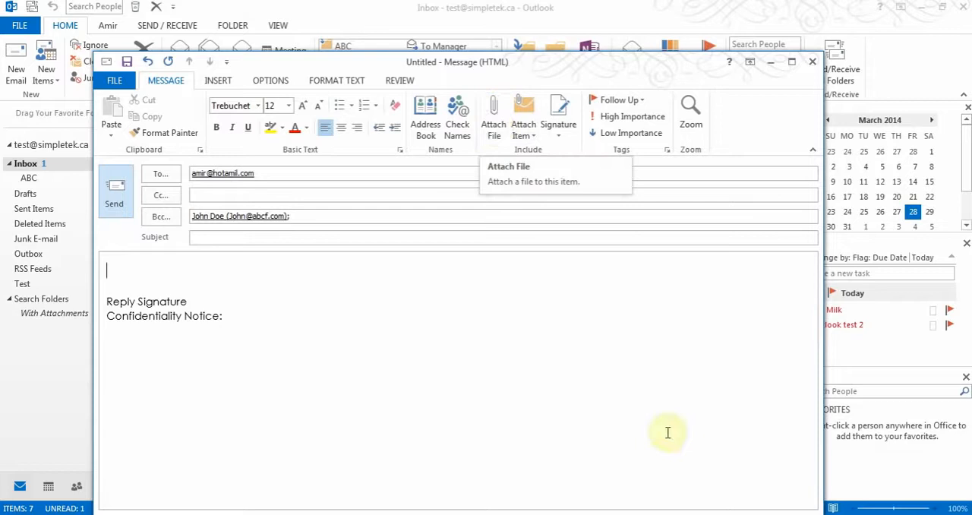
left_click(217, 82)
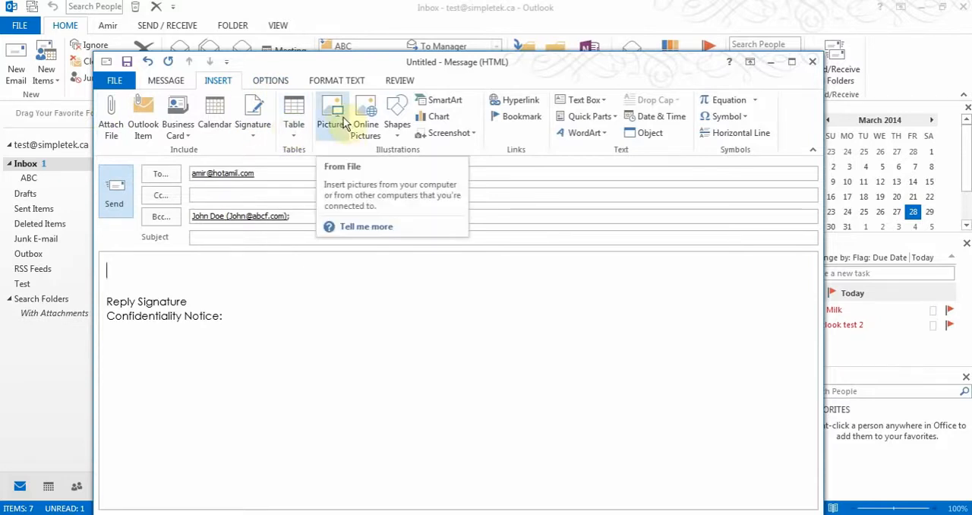
left_click(123, 268)
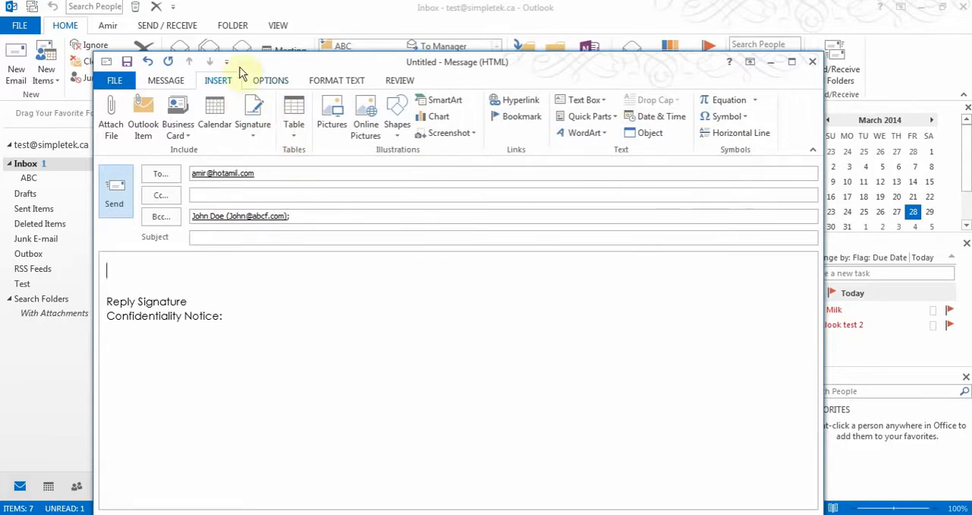
left_click(176, 82)
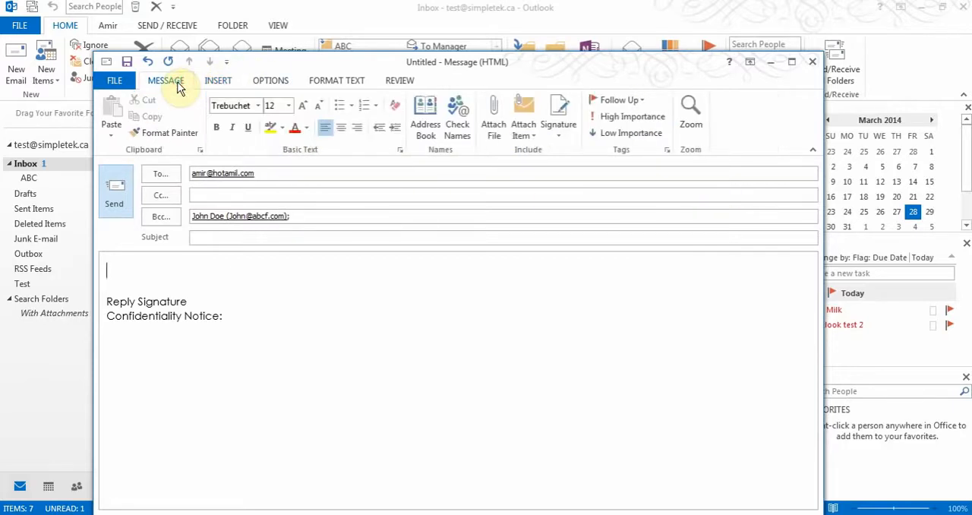
type("Type my mes")
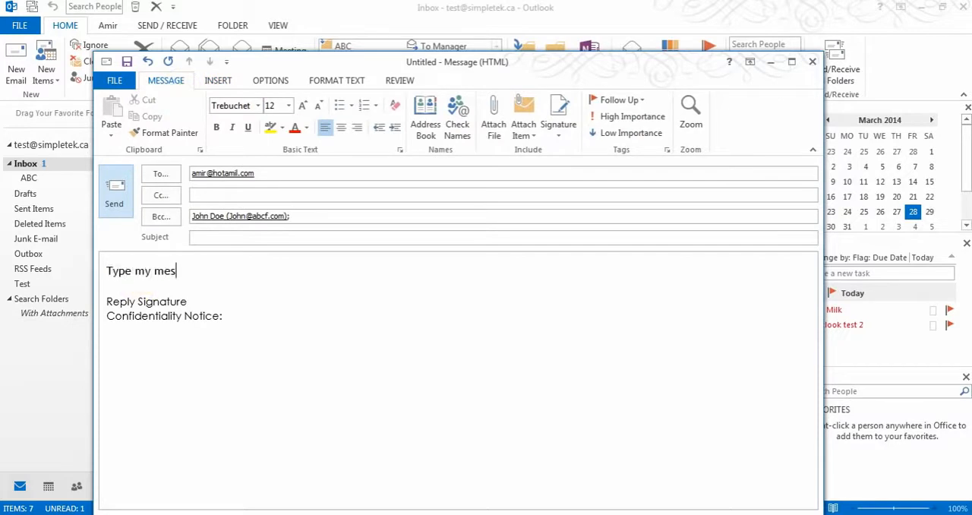
type("sage")
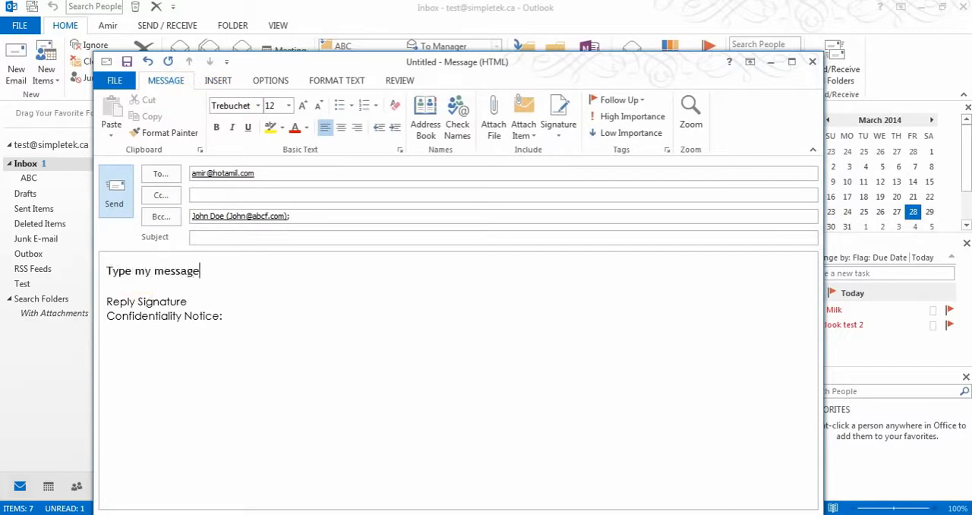
- Save the message with the subject "gh" as a draft, close it, and view it in the Drafts folder before returning to the Inbox
left_click(338, 241)
type("gh")
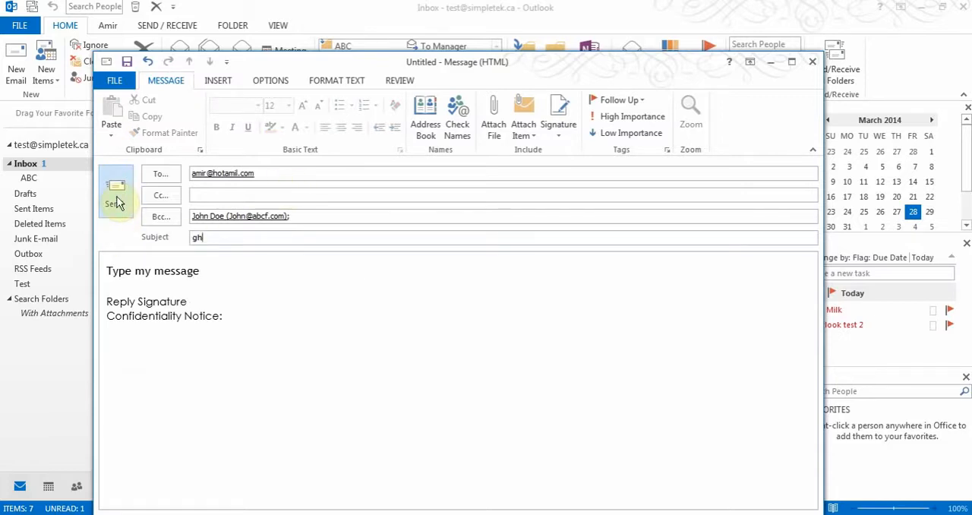
left_click(126, 61)
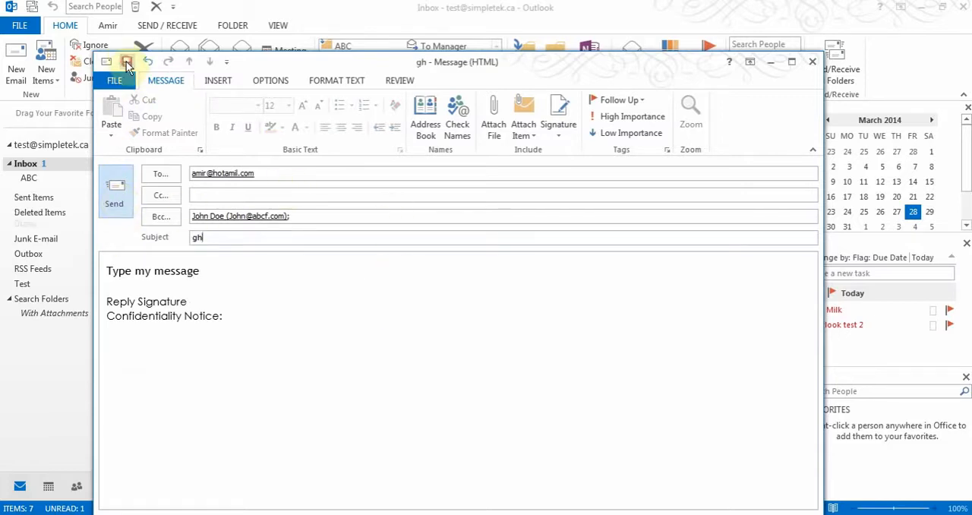
left_click(813, 62)
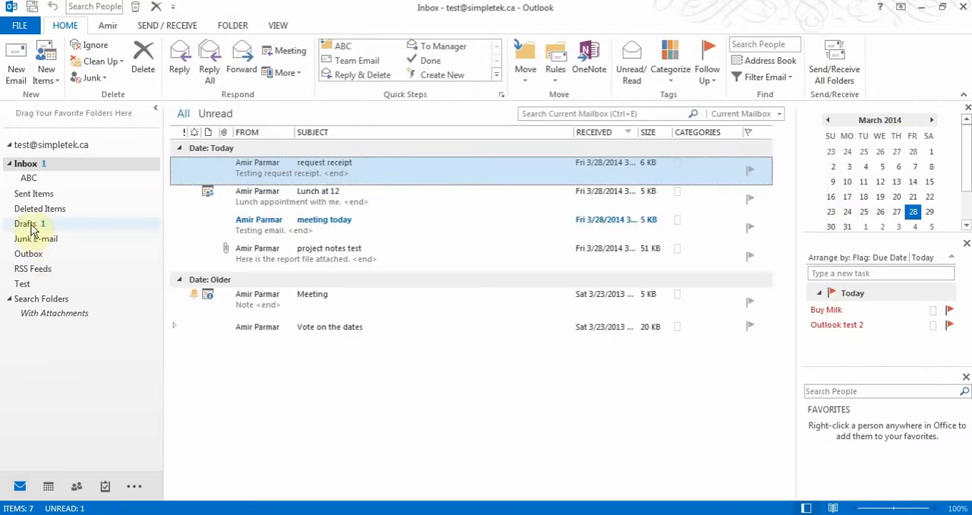
left_click(30, 225)
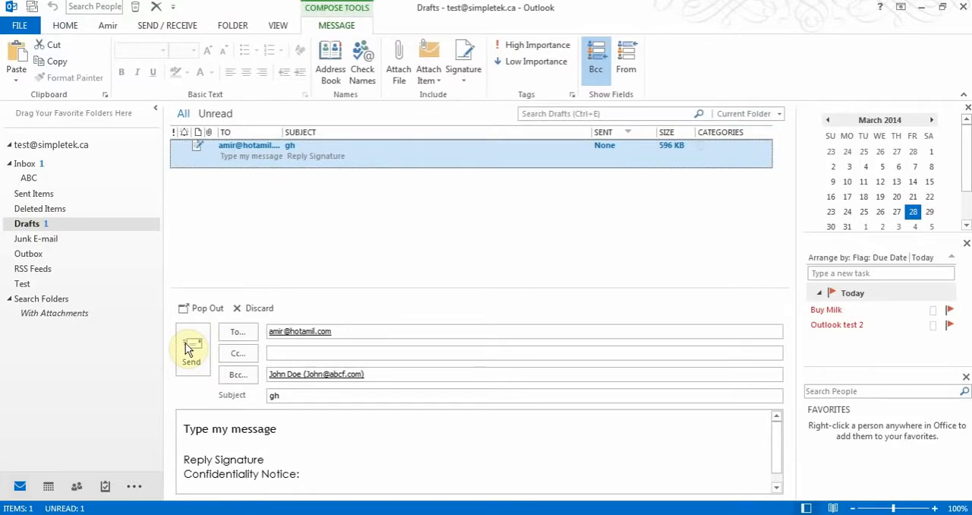
left_click(26, 163)
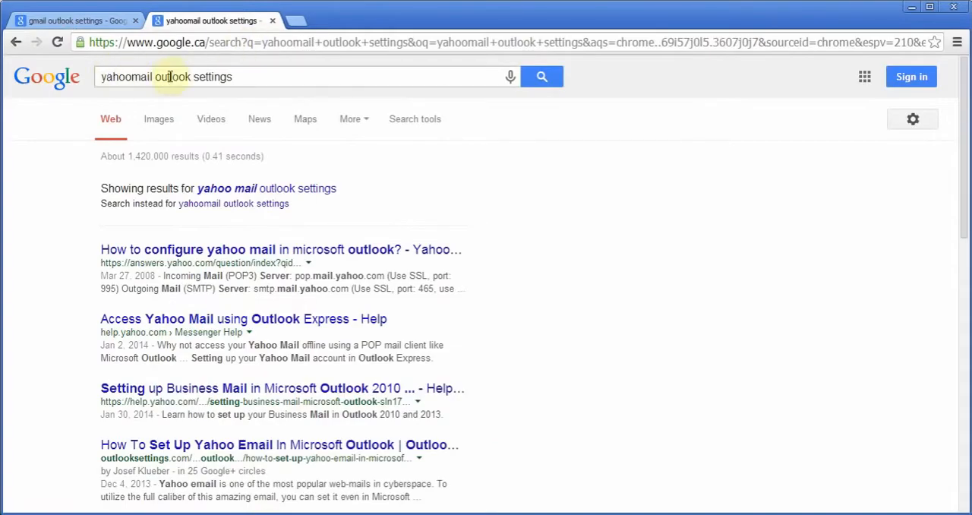
- In the web browser, open the "Get started with IMAP and POP3" Gmail Help page from the "gmail outlook settings" search results
left_click(66, 23)
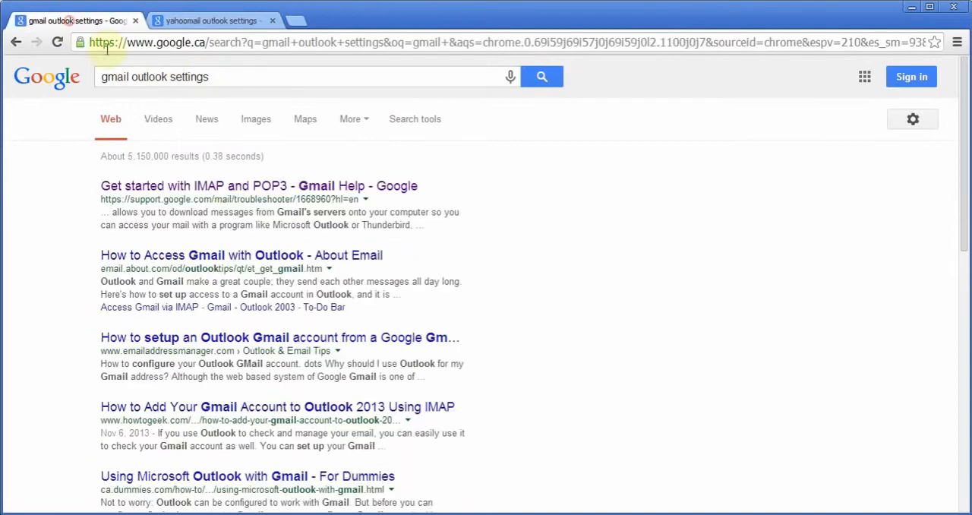
left_click(186, 186)
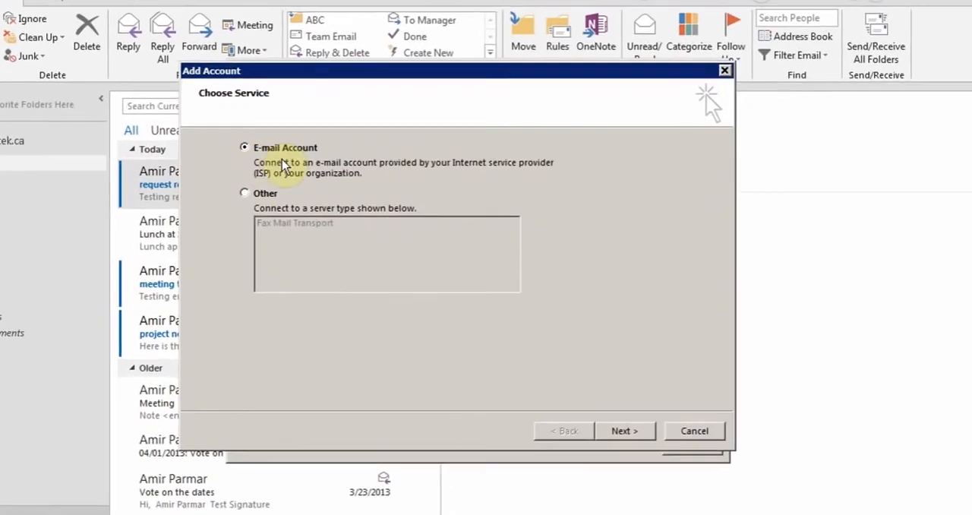
- In Outlook's Add Account wizard, continue to Auto Account Setup and choose the E-mail Account option
left_click(629, 450)
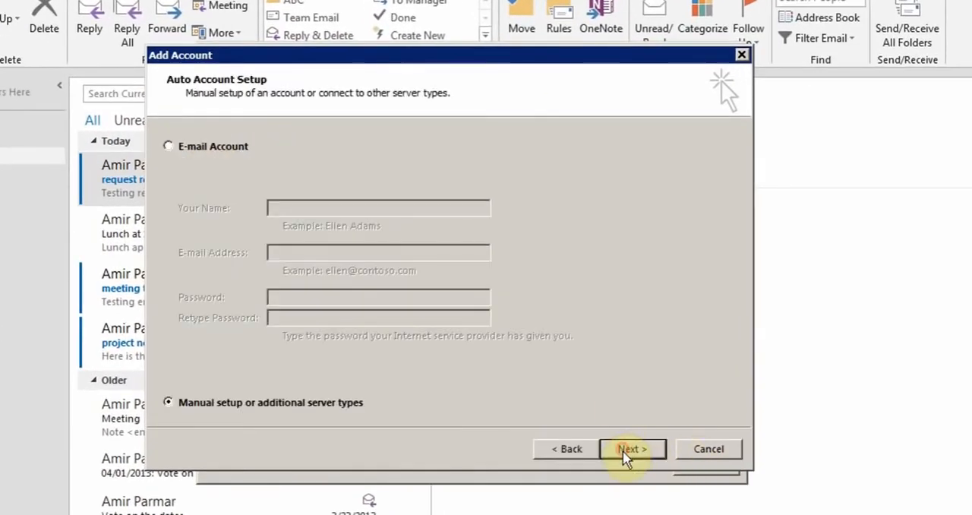
left_click(168, 145)
left_click(317, 207)
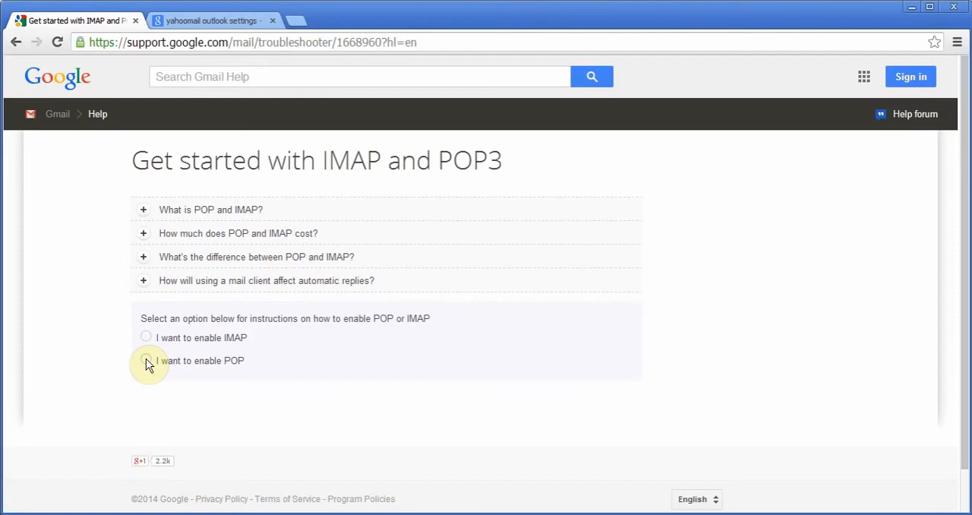
- On the browser's Gmail Help page, choose "I want to enable POP" and read the steps for enabling POP in Gmail
left_click(147, 356)
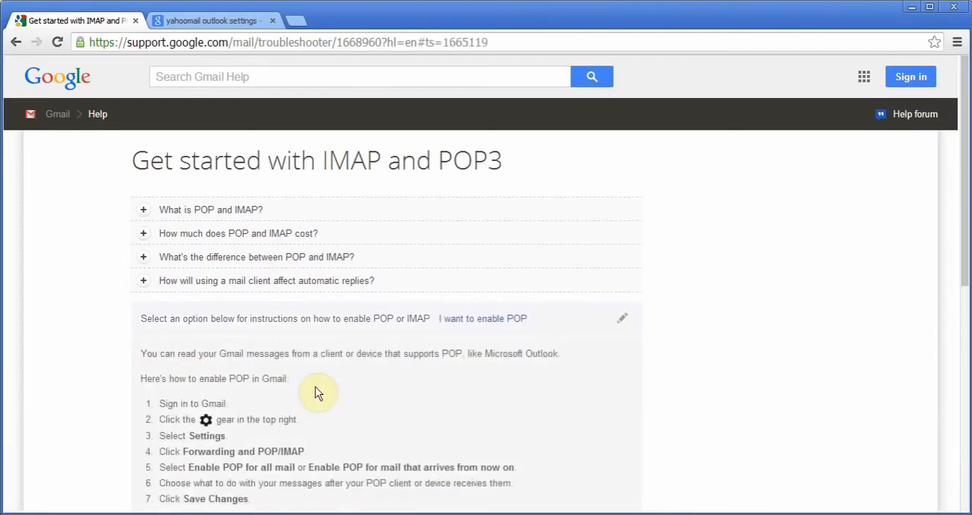
scroll(349, 379, "down", 2)
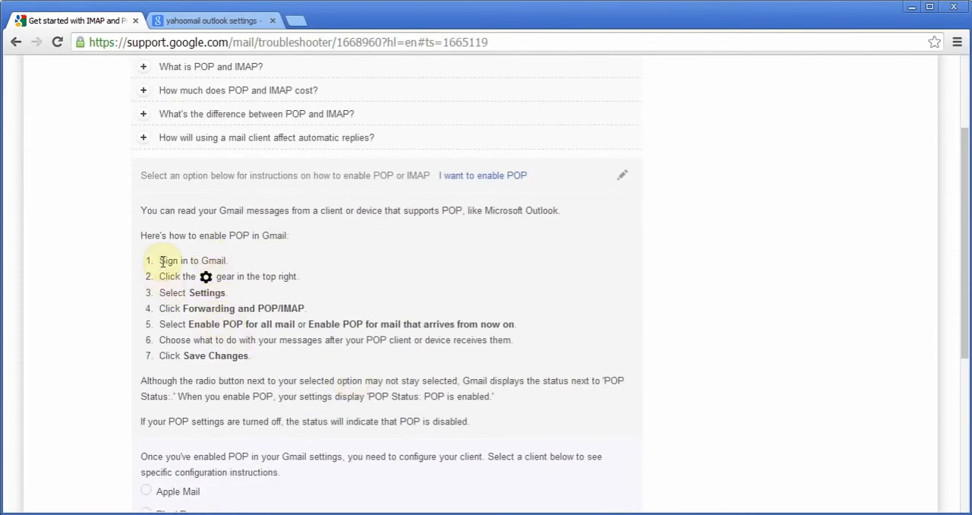
left_click_drag(158, 260, 263, 354)
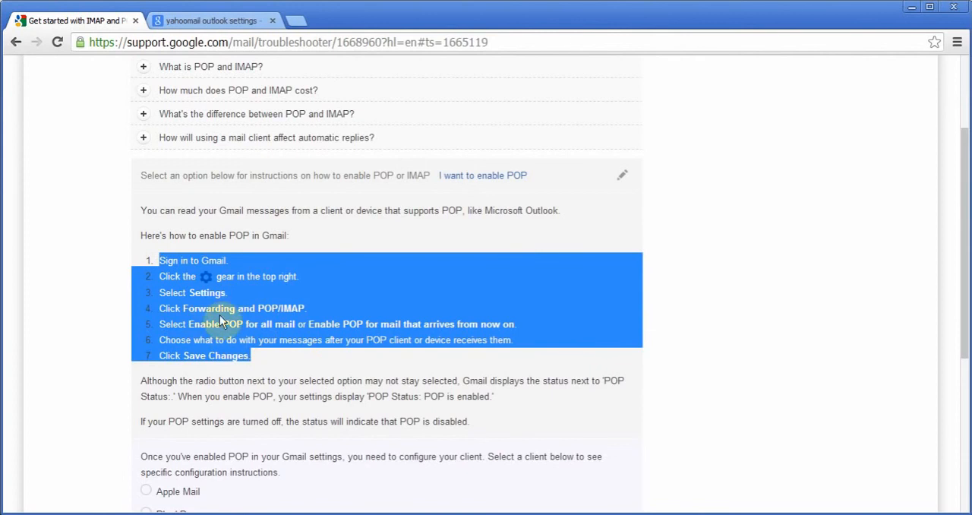
scroll(289, 367, "down", 3)
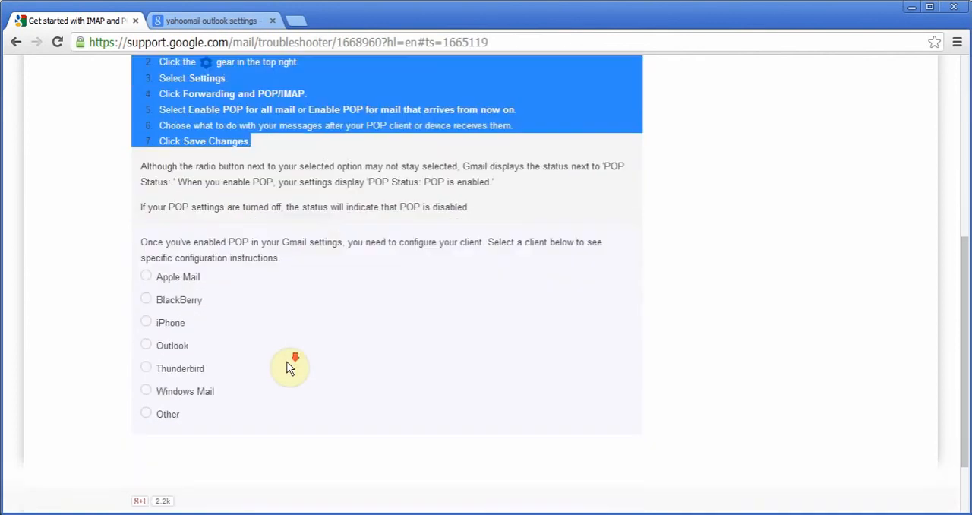
- Choose Outlook as the mail client, pick "Ok, confirm my settings", and examine Gmail's incoming and outgoing server settings
left_click(146, 345)
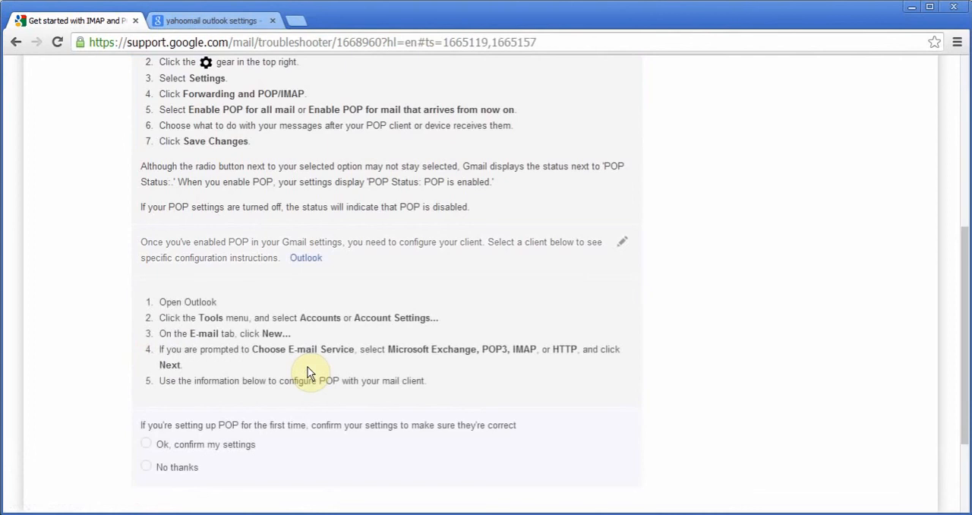
scroll(307, 374, "down", 2)
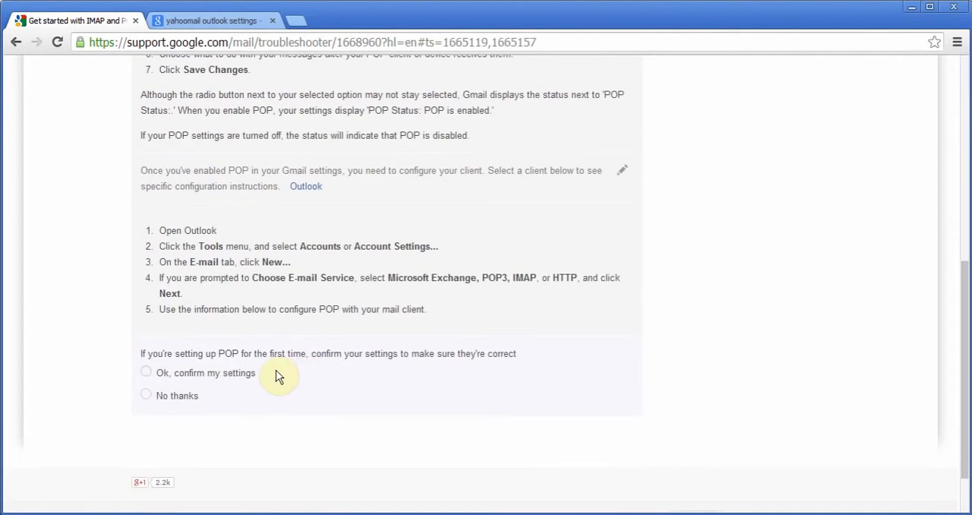
left_click(147, 372)
scroll(304, 341, "down", 2)
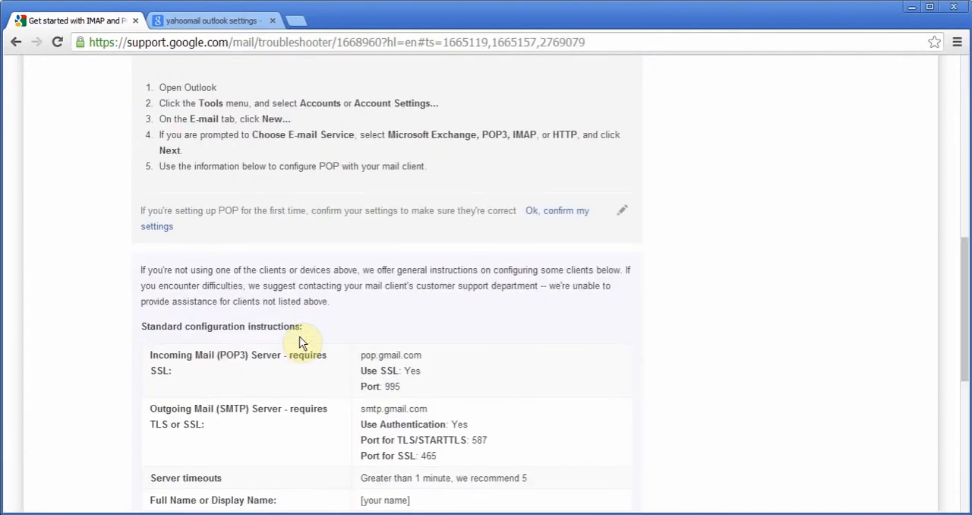
left_click_drag(359, 354, 369, 371)
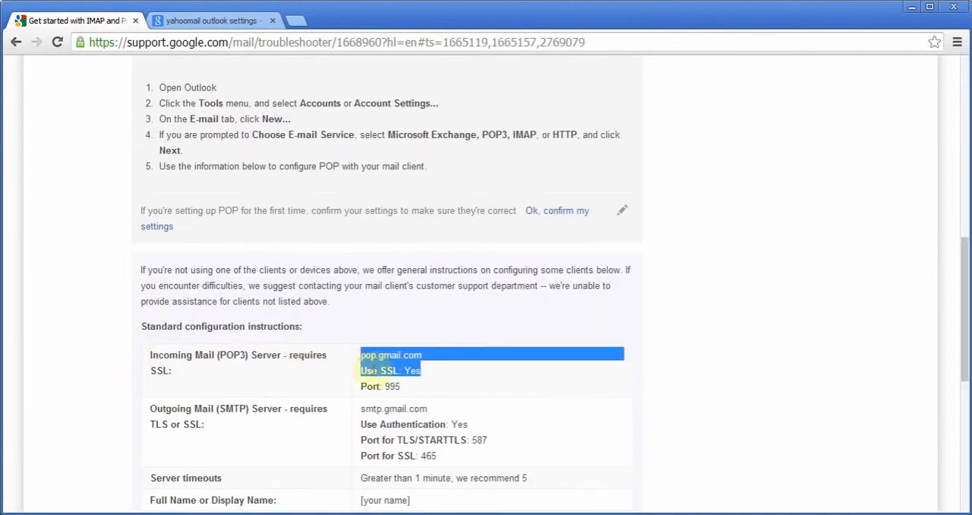
scroll(346, 372, "down", 1)
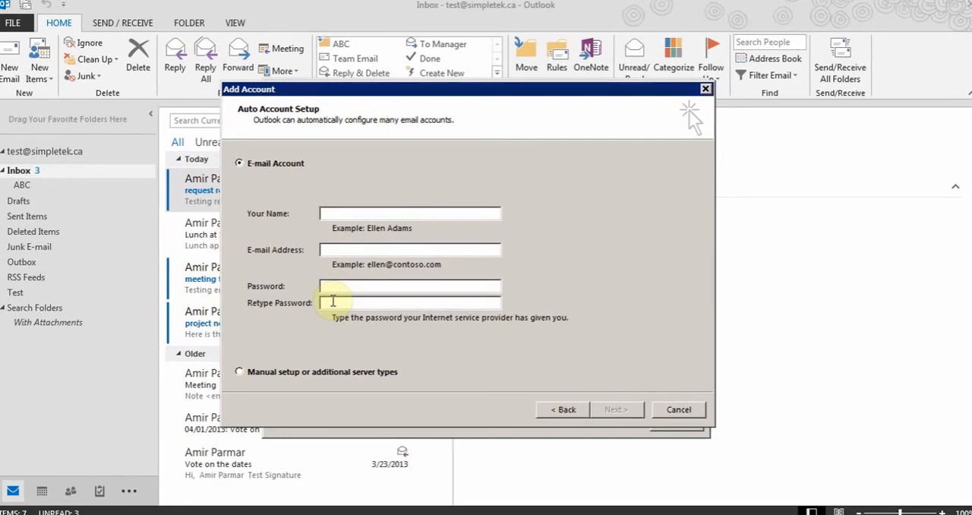
- Back in Outlook's Add Account wizard, choose manual setup with the POP or IMAP service and continue to the account settings form
left_click(249, 370)
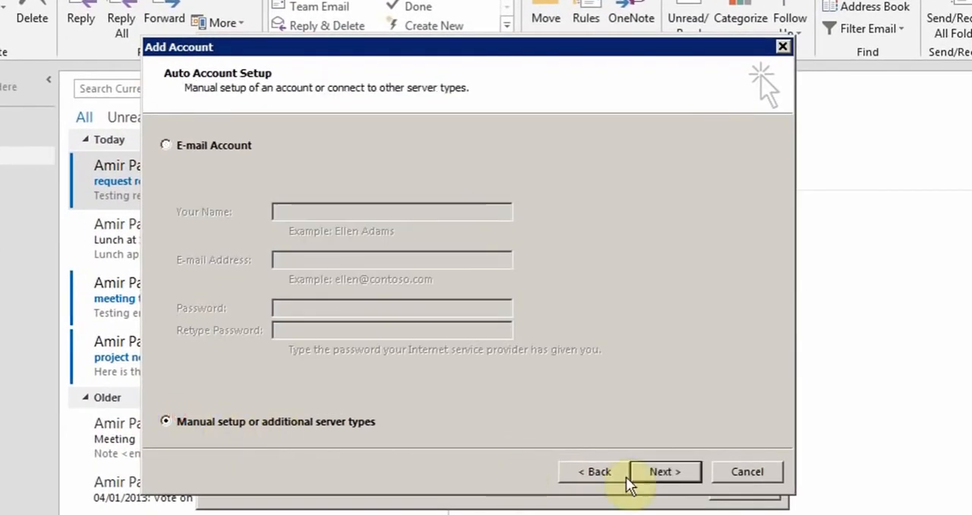
left_click(654, 474)
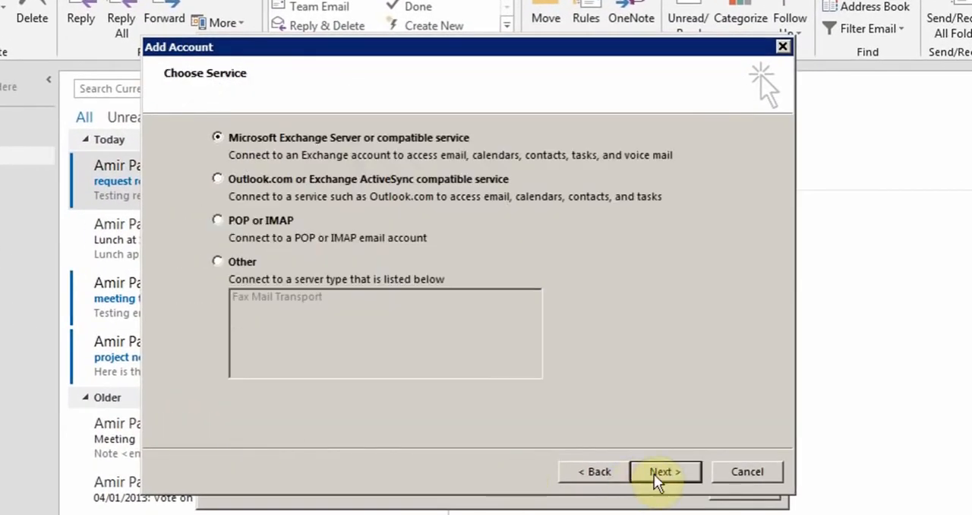
left_click(244, 224)
left_click(658, 471)
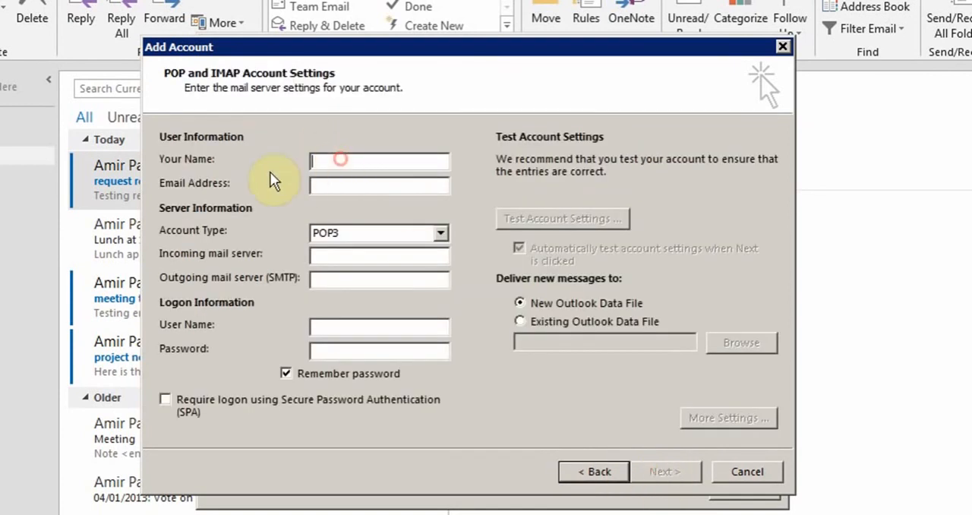